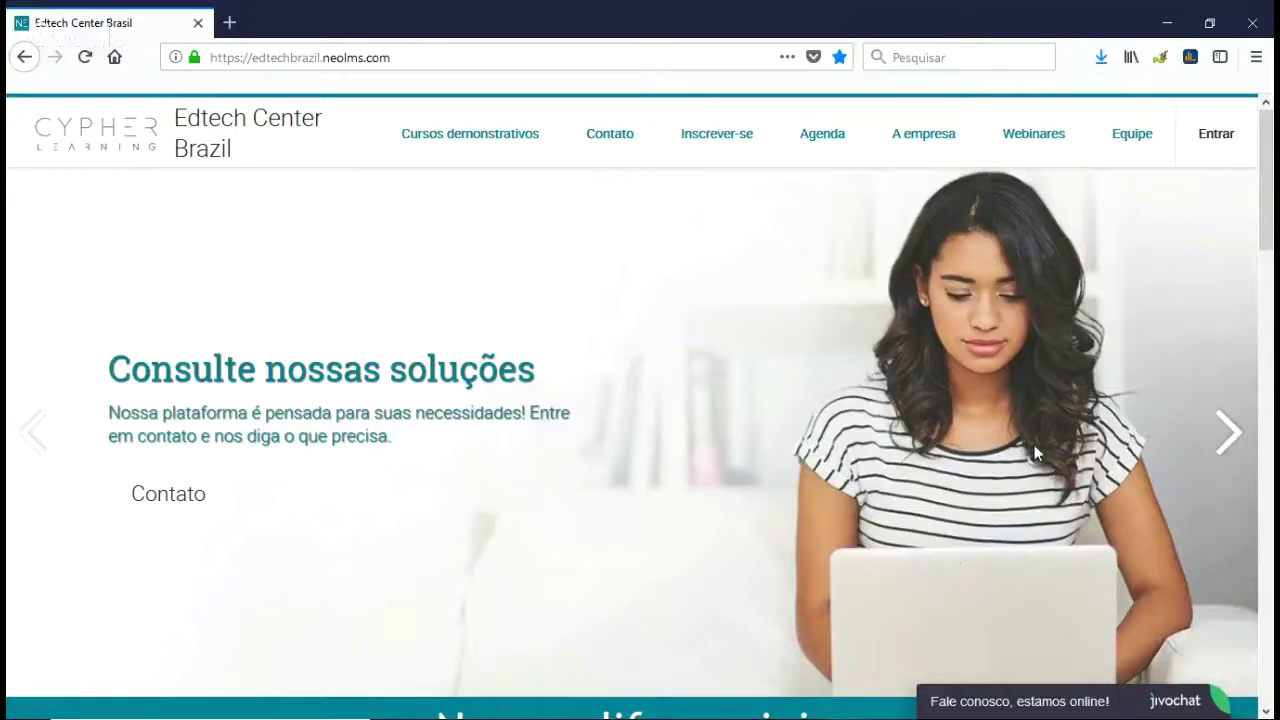
- Send the message "tudo bem?" through the portal's JivoChat widget and close the chat
left_click(1126, 706)
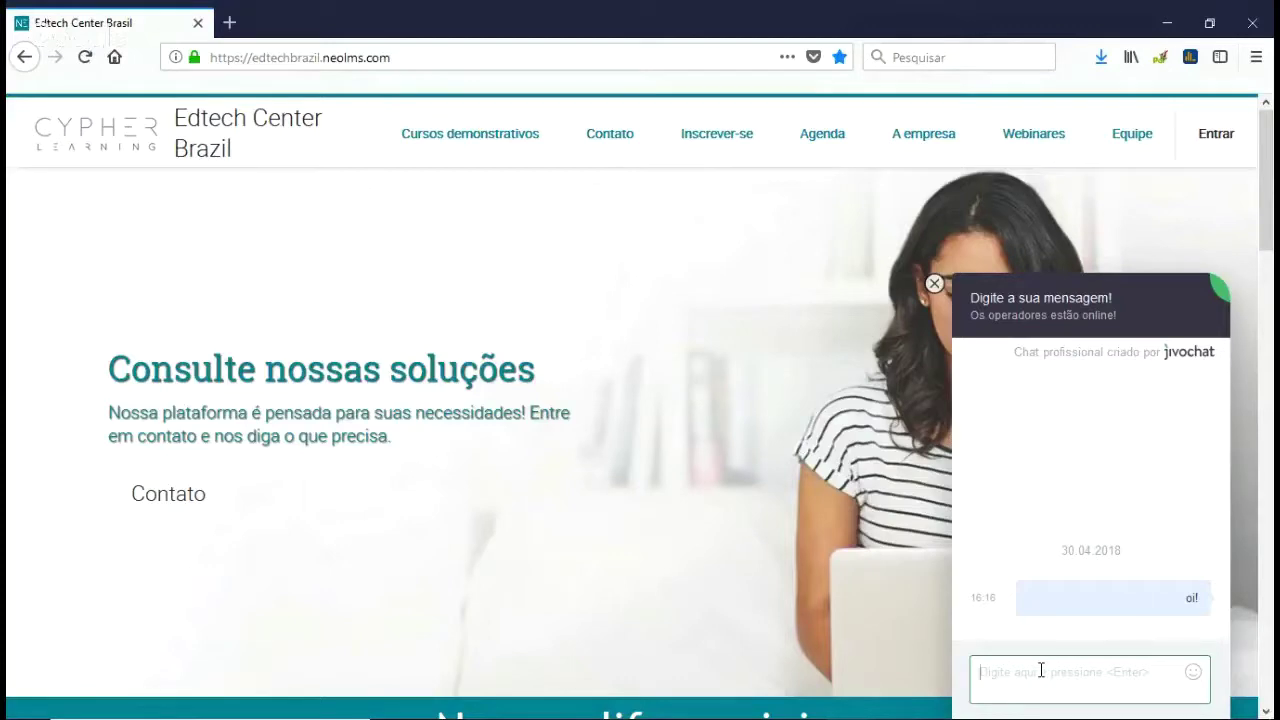
type("é")
key("BackSpace")
type("tudo bem?")
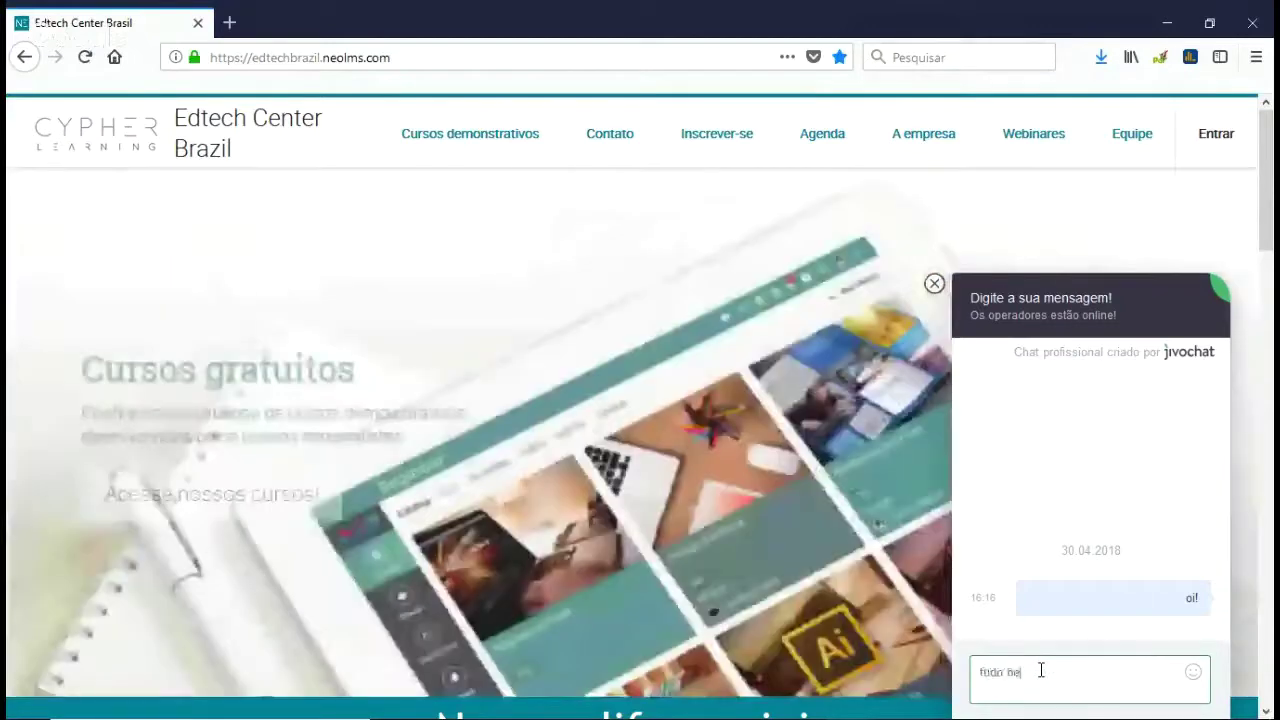
key("Return")
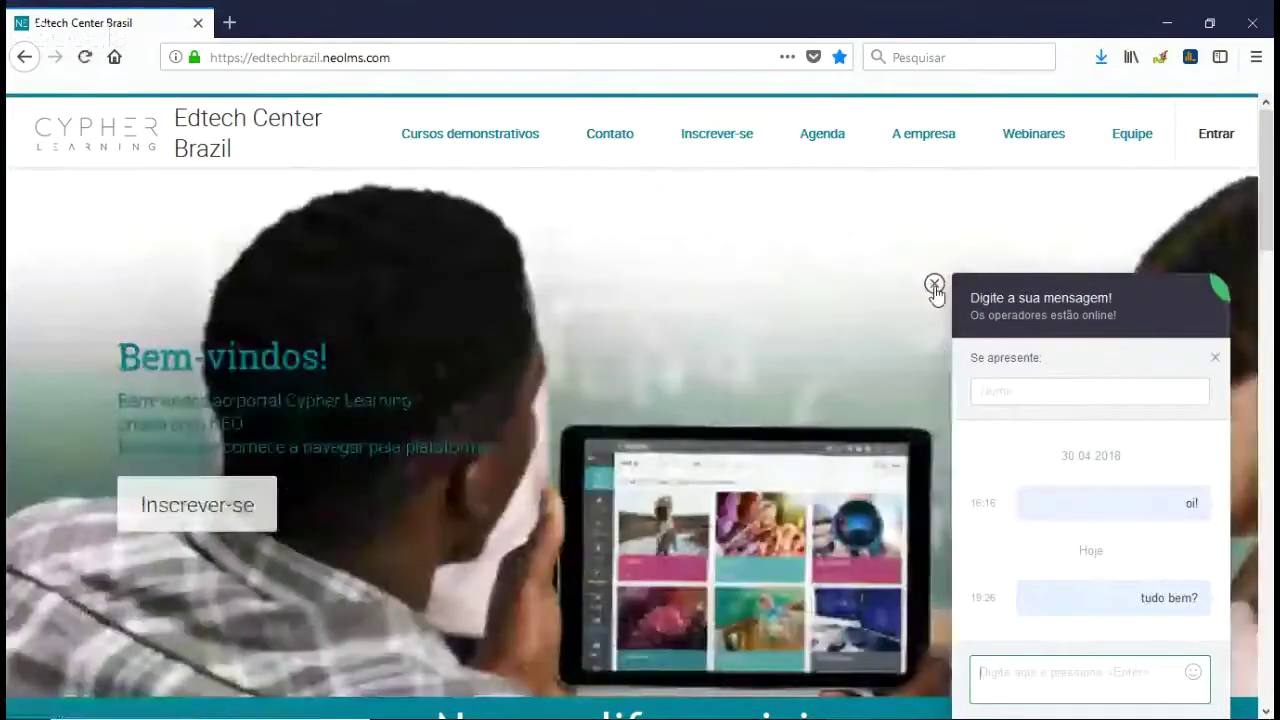
left_click(934, 286)
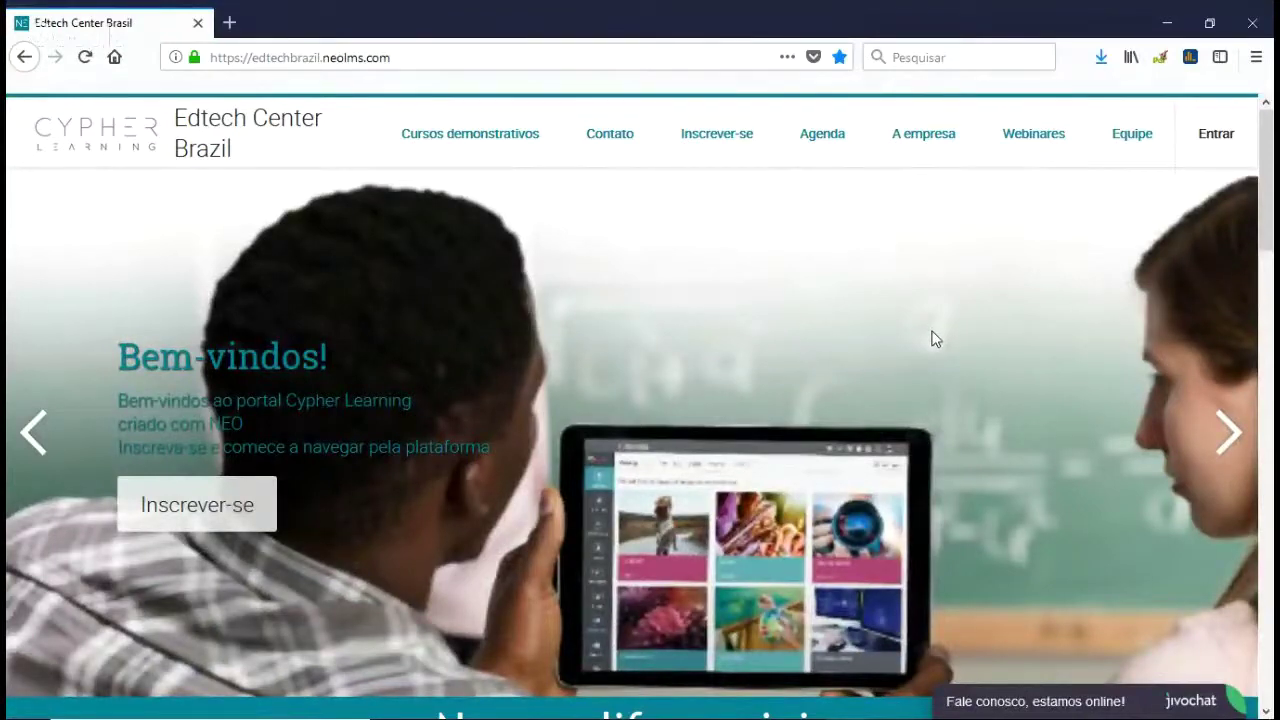
- Log in to the Edtech Center Brazil portal and look over the administrator dashboard tiles
left_click(1216, 134)
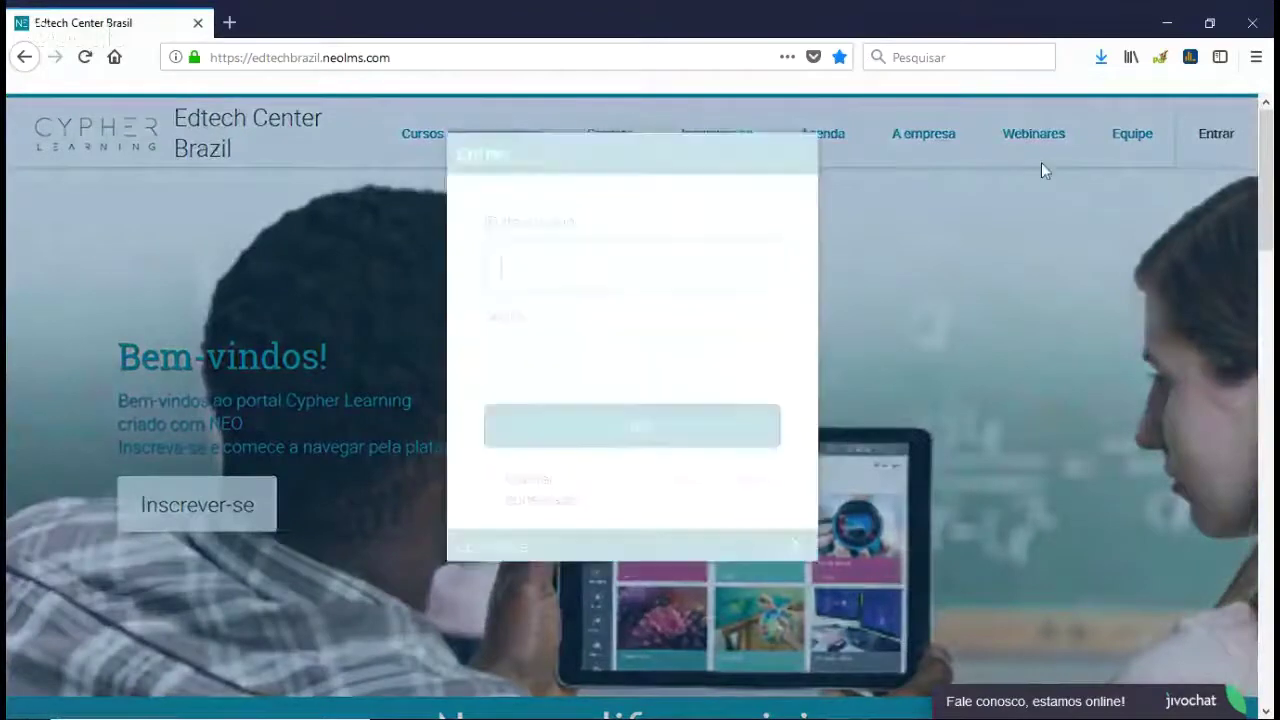
left_click(587, 424)
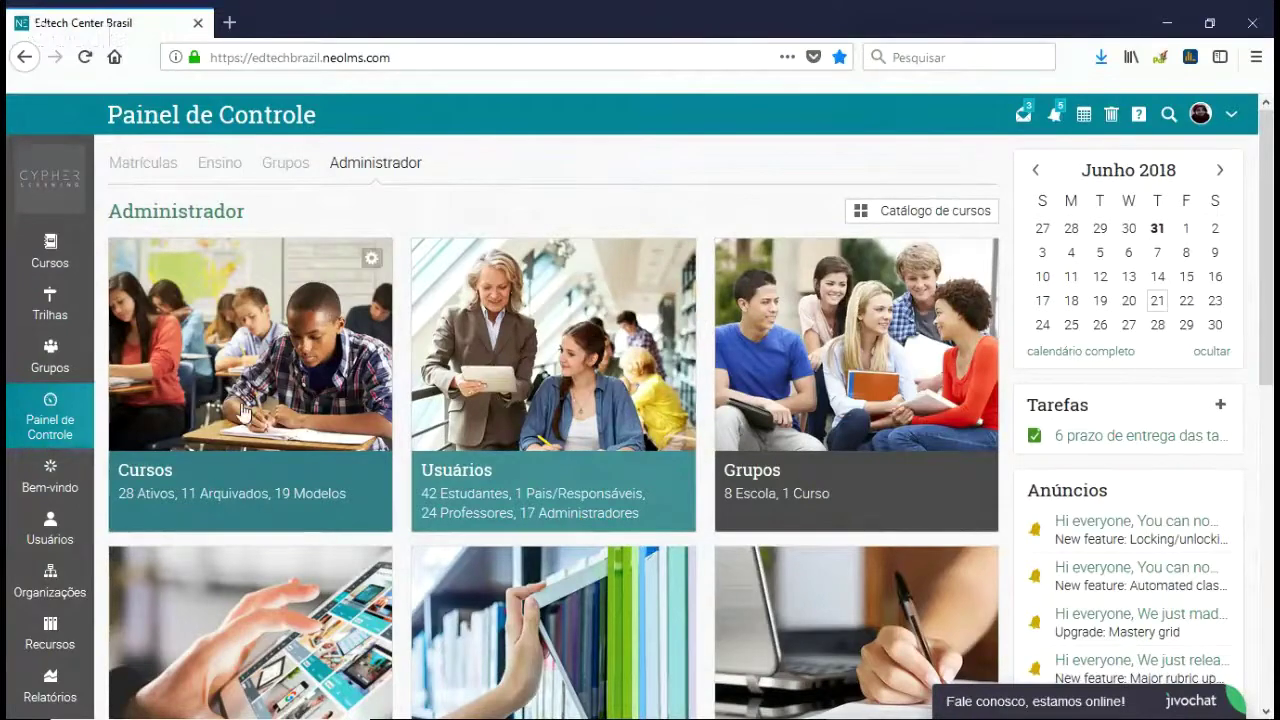
scroll(335, 430, "down", 2)
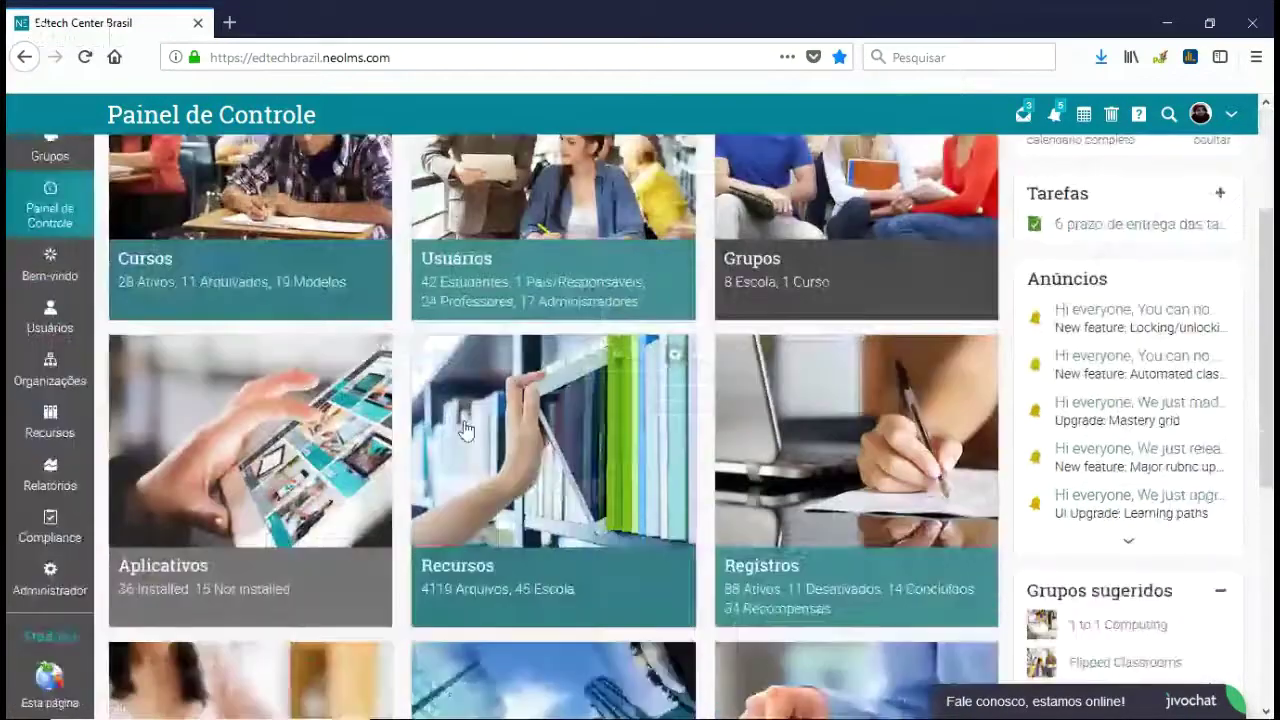
scroll(465, 430, "up", 1)
scroll(425, 420, "down", 1)
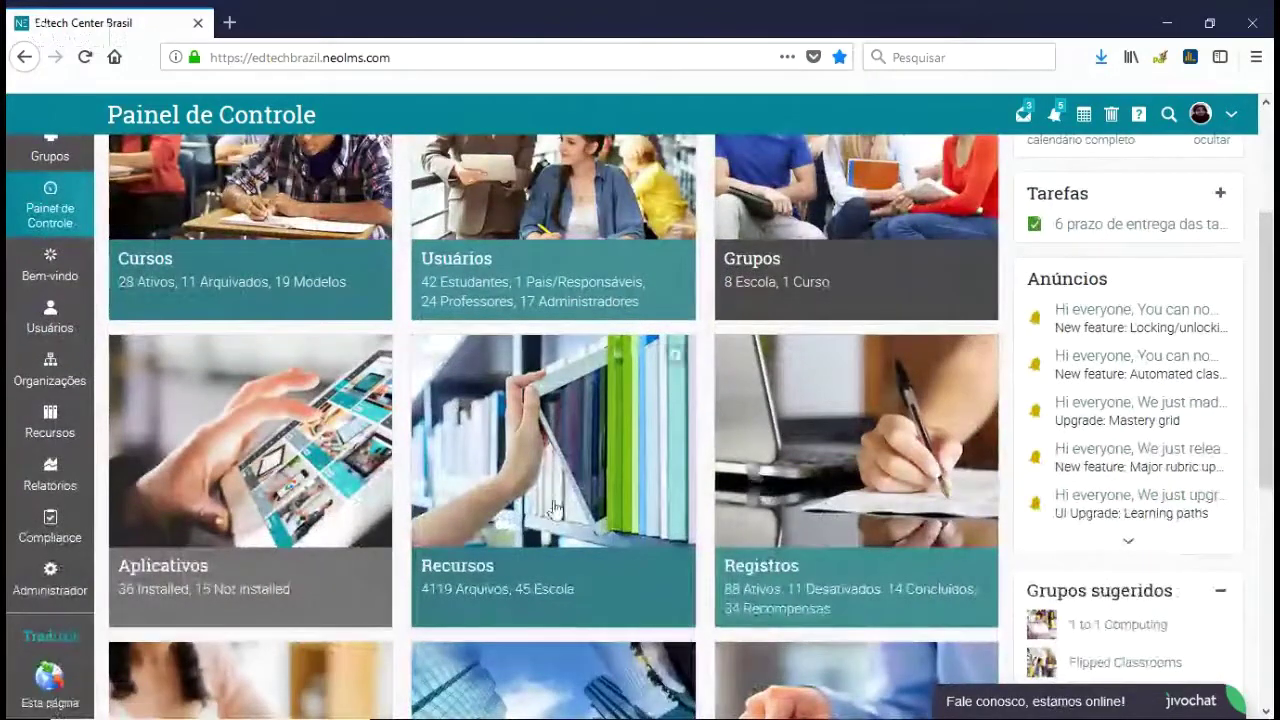
- Open the Portal settings from the administrator options and show the Visitante section
left_click(55, 588)
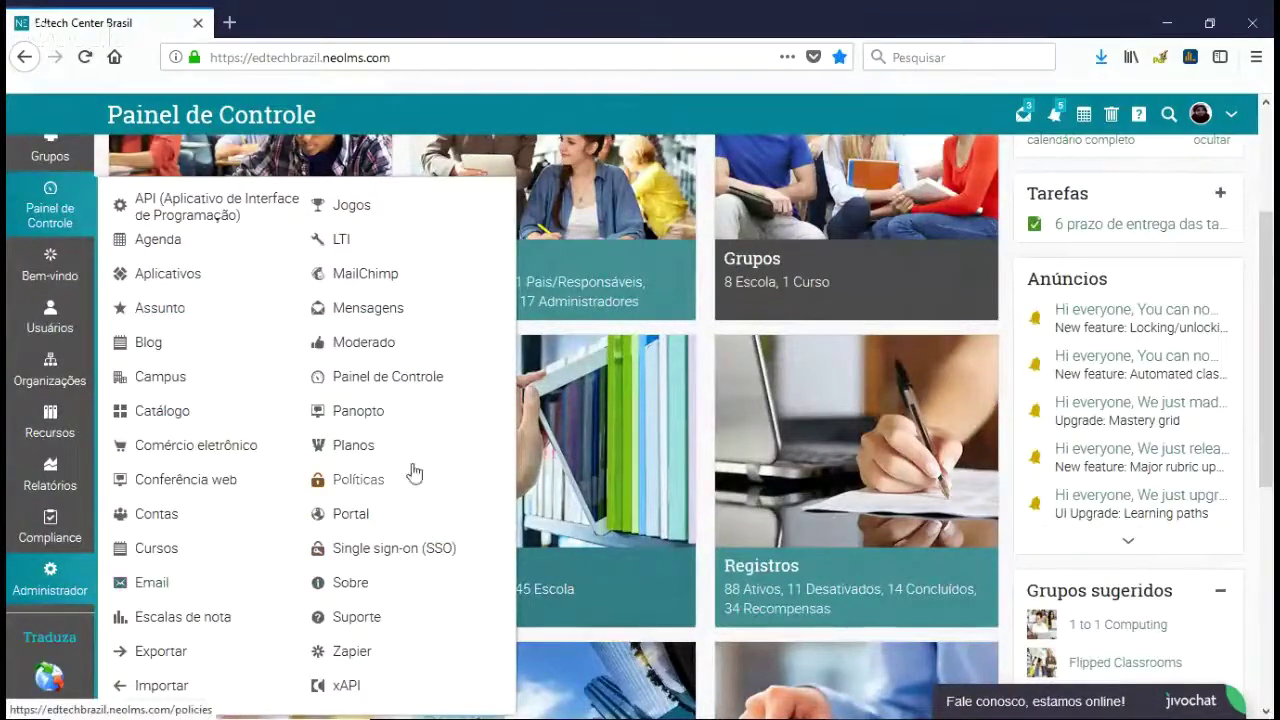
left_click(353, 517)
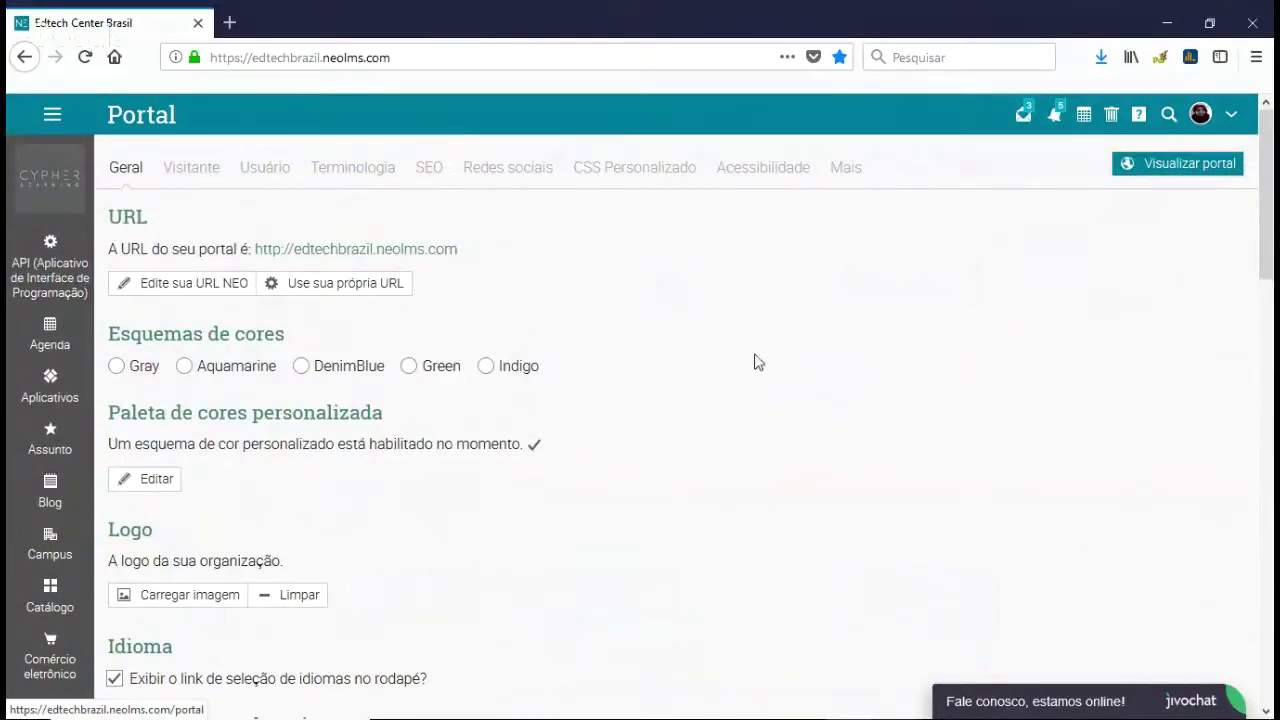
scroll(752, 386, "down", 3)
scroll(752, 386, "up", 3)
left_click(222, 180)
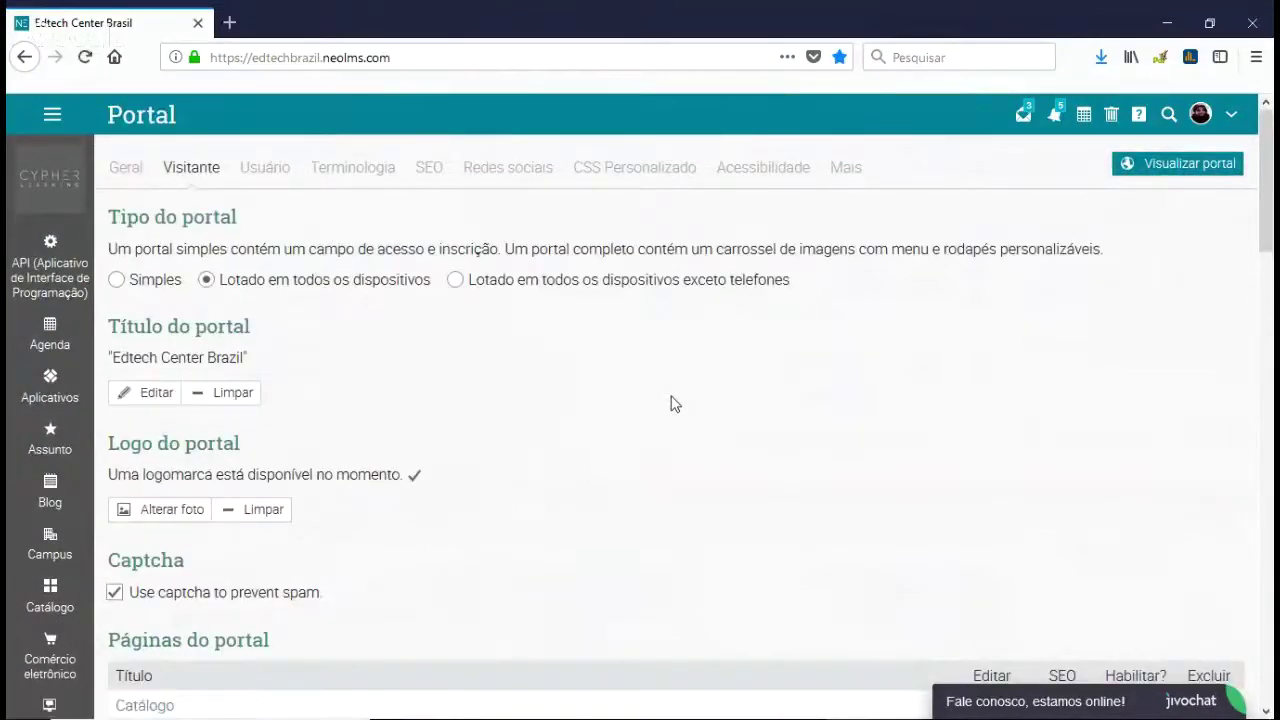
- Open the custom Chat panel under Painéis do portal, examine its source code, and leave without changes
scroll(672, 403, "down", 2)
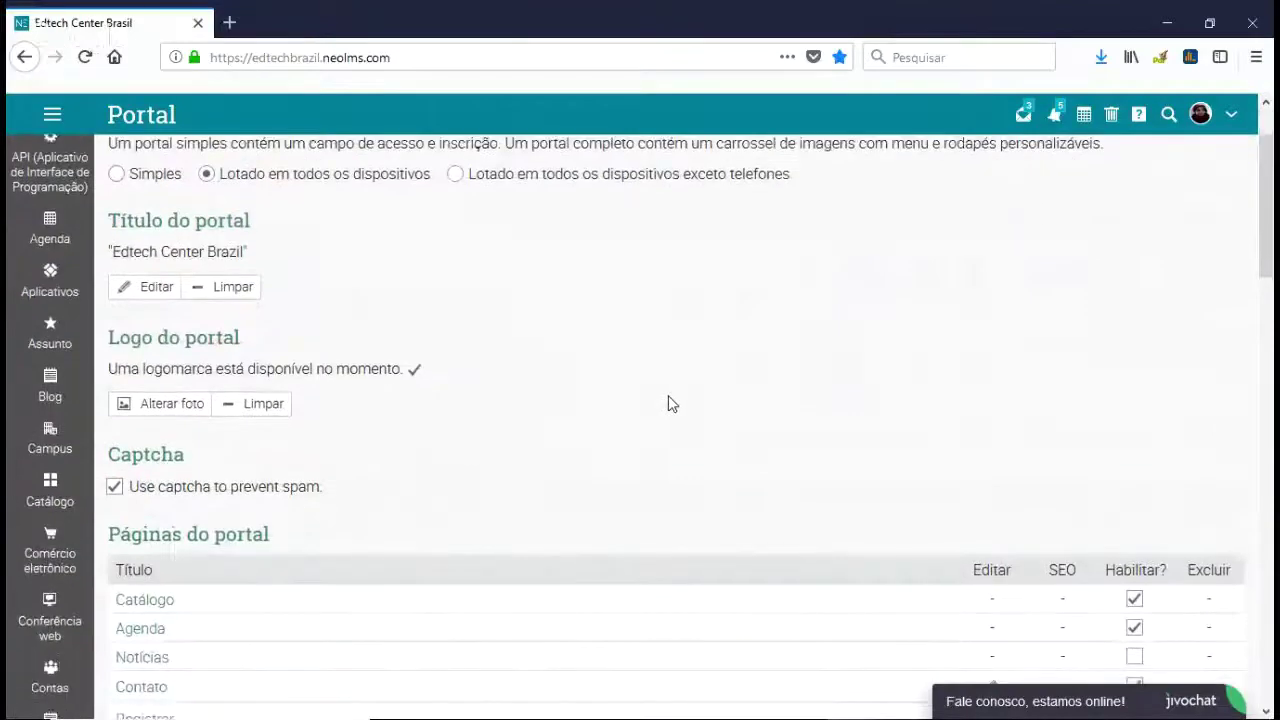
scroll(672, 403, "down", 8)
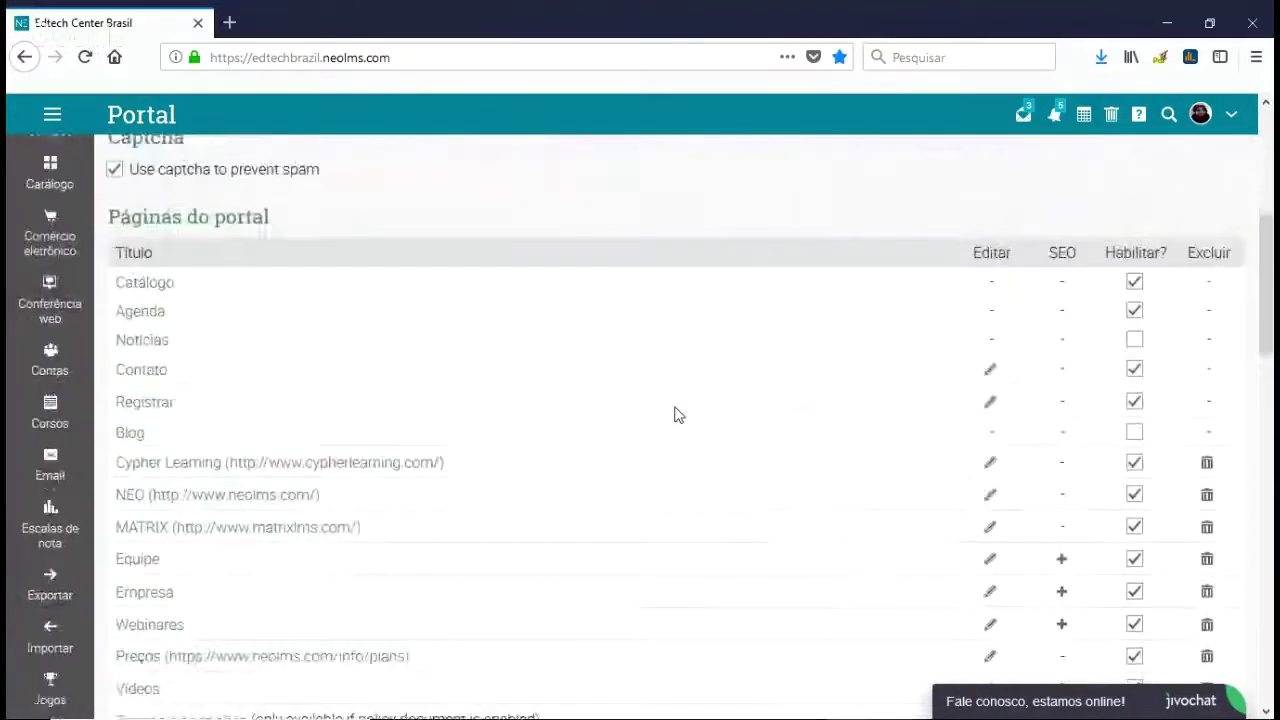
scroll(675, 413, "down", 6)
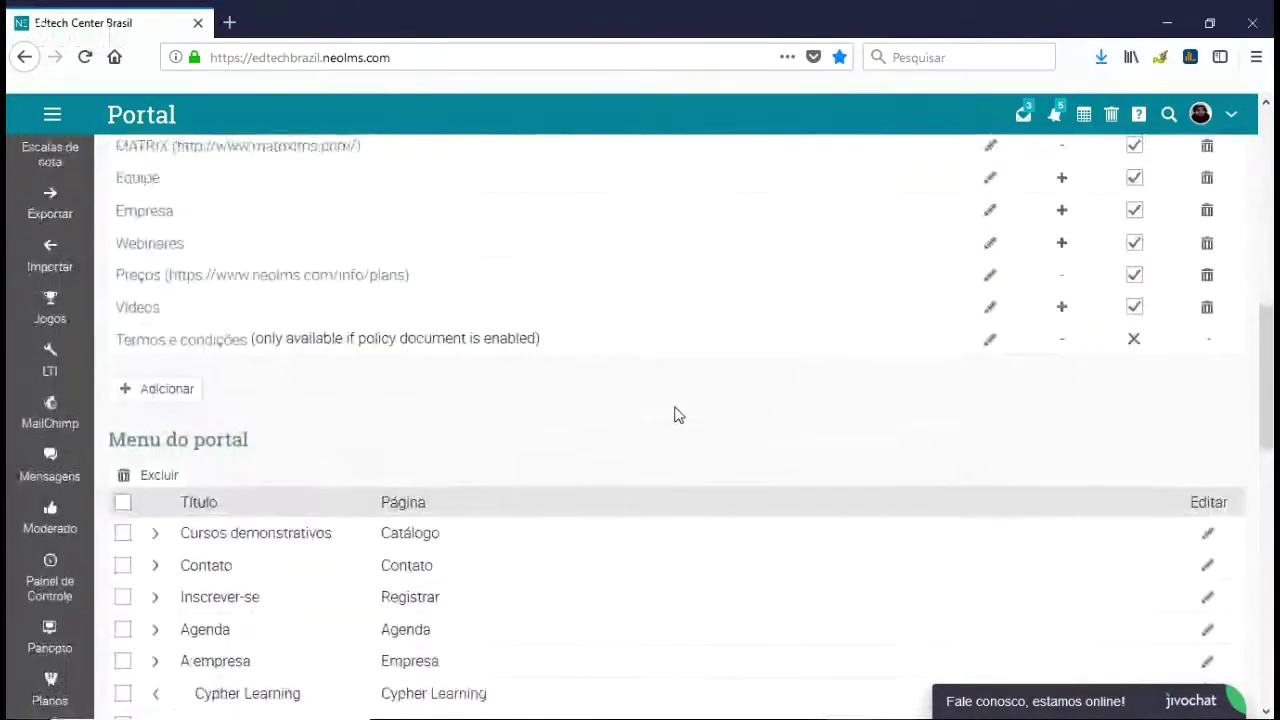
scroll(660, 405, "down", 6)
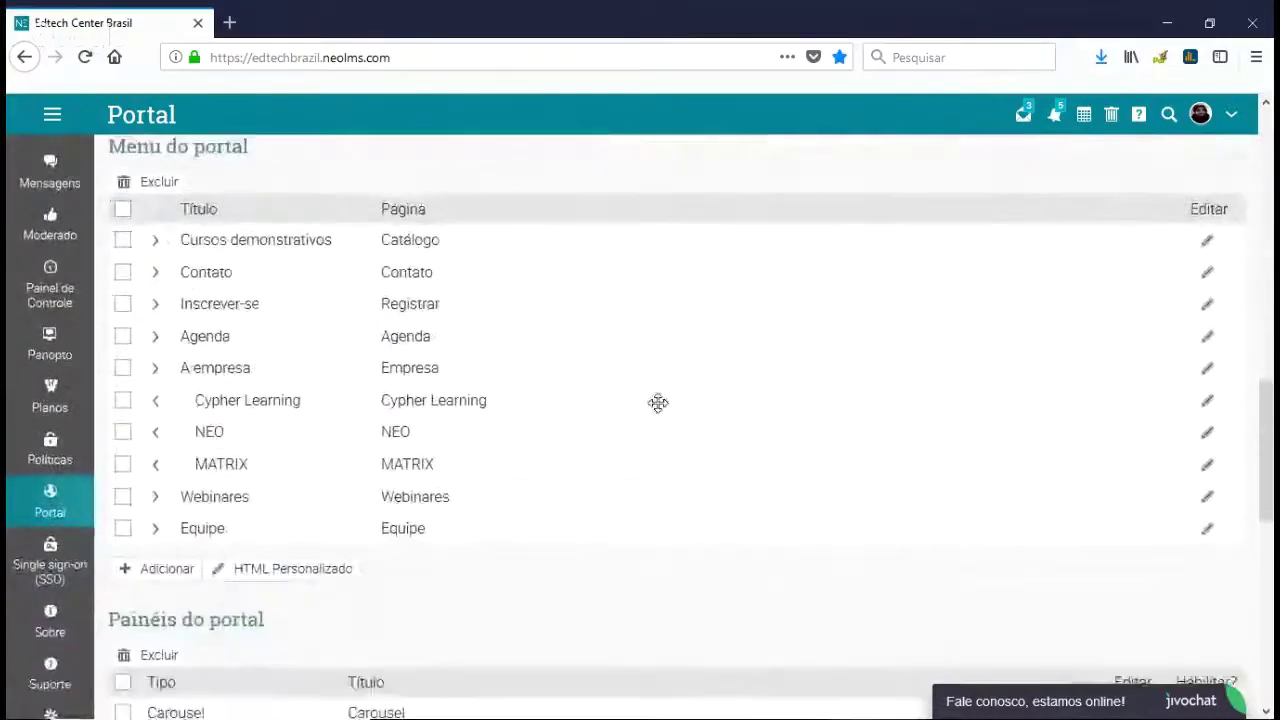
scroll(658, 403, "down", 6)
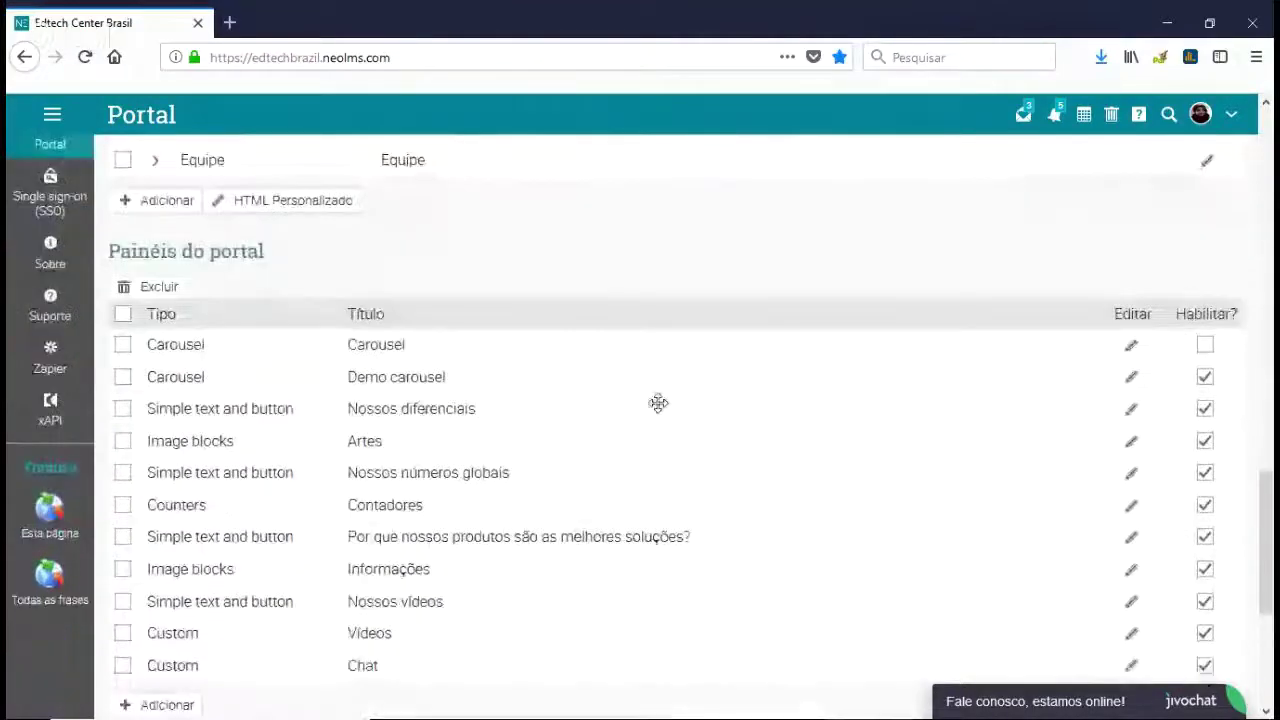
scroll(661, 411, "down", 4)
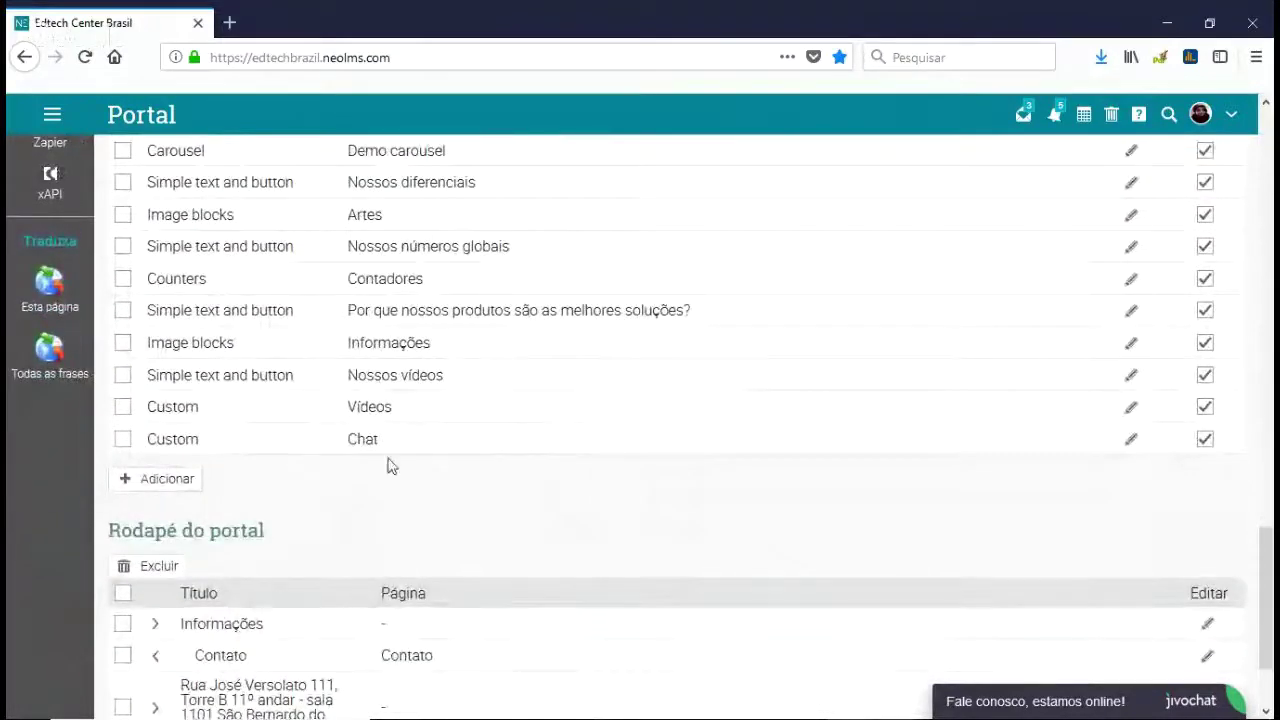
left_click(1130, 441)
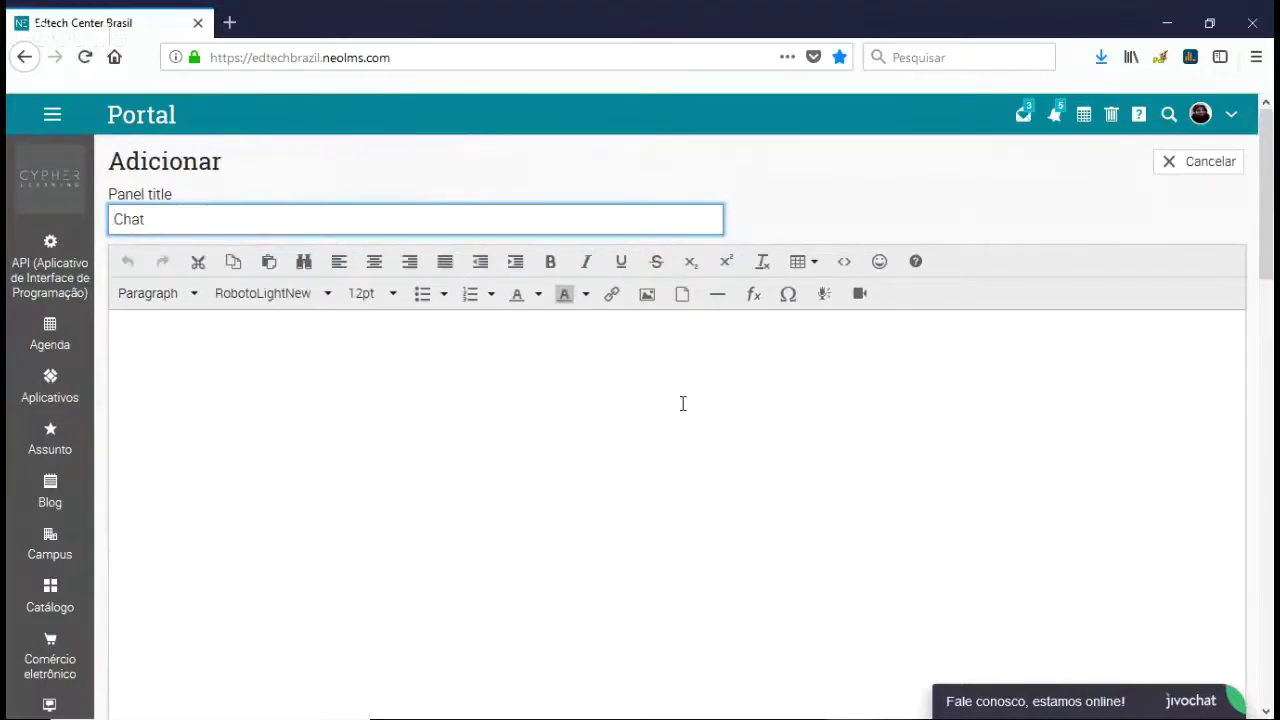
left_click(846, 264)
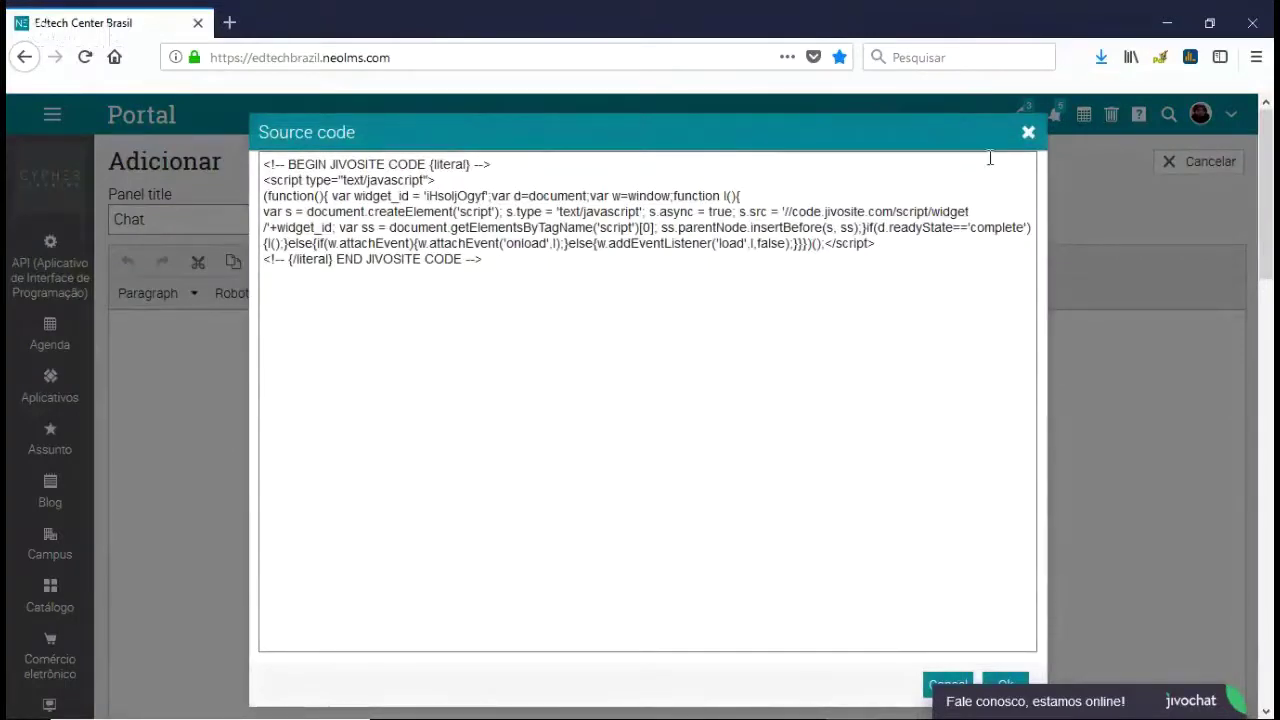
left_click(1030, 134)
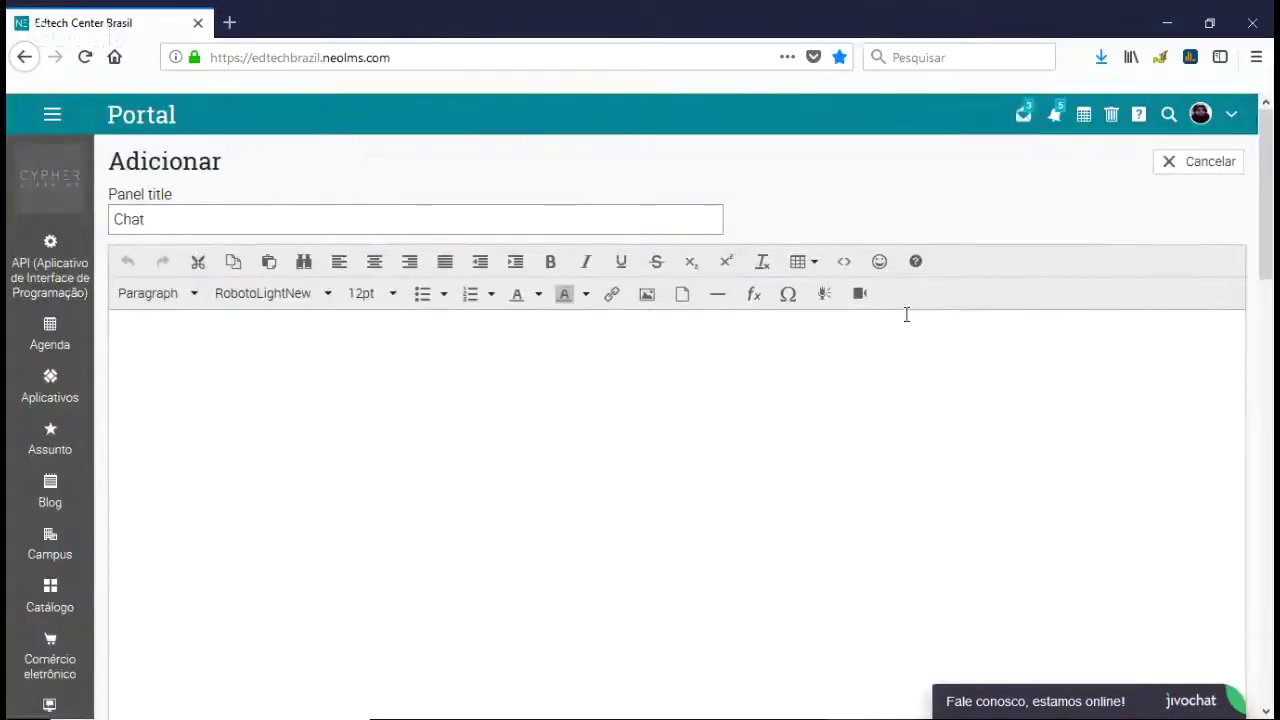
scroll(900, 312, "down", 1)
scroll(928, 350, "up", 1)
left_click(1195, 167)
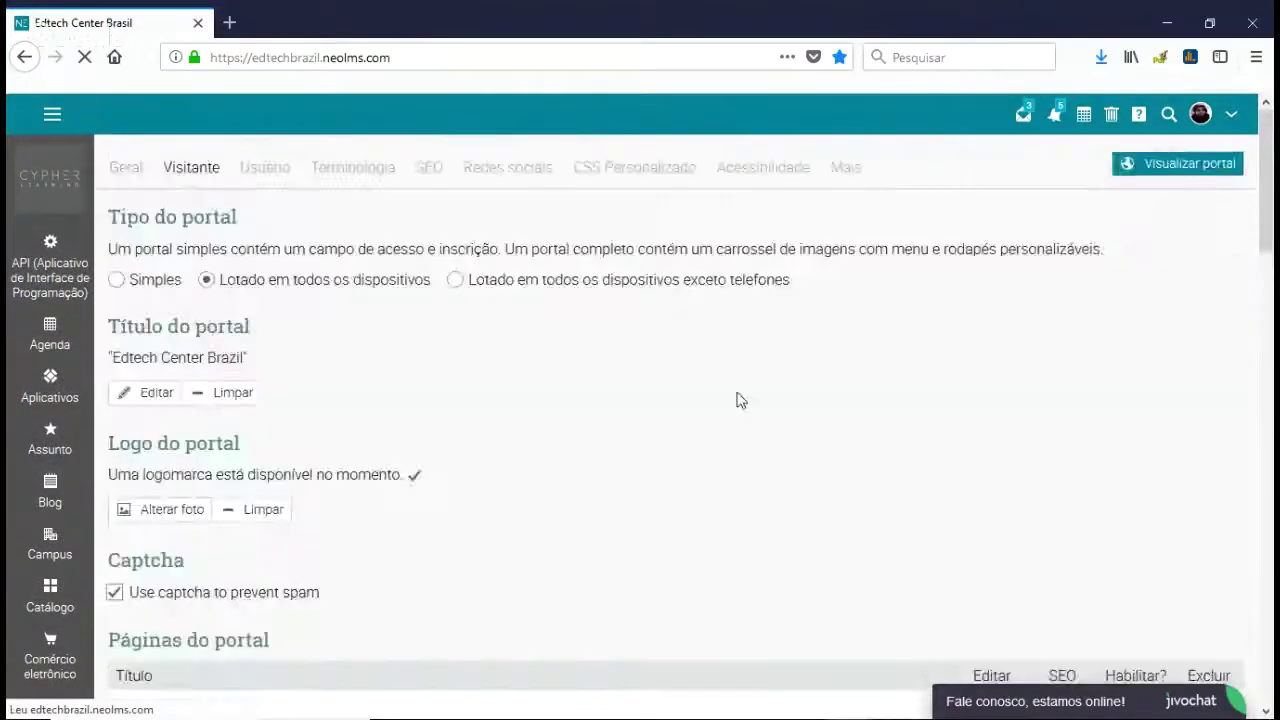
- Open the API administration page and view the API key section
scroll(802, 404, "up", 7)
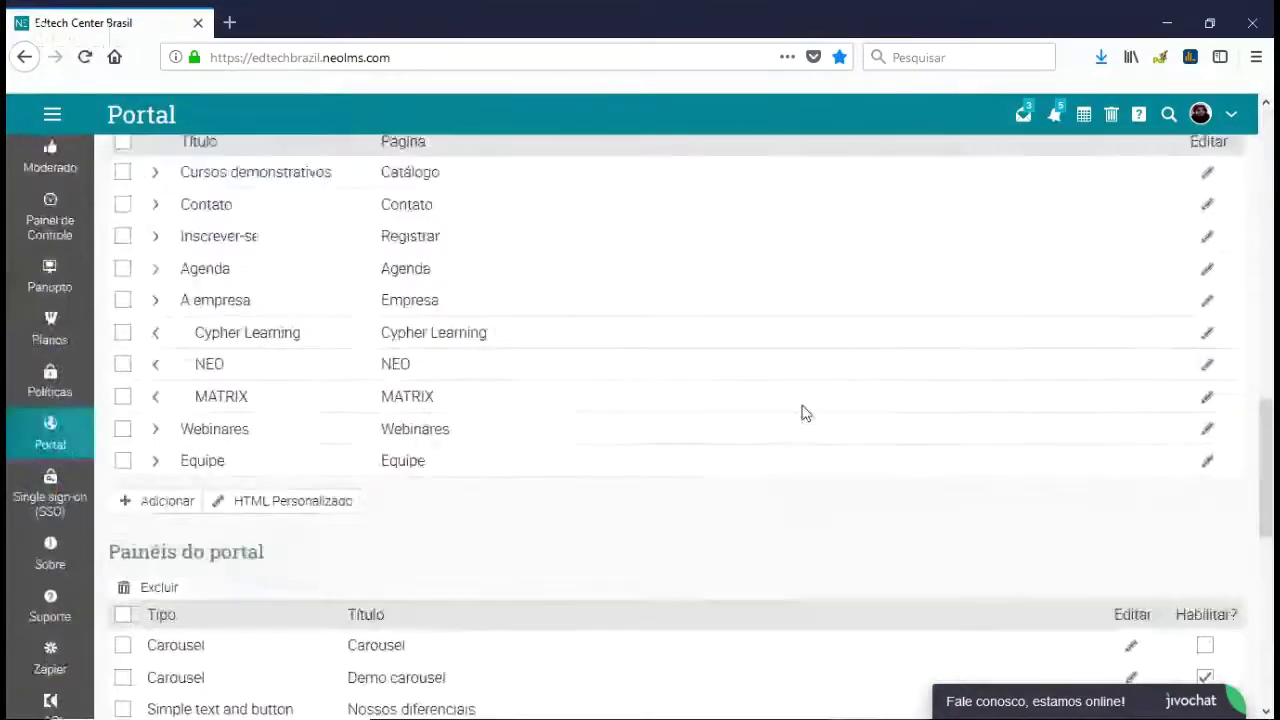
scroll(785, 415, "up", 6)
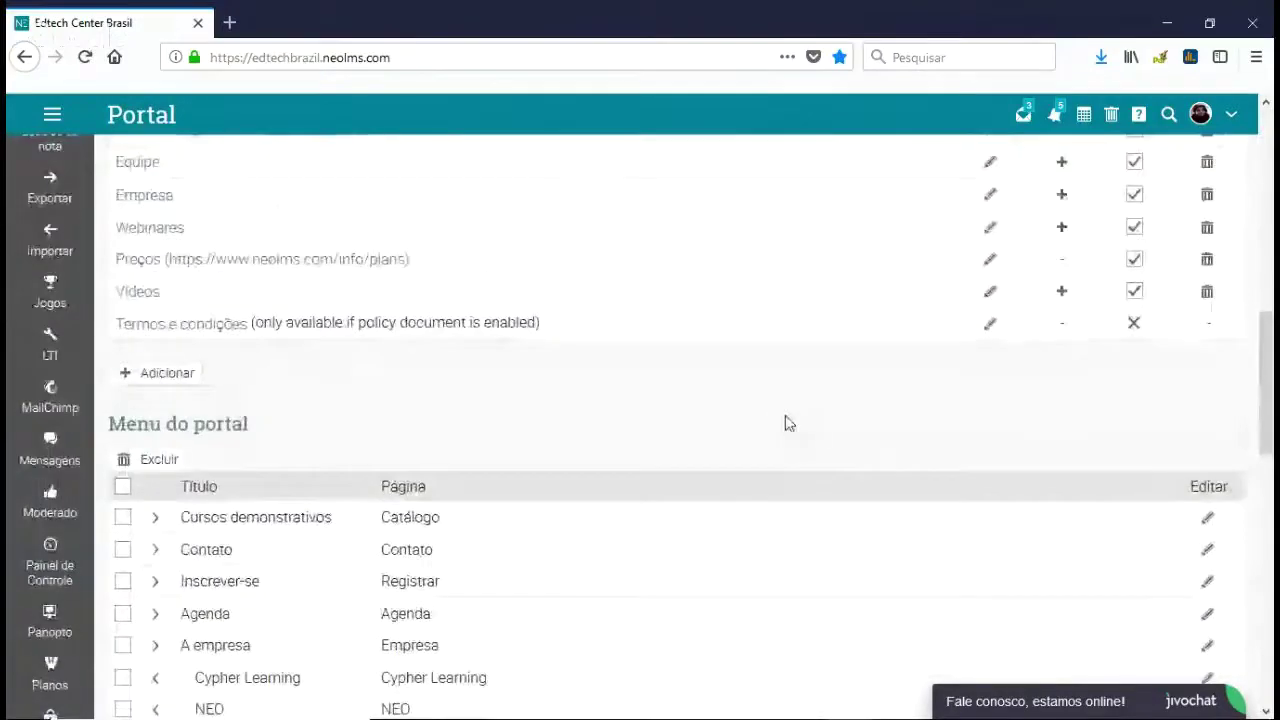
scroll(787, 420, "up", 4)
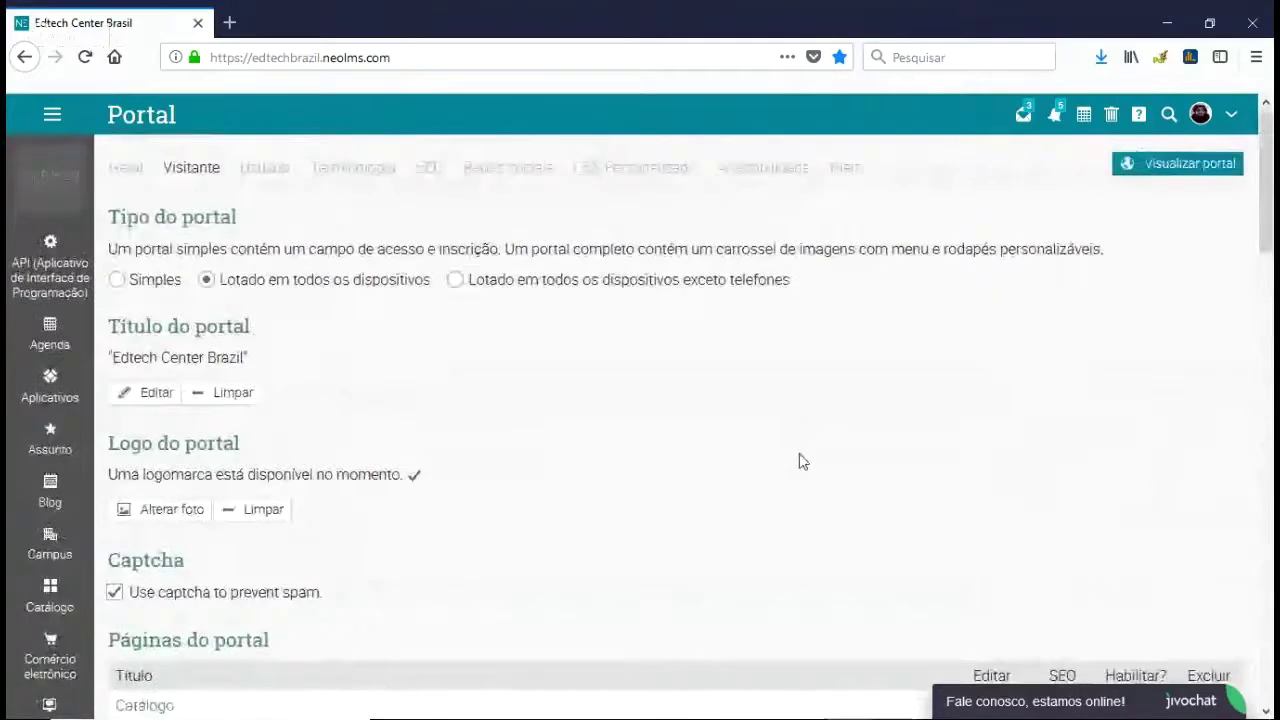
left_click(70, 296)
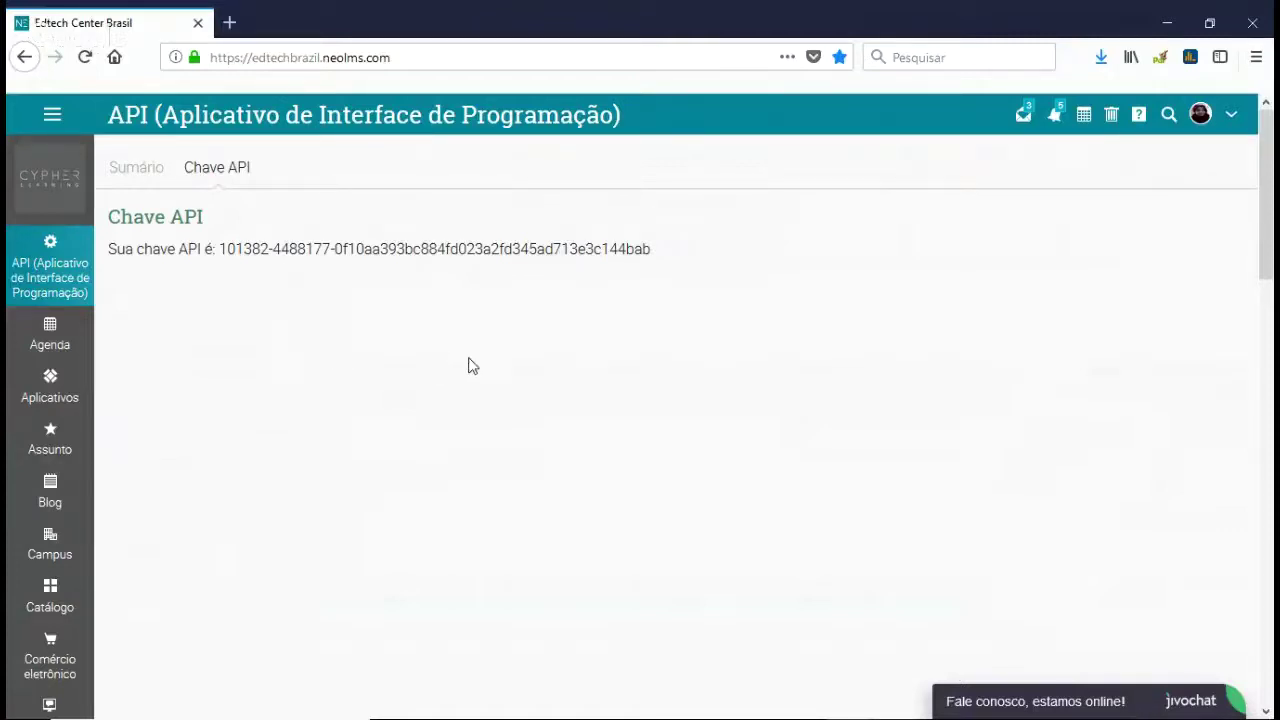
scroll(601, 411, "down", 3)
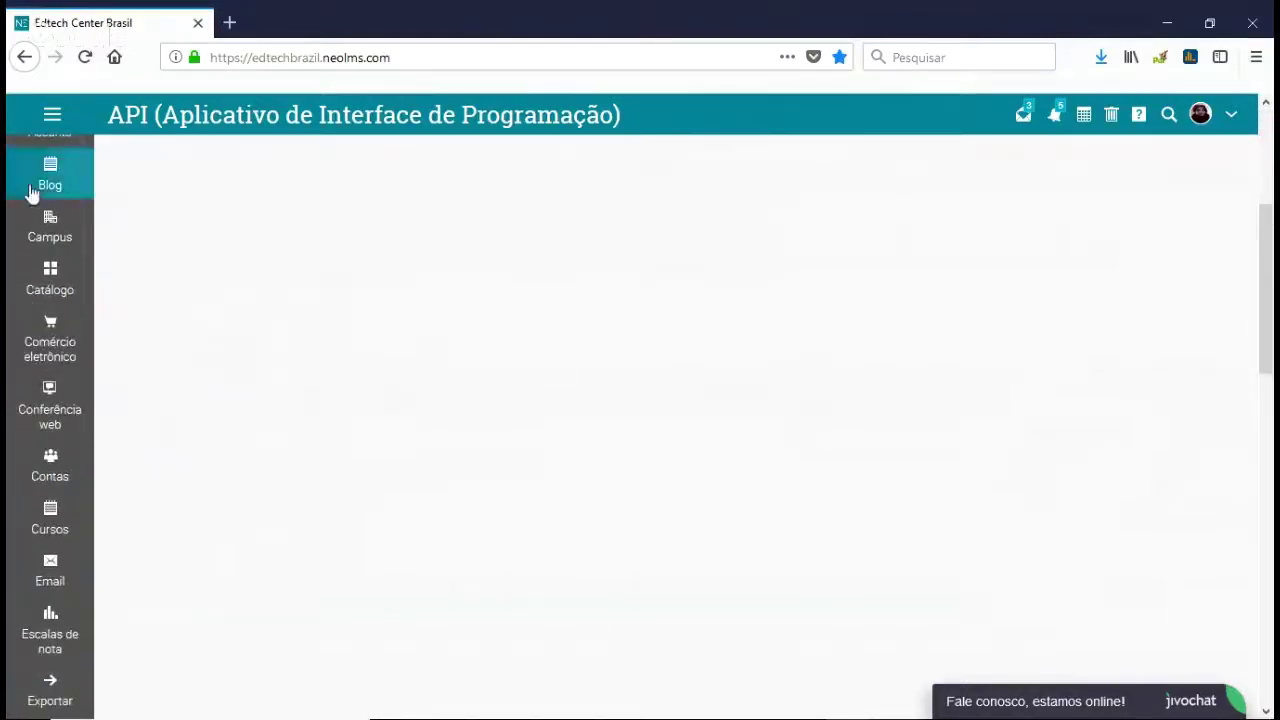
scroll(116, 227, "up", 3)
- Open the taught course "Utilizando Inteligência Artificial em cursos online na plataforma NEO"
left_click(52, 114)
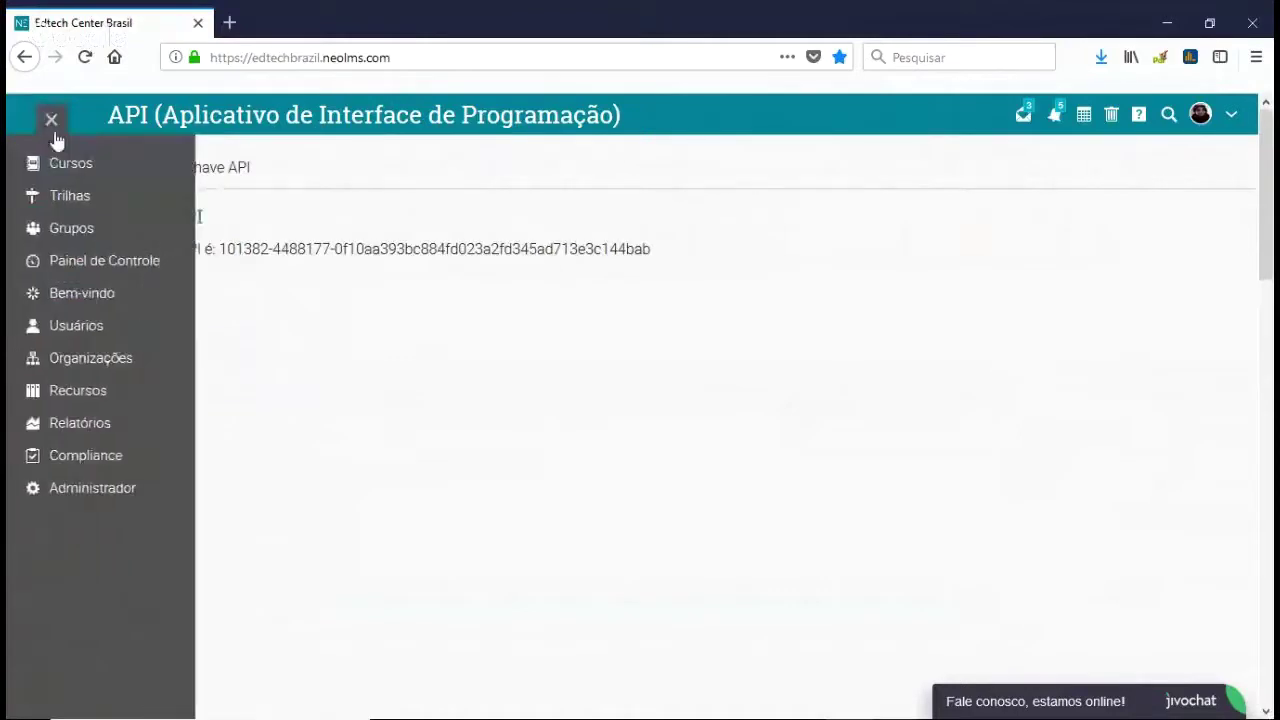
left_click(62, 163)
scroll(410, 330, "down", 2)
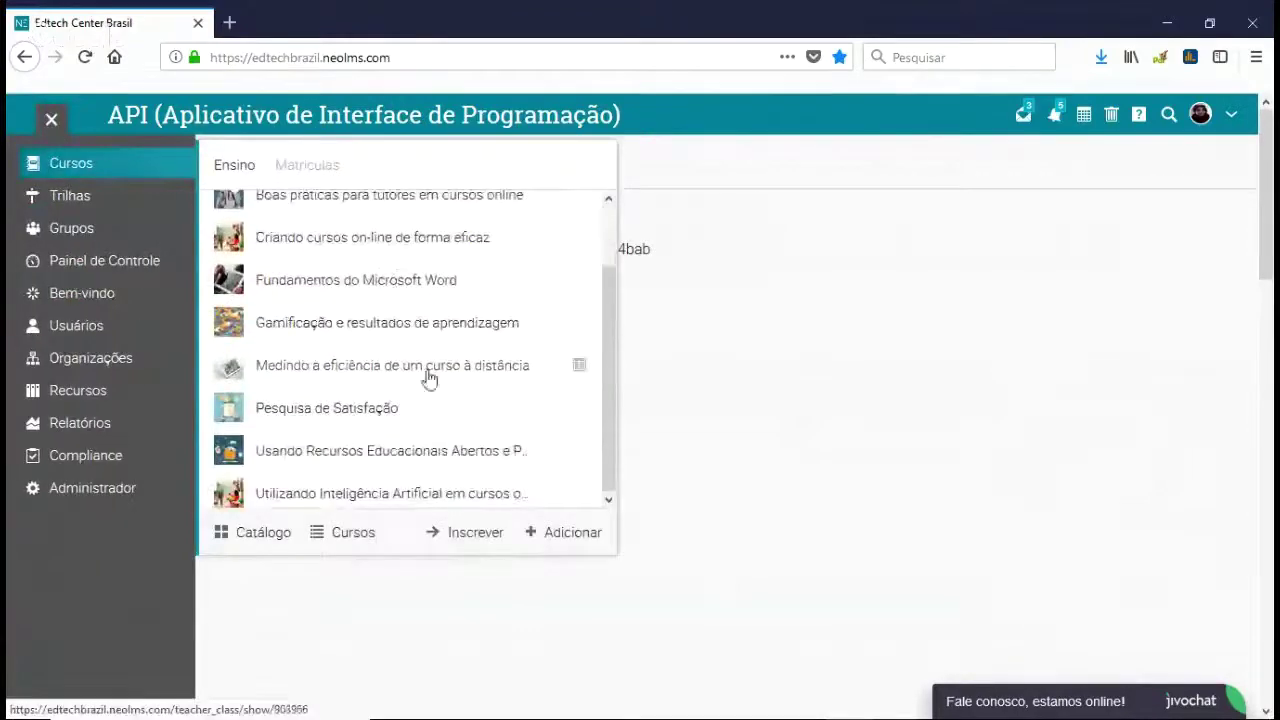
left_click(401, 497)
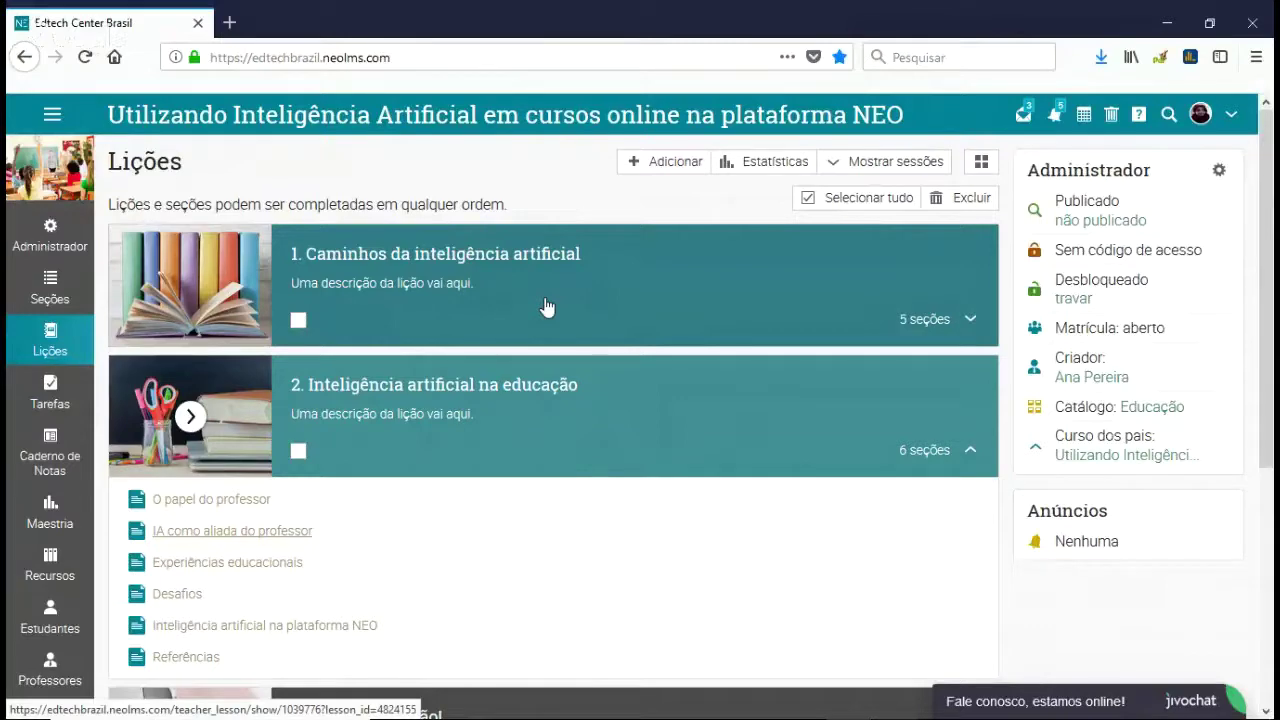
- Review the course's lessons and examine its Automação page for enrolment, unenrolment and completion actions
scroll(528, 440, "down", 2)
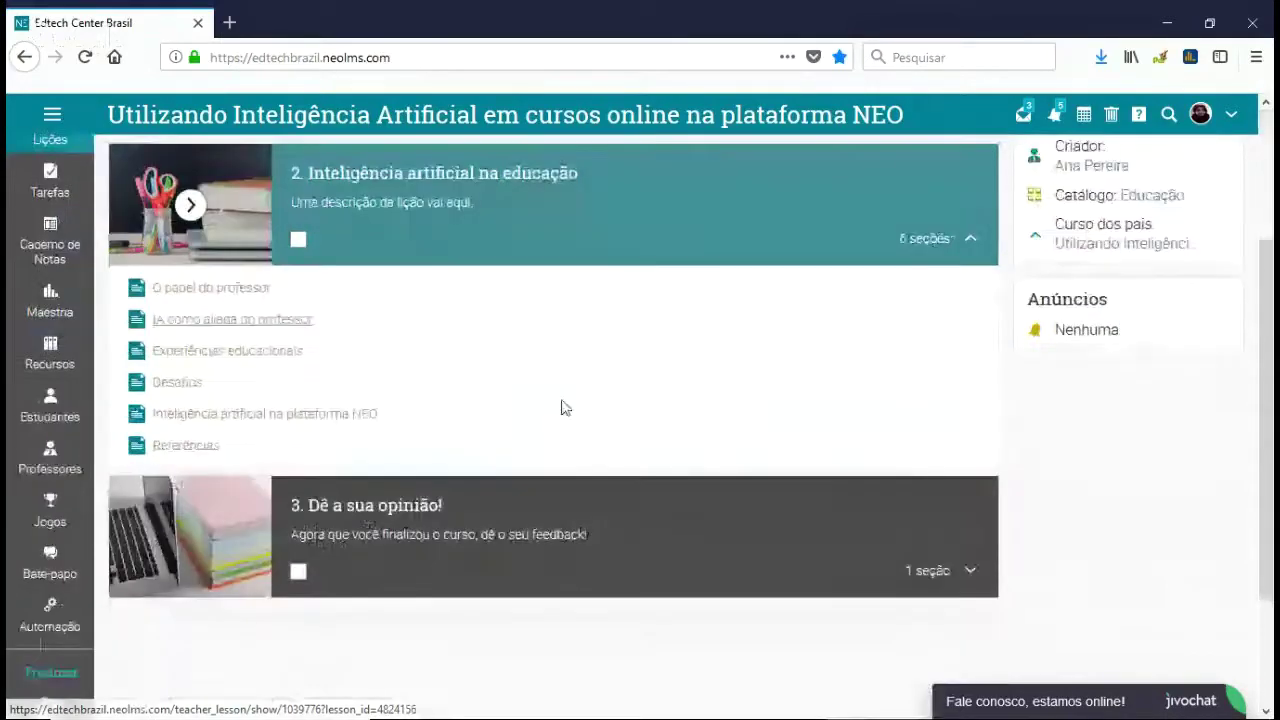
left_click(68, 626)
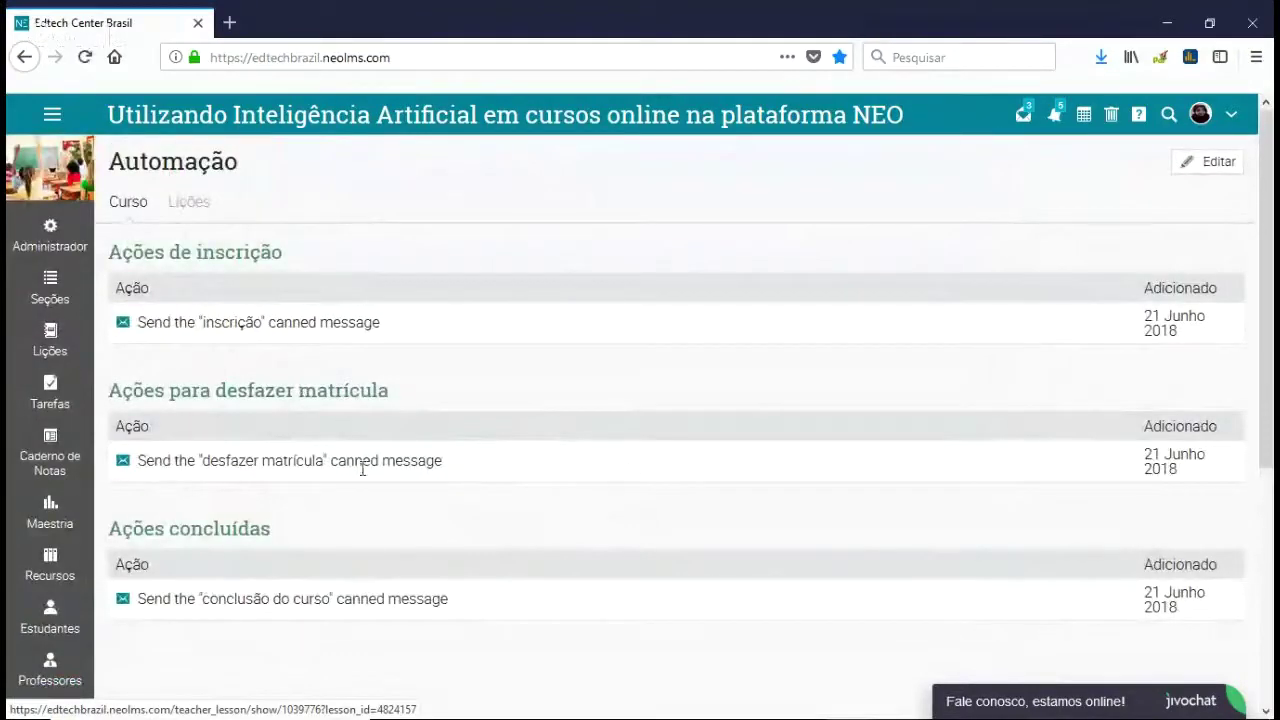
scroll(450, 550, "down", 1)
scroll(455, 548, "up", 1)
- Open the course configuration and examine the Conclusão settings for requirements, completion actions and notifications
left_click(68, 240)
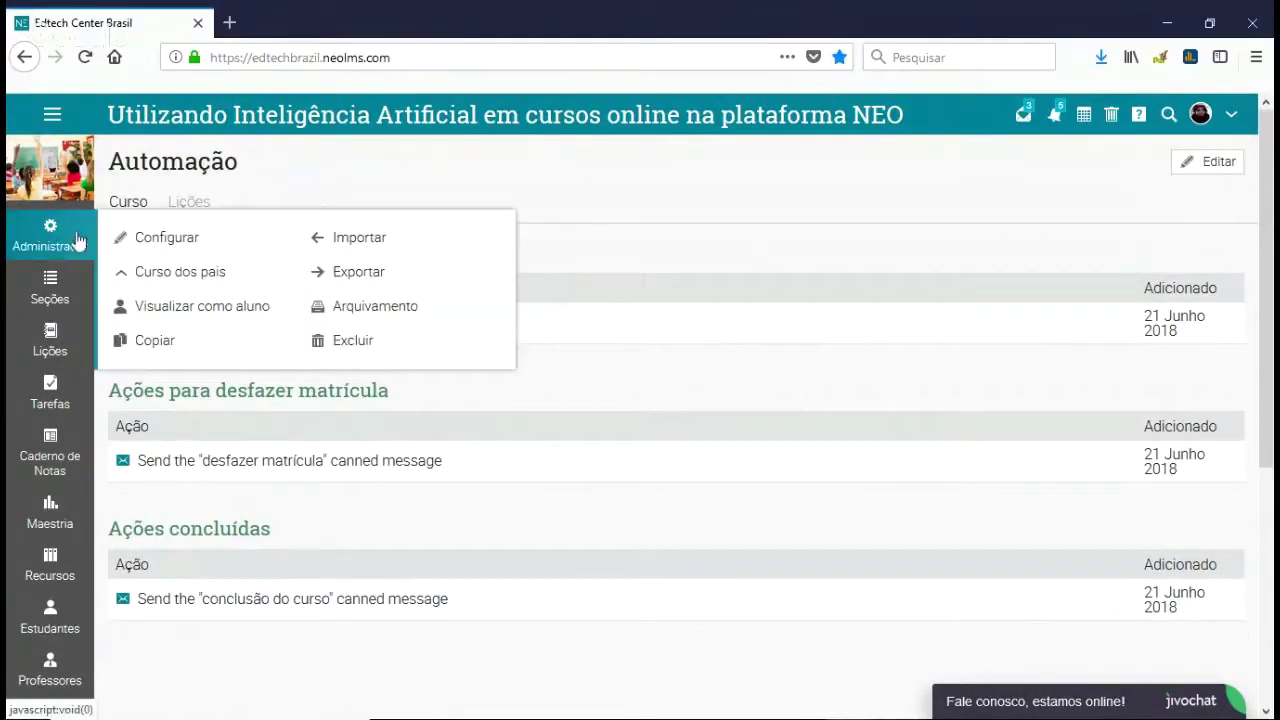
left_click(173, 241)
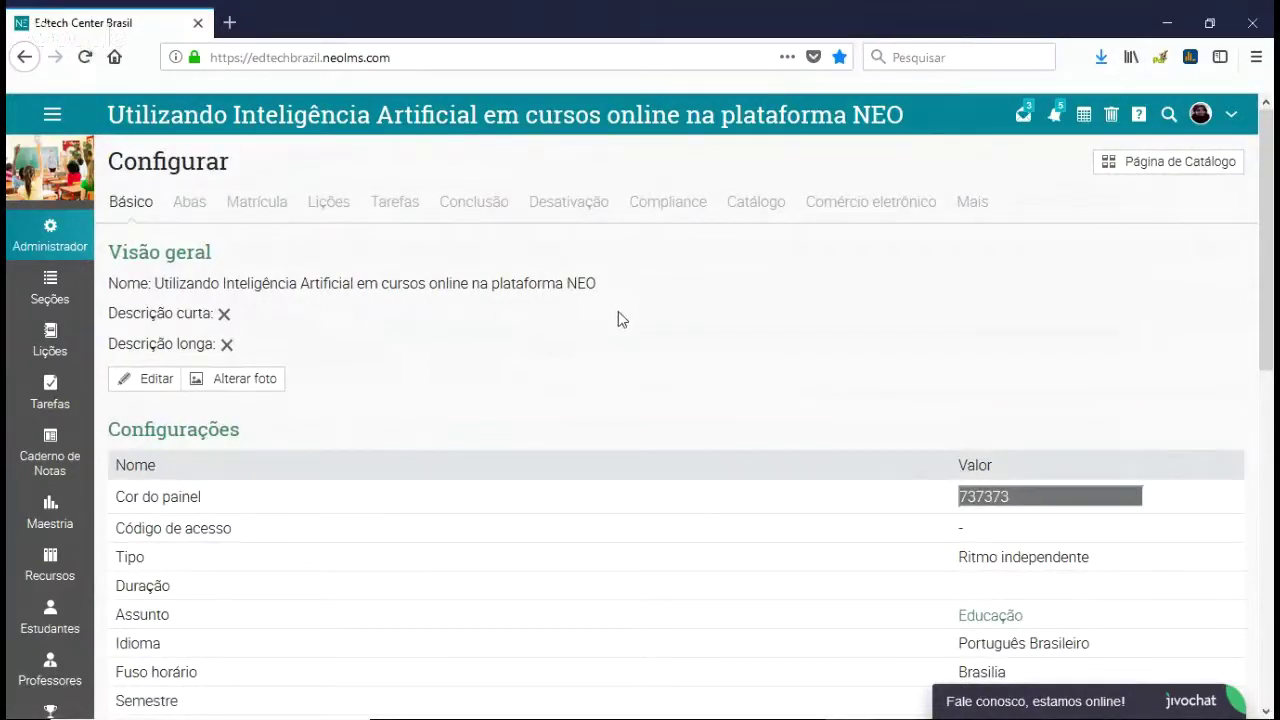
left_click(463, 205)
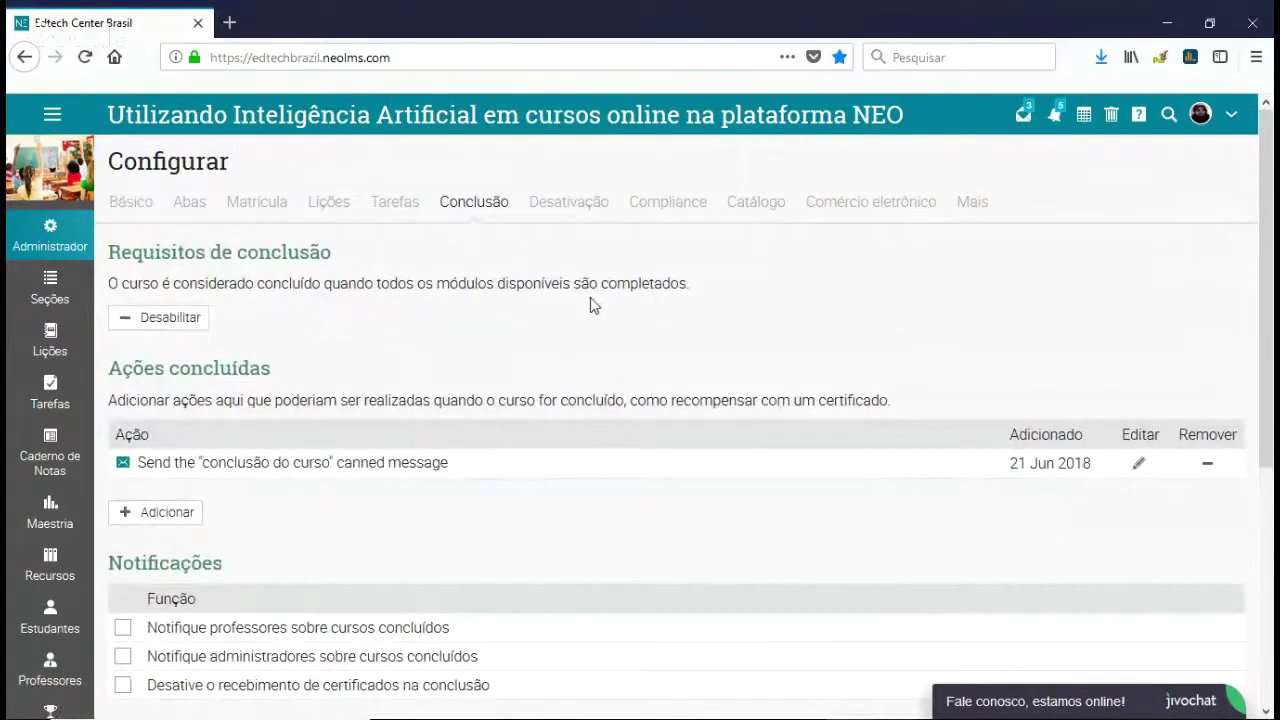
scroll(555, 330, "down", 1)
scroll(563, 331, "down", 2)
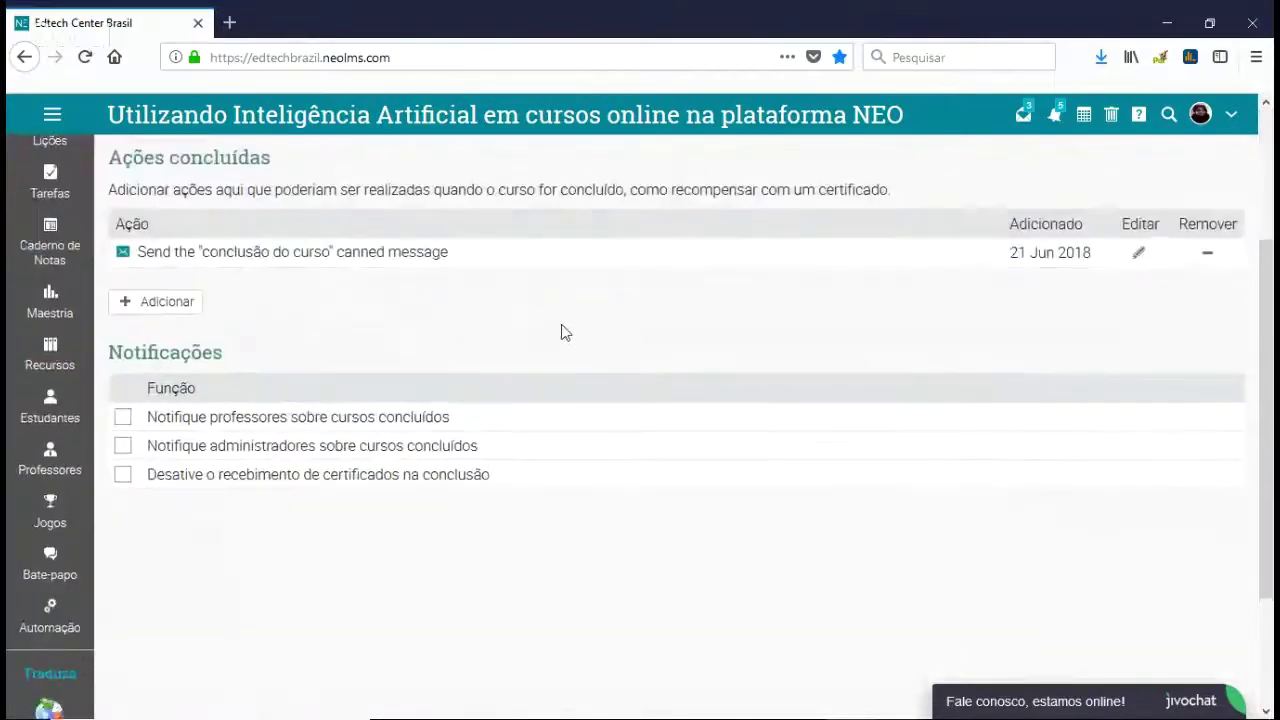
- Start adding a "Send custom notification" action to the course's completion actions
scroll(430, 270, "up", 1)
scroll(430, 270, "up", 1)
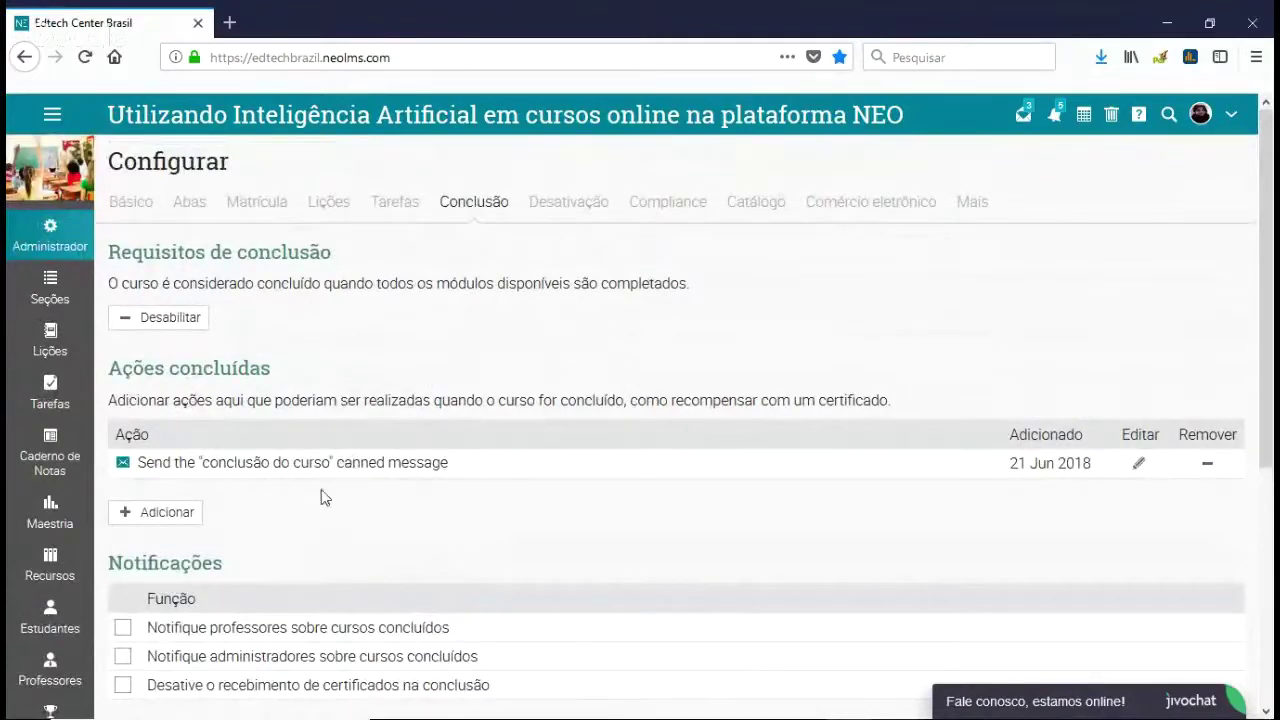
left_click(182, 513)
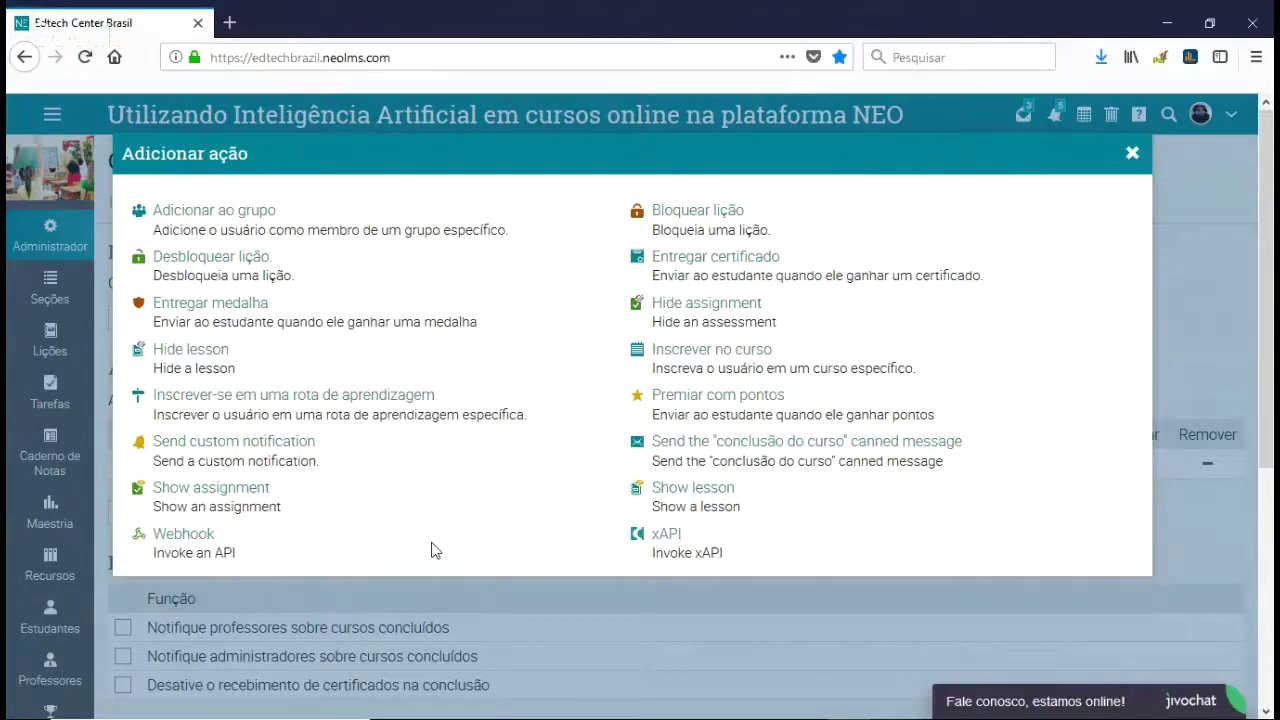
left_click(287, 445)
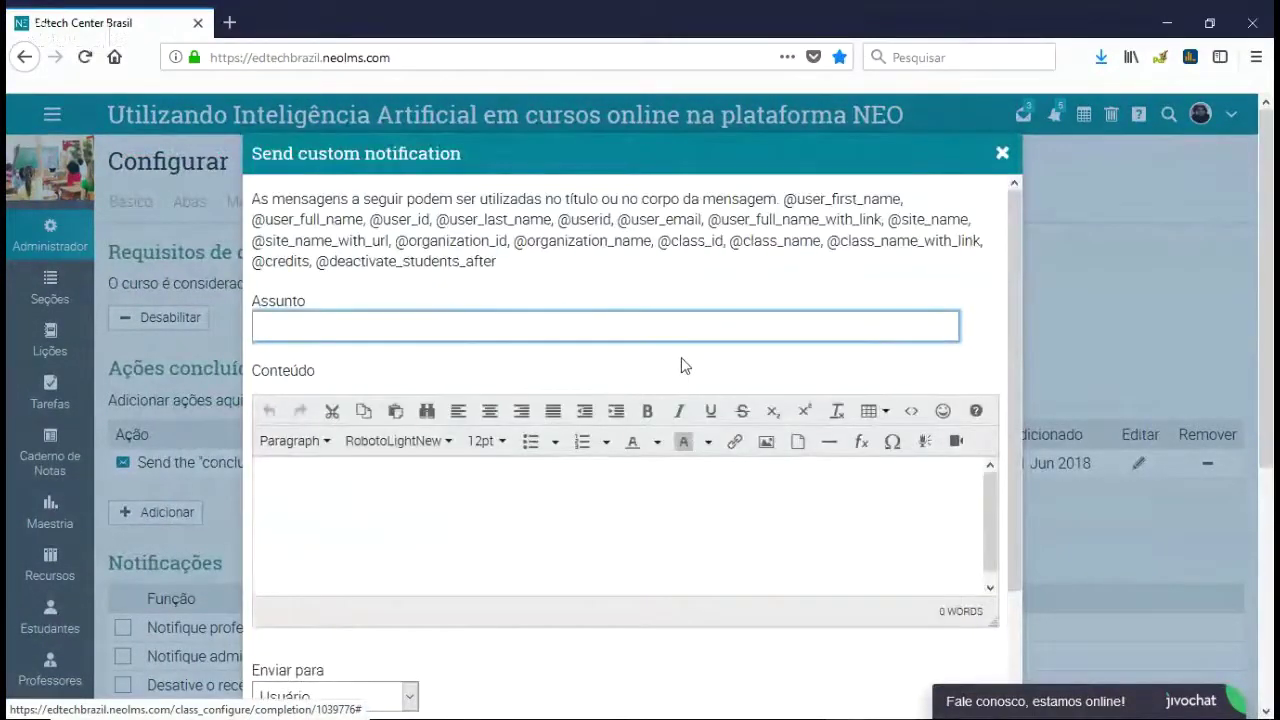
scroll(563, 466, "down", 3)
scroll(537, 443, "up", 3)
- Set the custom notification's subject to "Lembrete!"
left_click(339, 331)
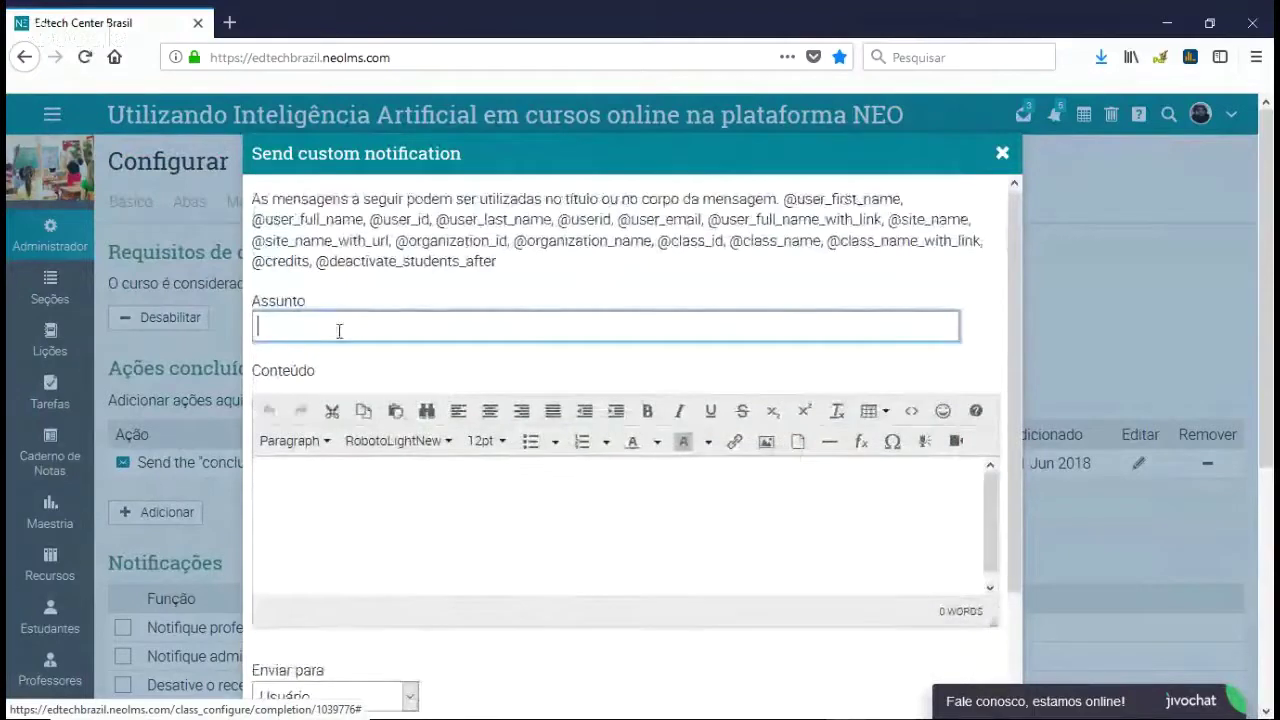
type("Lembrete!")
left_click(429, 488)
- Replace the notification's subject with "Cursos recomendados!"
left_click_drag(337, 318, 258, 335)
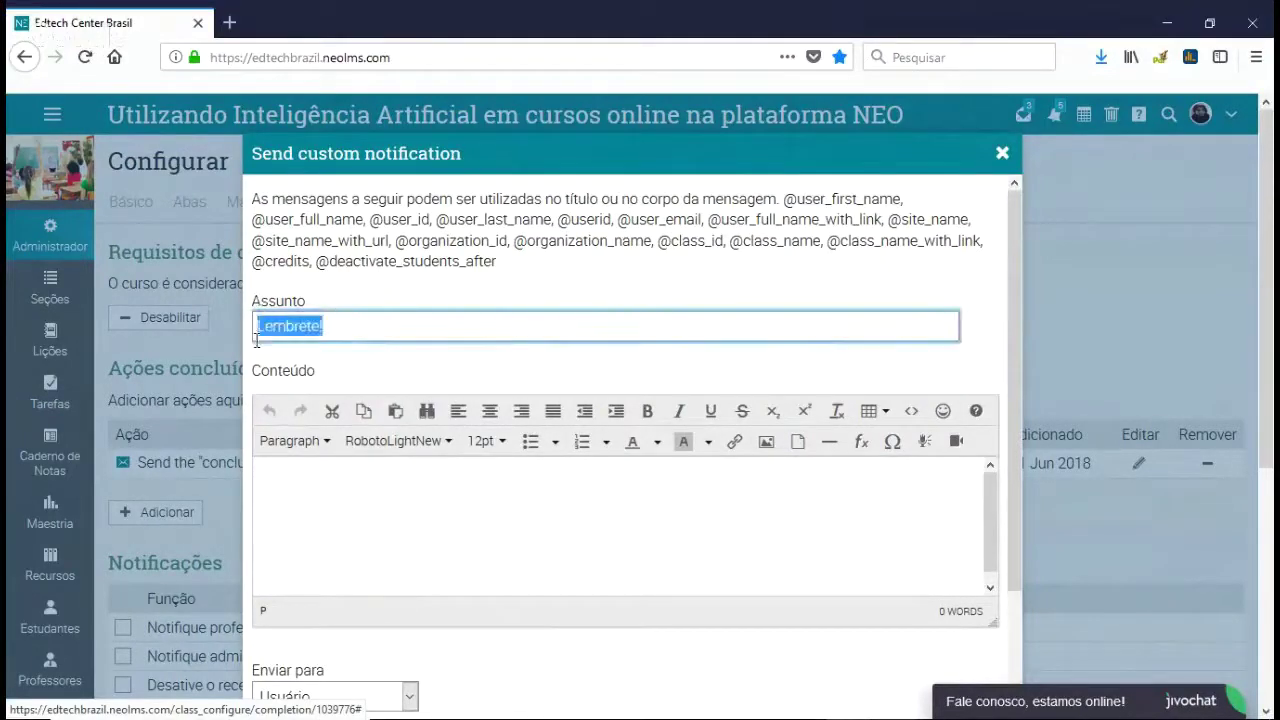
type("Cursos recmen")
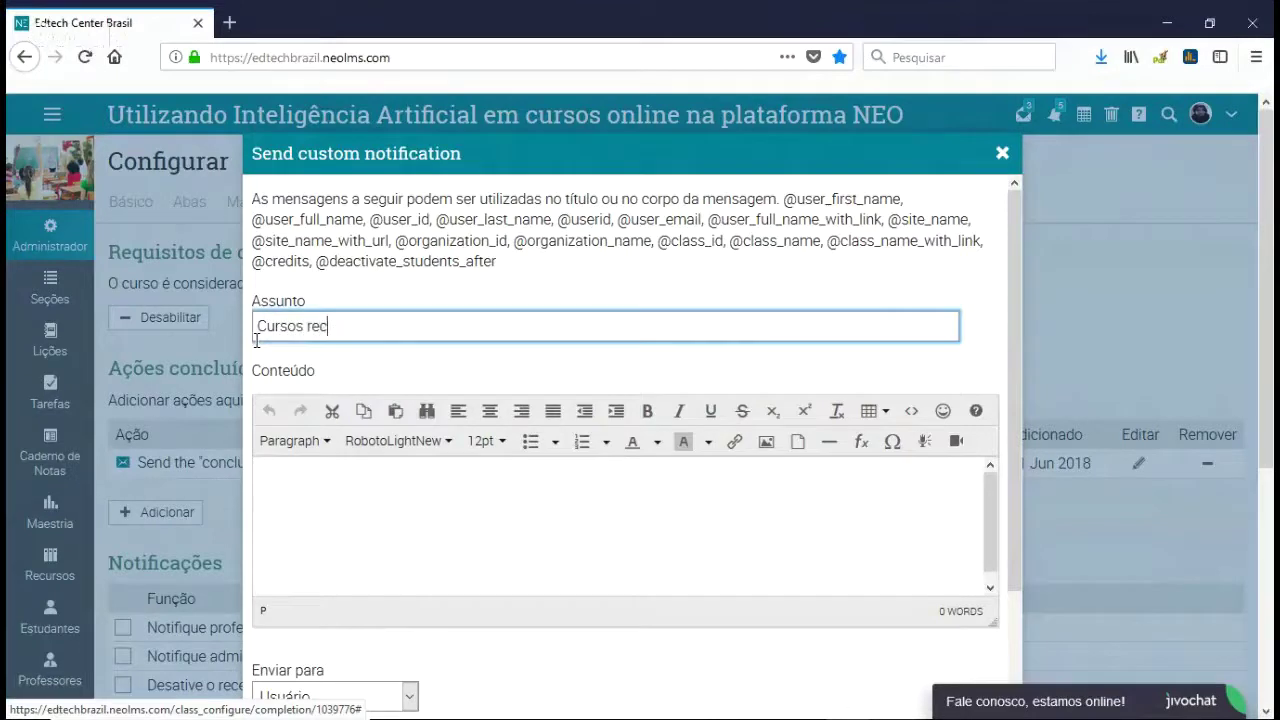
key("BackSpace")
key("BackSpace")
key("BackSpace")
type("omenado")
key("BackSpace")
key("BackSpace")
key("BackSpace")
type("dados!")
left_click(446, 538)
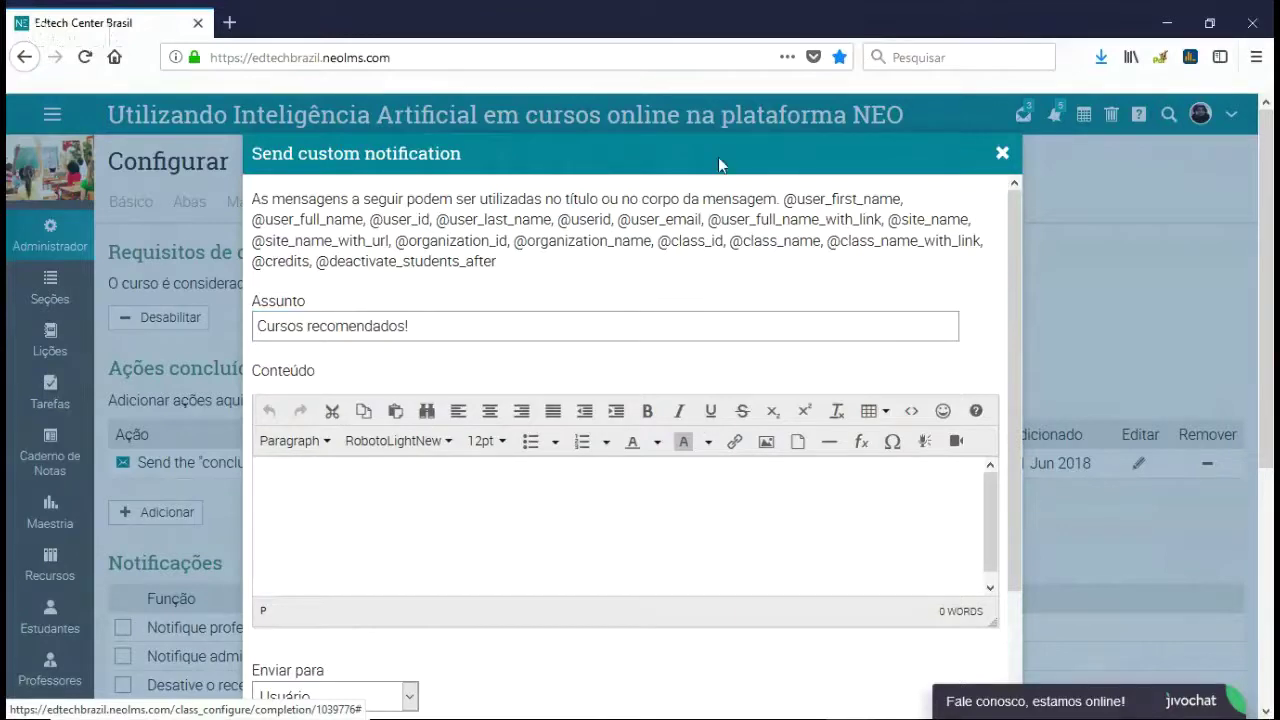
key("ctrl+a")
left_click(426, 497)
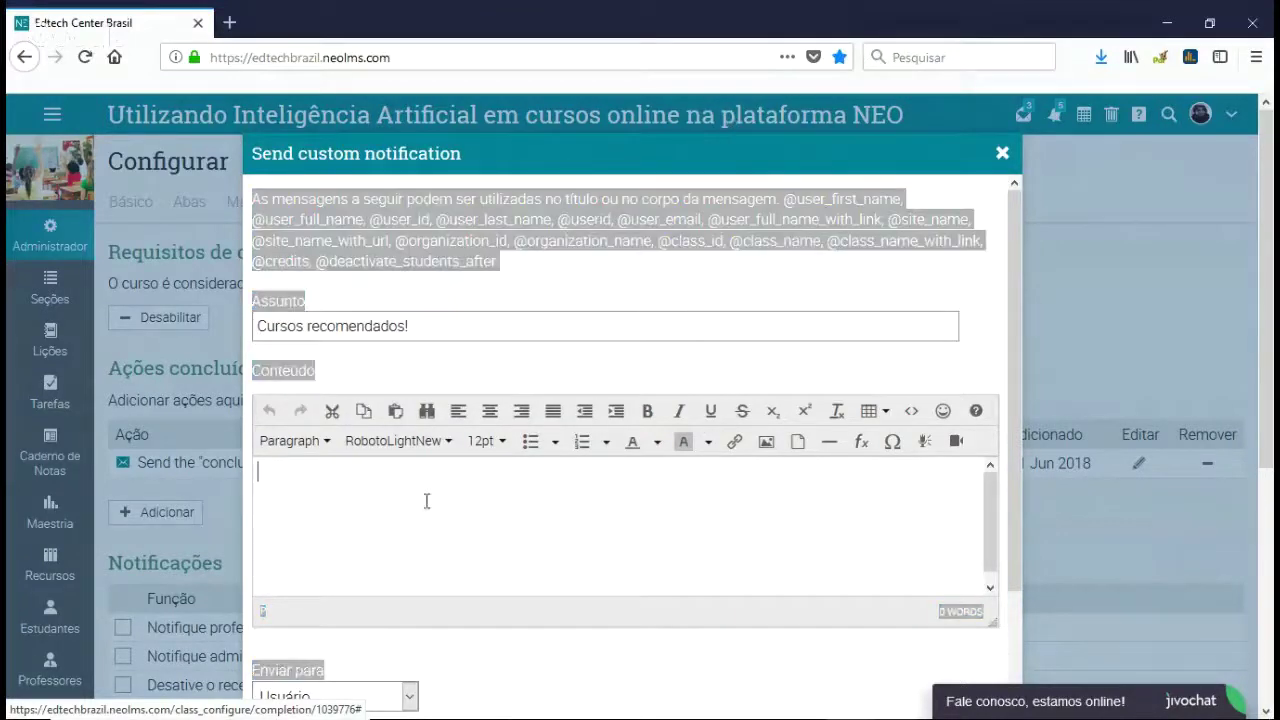
left_click_drag(366, 219, 253, 219)
key("ctrl+c")
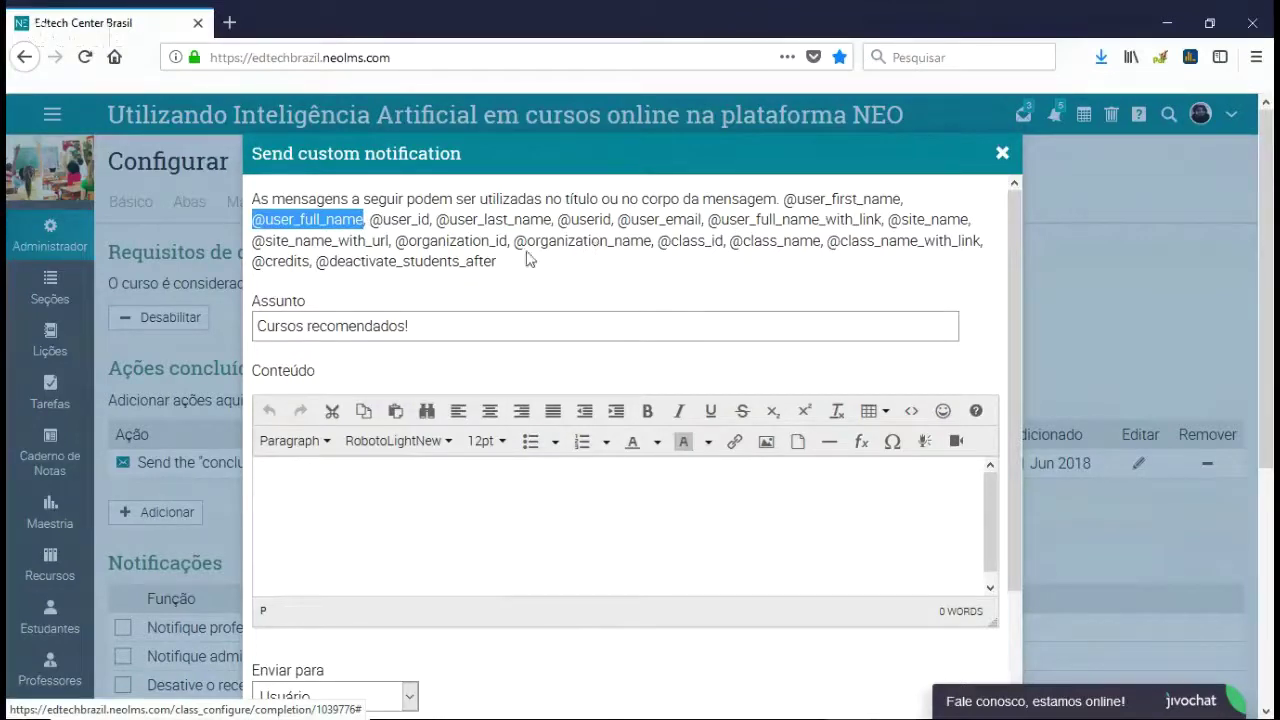
left_click(322, 475)
type("Parabéns")
key("ctrl+v")
- Add a second paragraph to the content: "Você completou o curso e por isso recomendamos os seguintes cursos!"
key("Return")
type("Você comle")
key("BackSpace")
key("BackSpace")
type("pleyo")
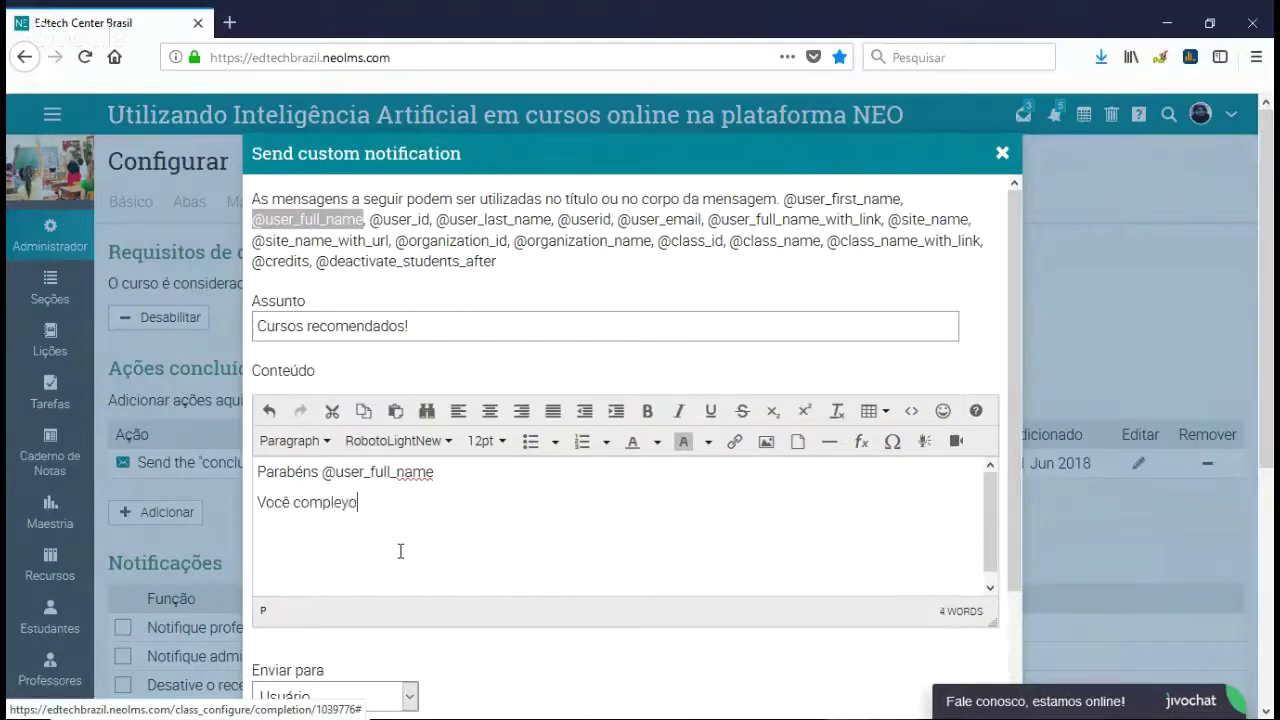
type(" o")
key("BackSpace")
key("BackSpace")
key("BackSpace")
key("BackSpace")
type("tou o curso e por isso")
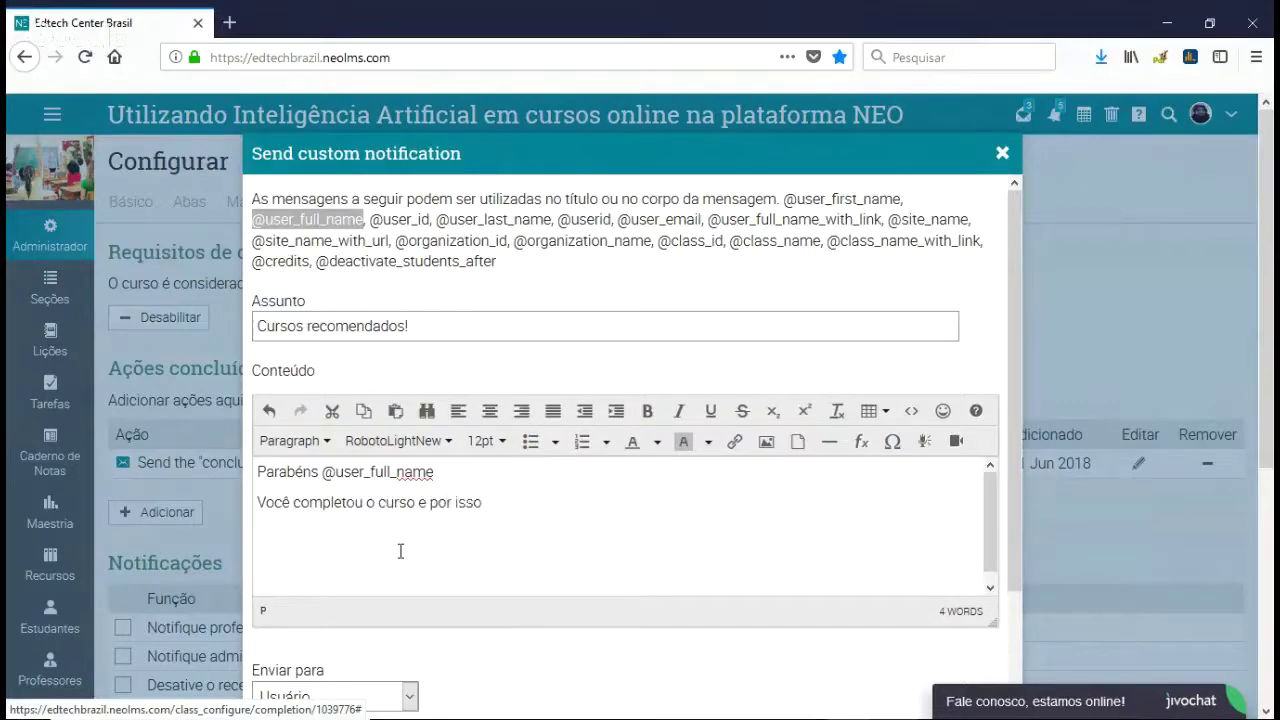
type(" recomendamos os s")
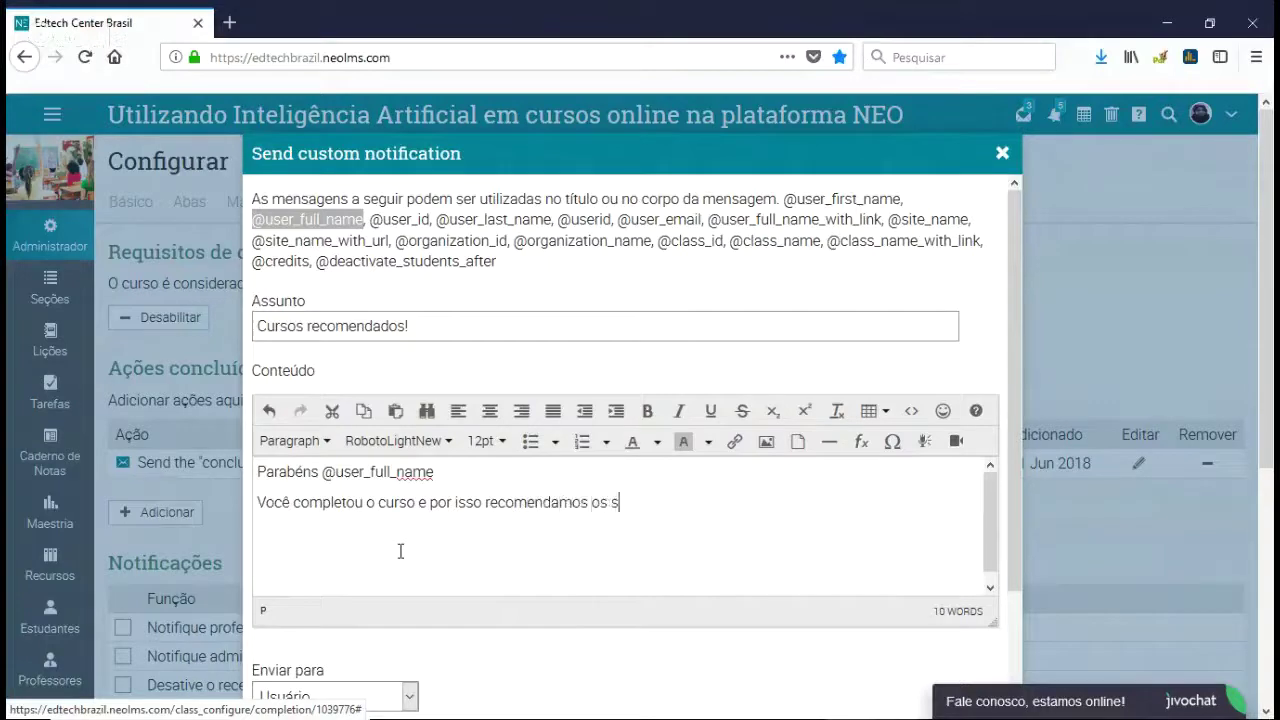
type("eguintes cursos!")
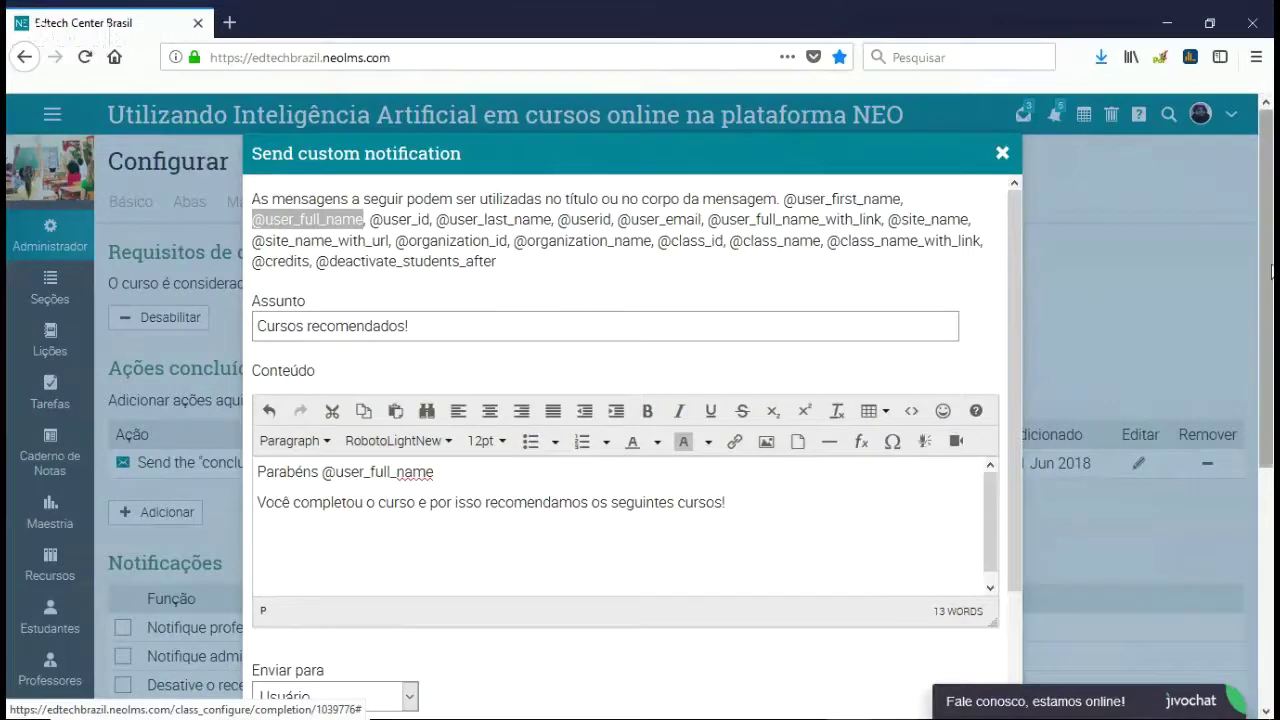
- Save the custom notification with Usuário as its recipient
scroll(1270, 268, "down", 2)
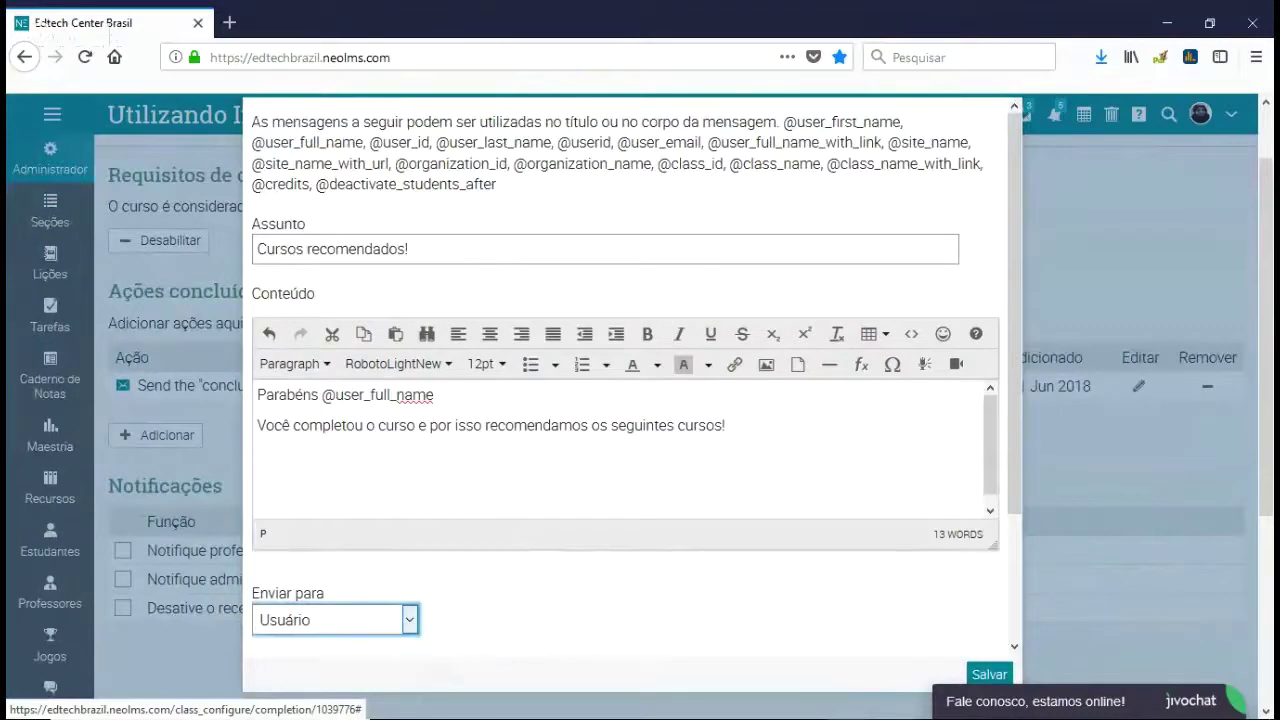
left_click(475, 484)
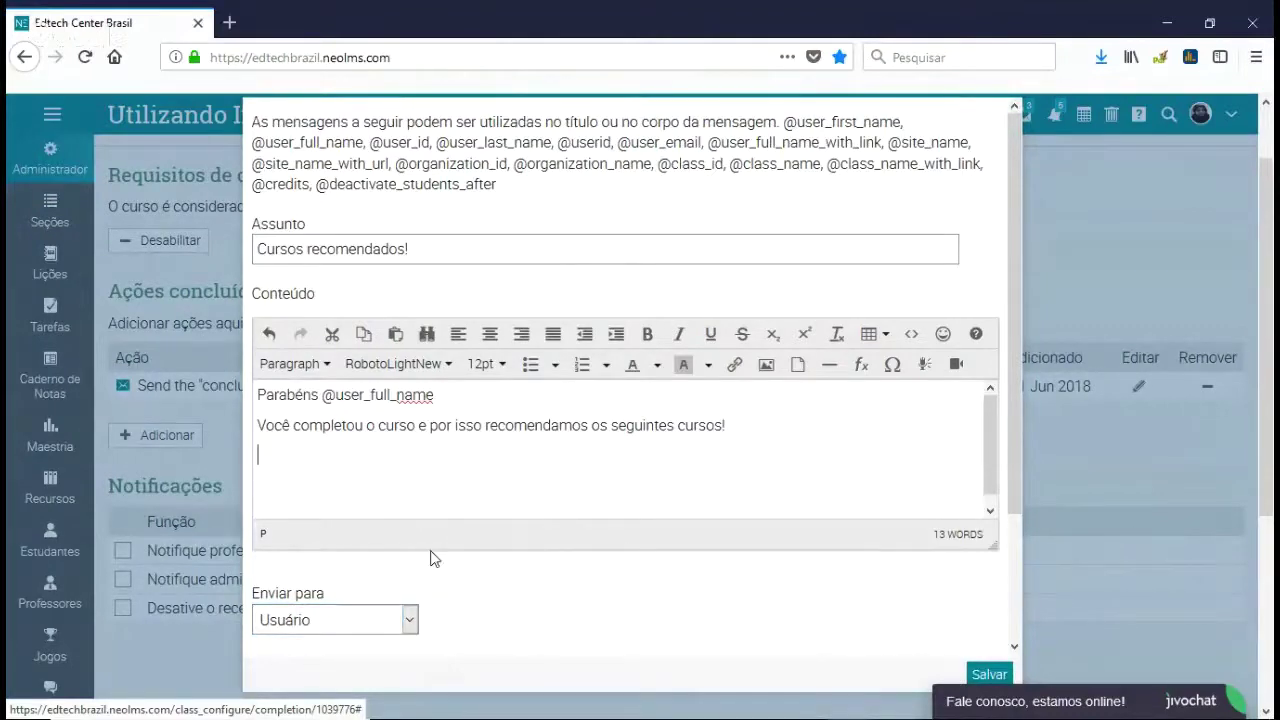
left_click(990, 675)
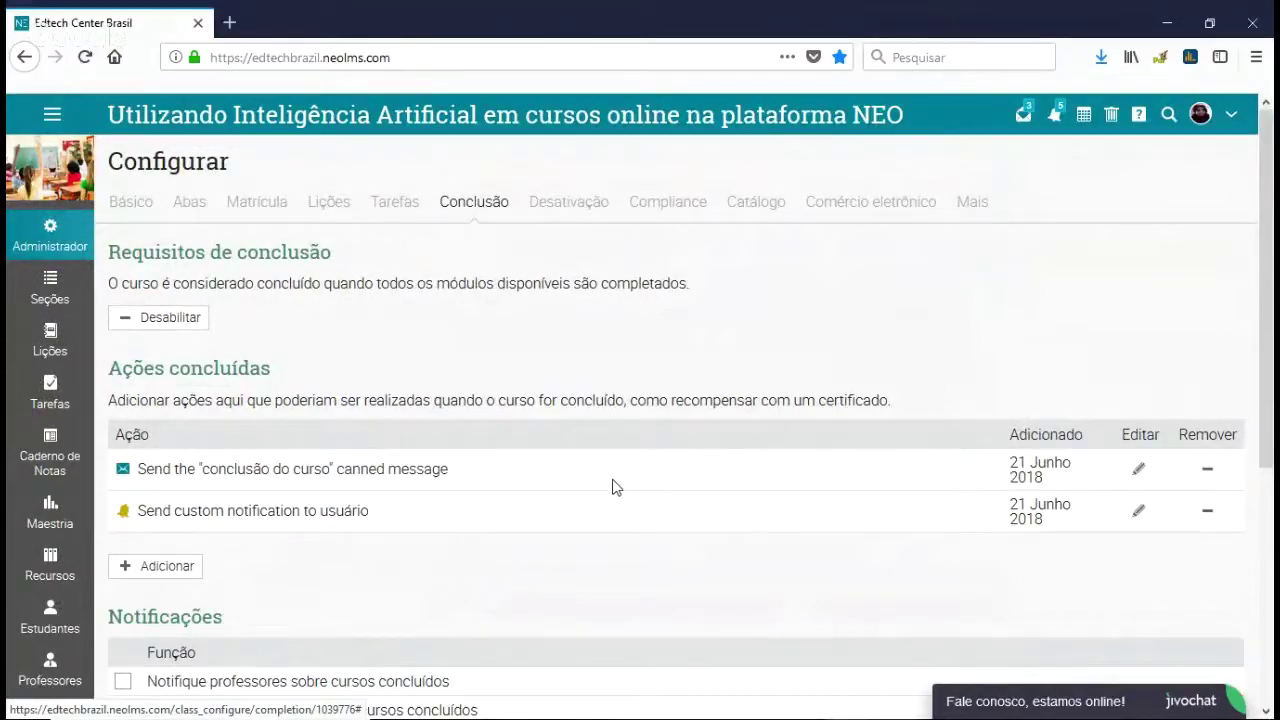
- Go to the administration's Mensagens padronizadas and open the "Conclusão do curso" message
scroll(614, 490, "down", 5)
left_click(53, 117)
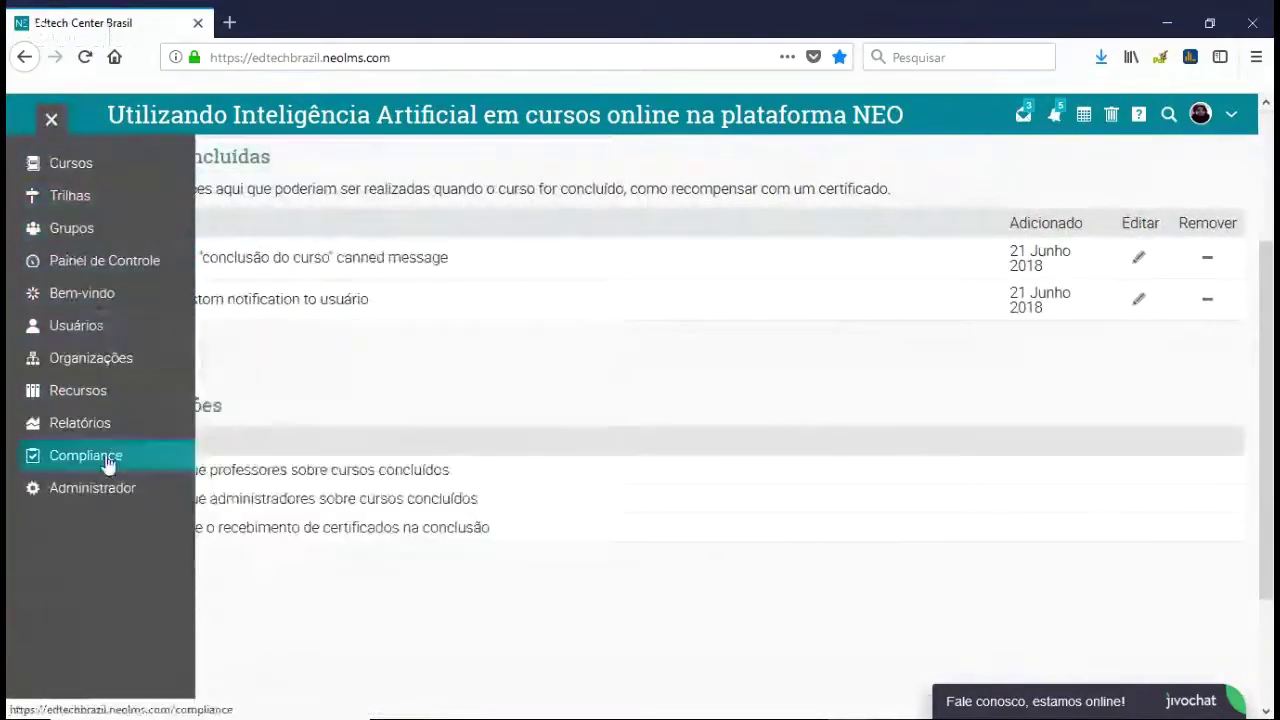
mouse_move(100, 488)
left_click(445, 305)
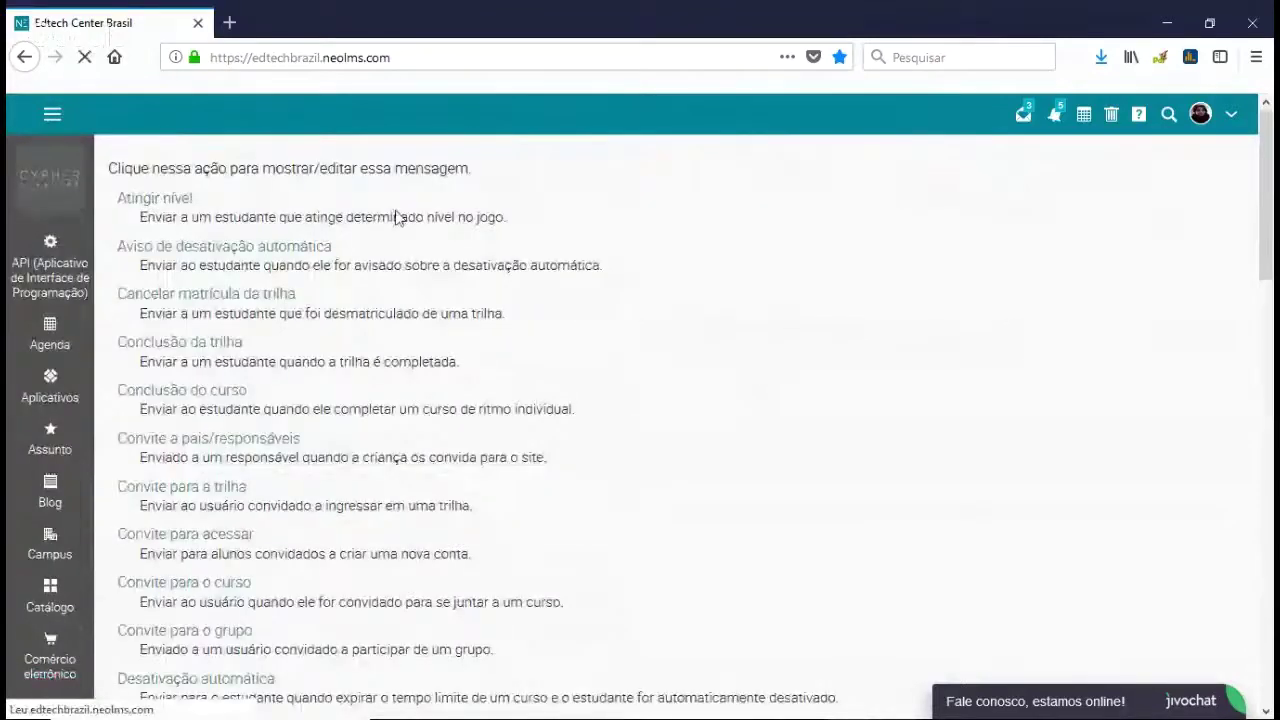
left_click(217, 418)
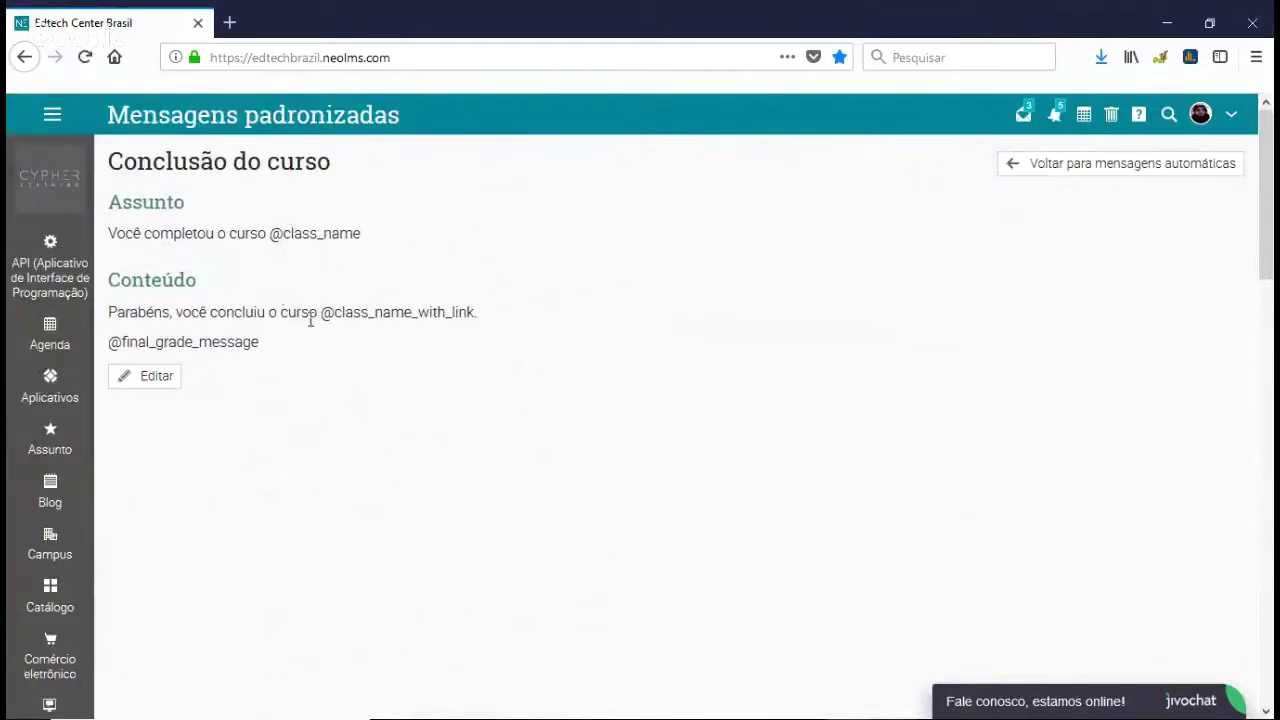
- Open the "Conclusão do curso" message for editing and save it with its existing subject and content
left_click(160, 380)
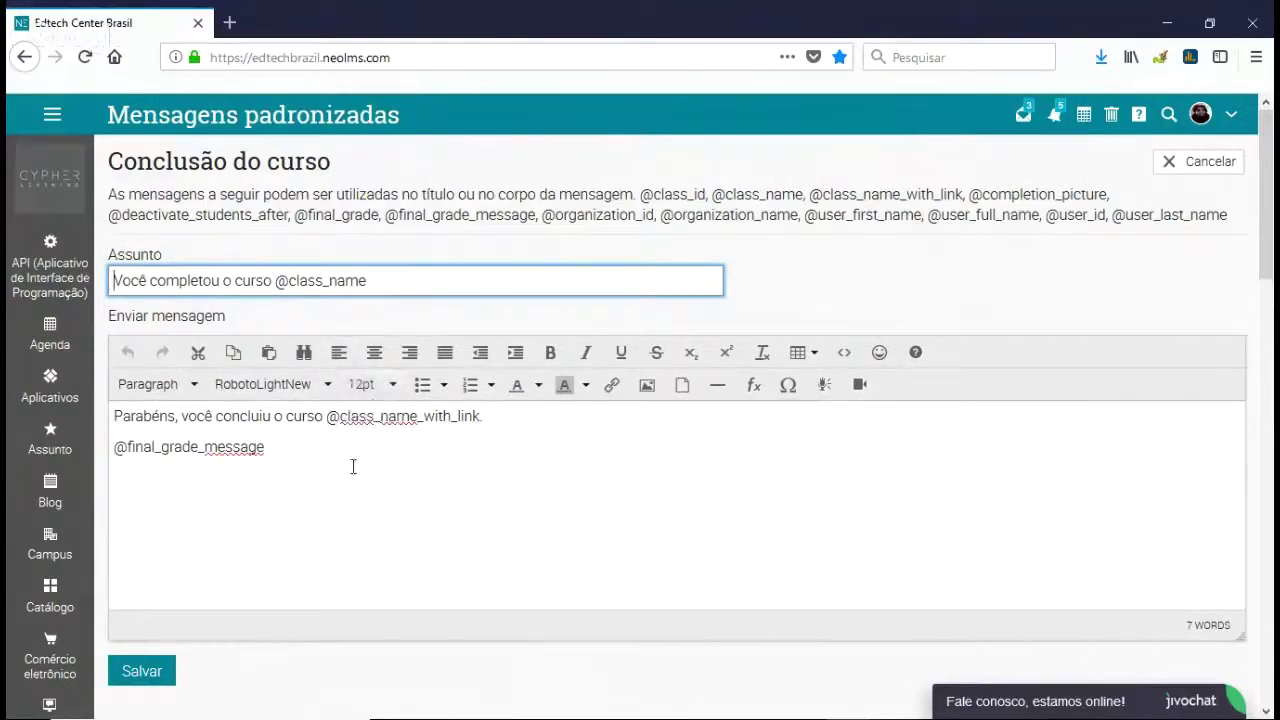
left_click(352, 418)
left_click(273, 447)
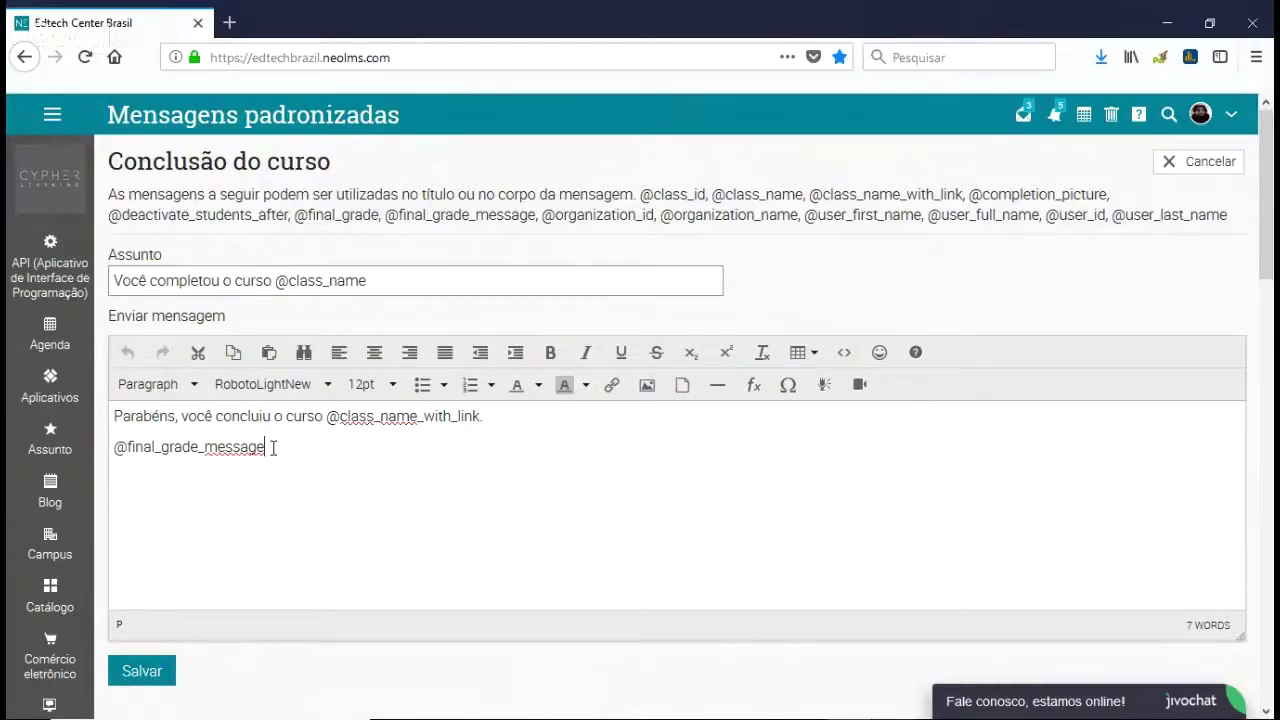
left_click(144, 664)
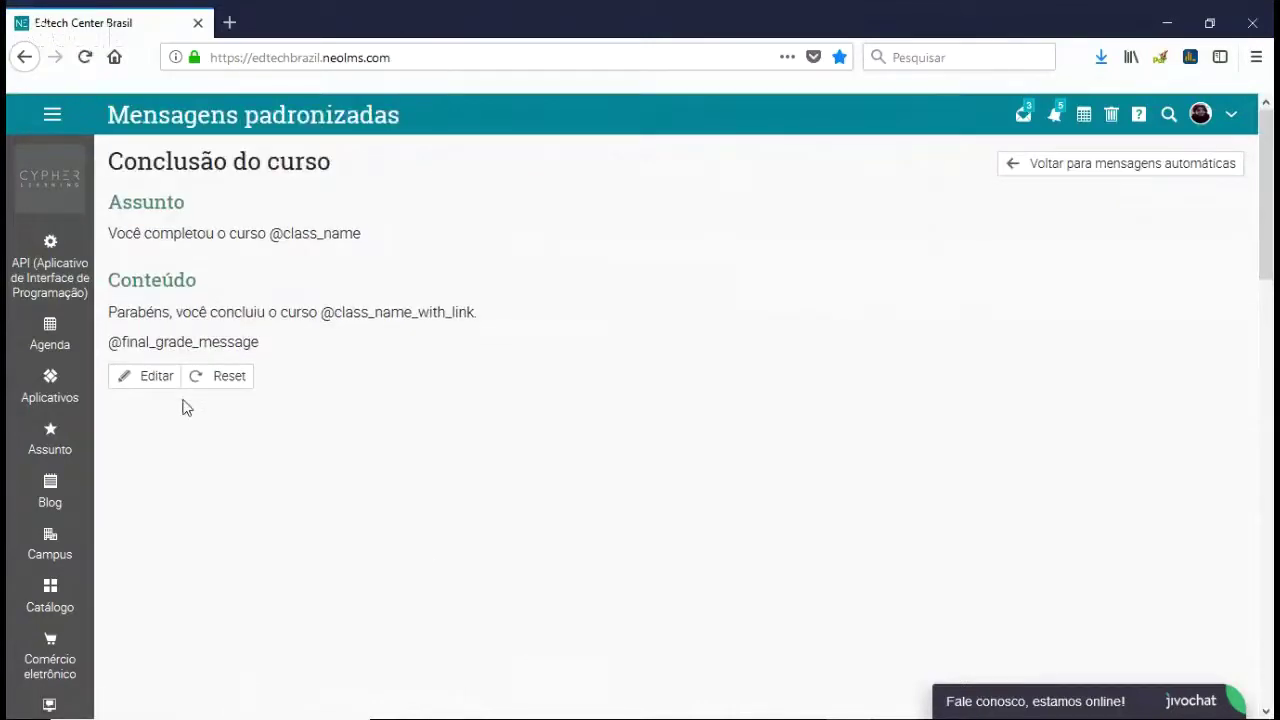
- Open the Comércio eletrônico administration and browse its Sumário, Cursos, Pacotes and Pedidos pages
left_click(52, 116)
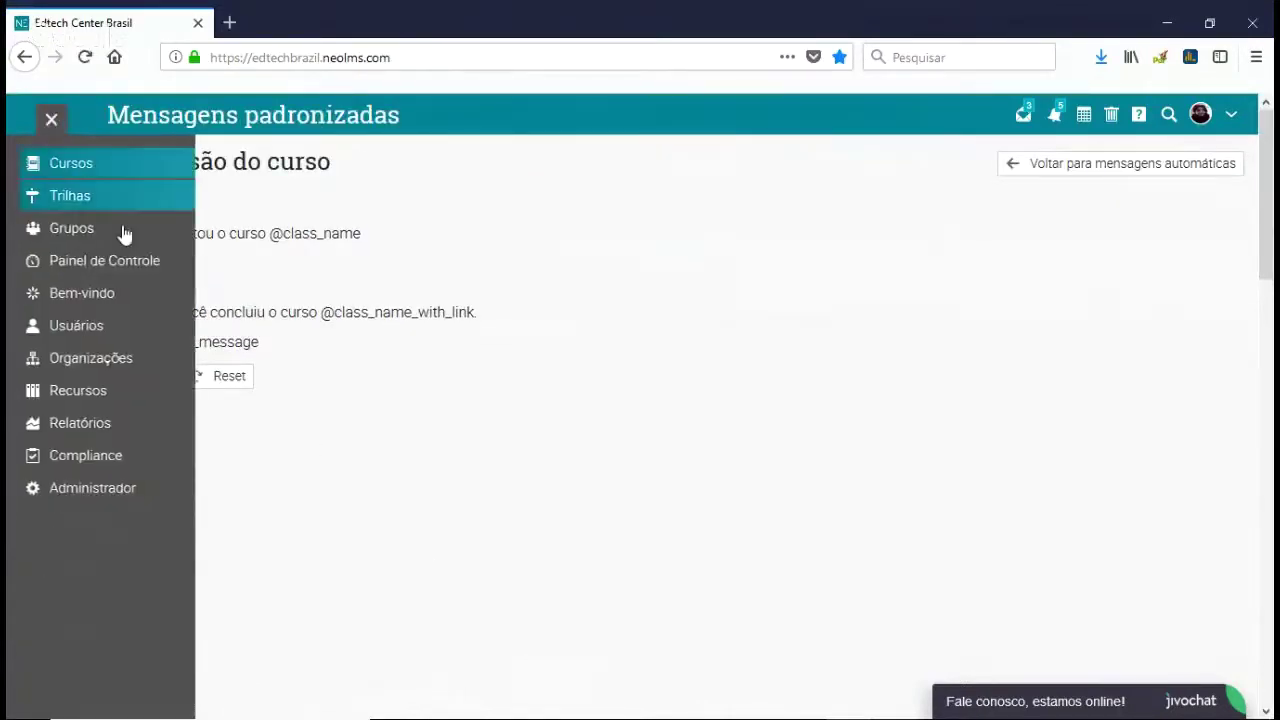
mouse_move(100, 488)
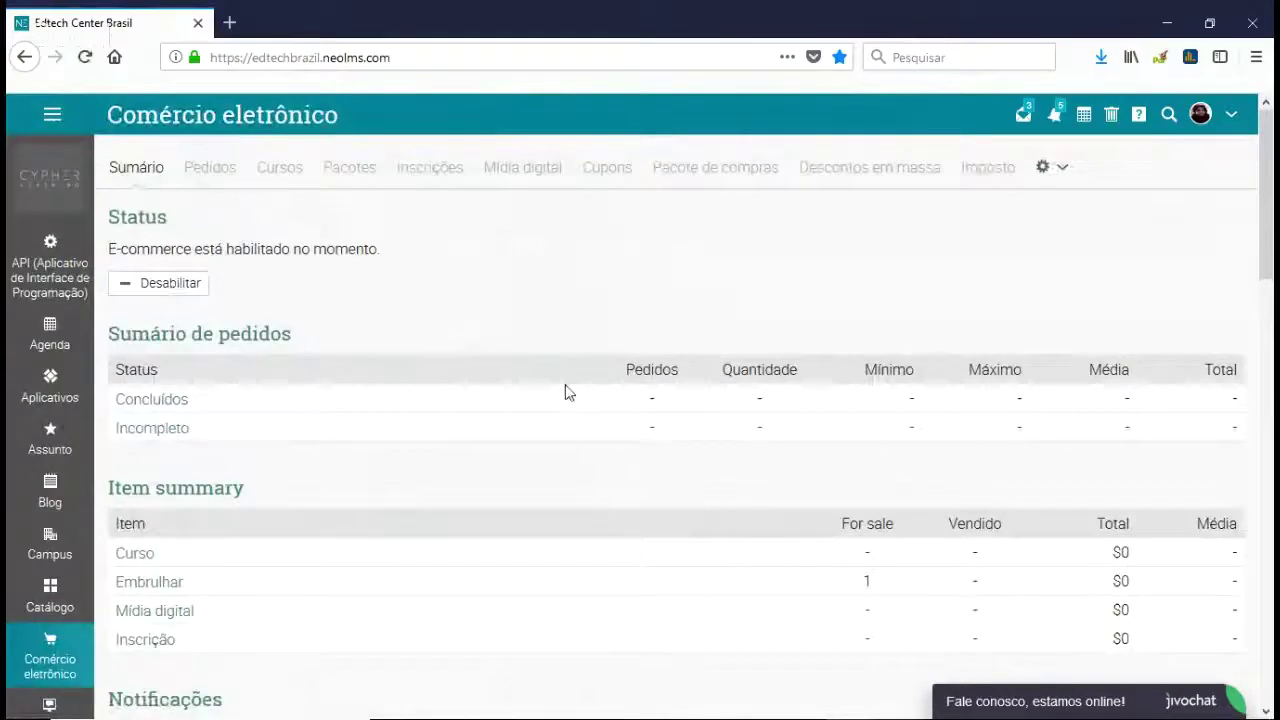
scroll(566, 392, "down", 3)
scroll(566, 392, "up", 3)
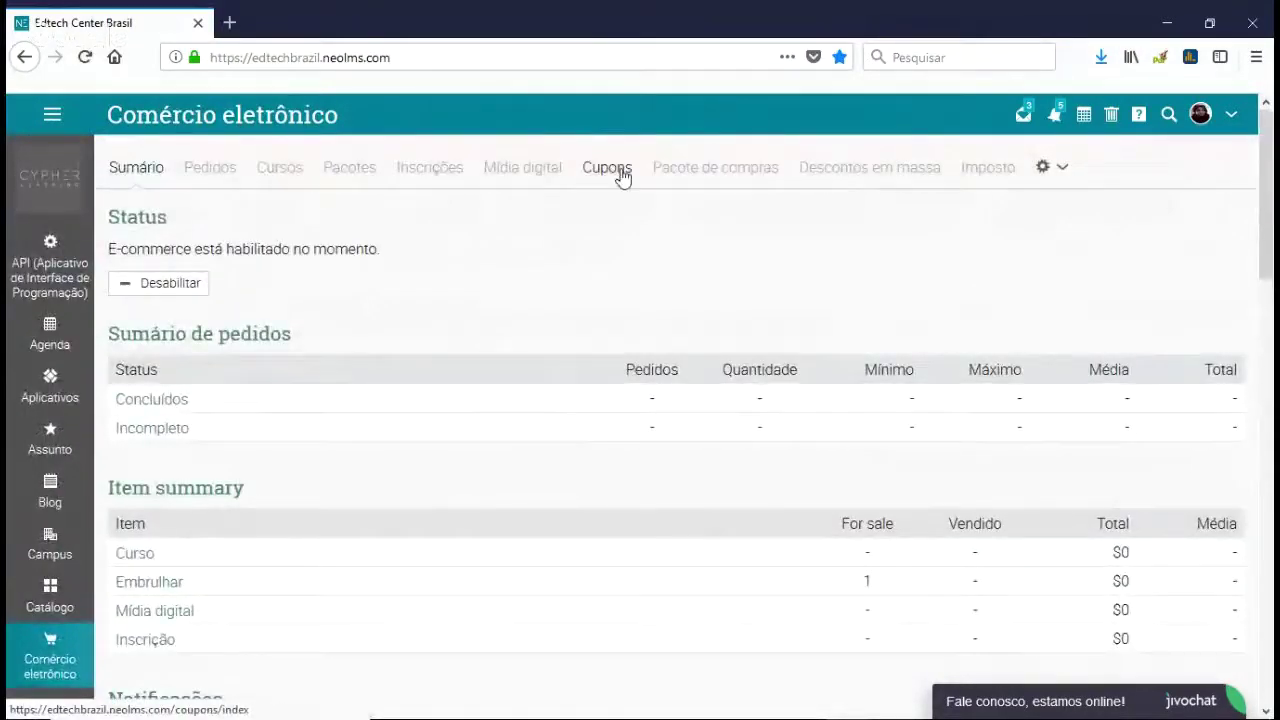
left_click(298, 177)
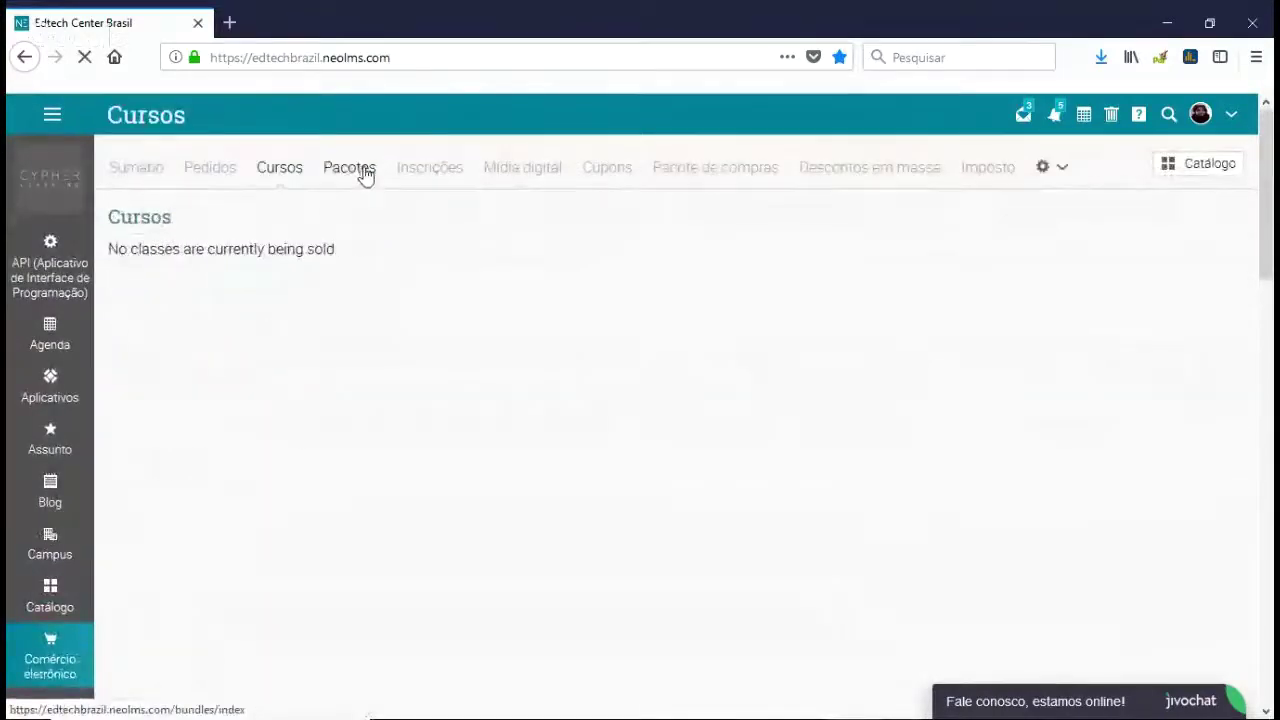
left_click(361, 174)
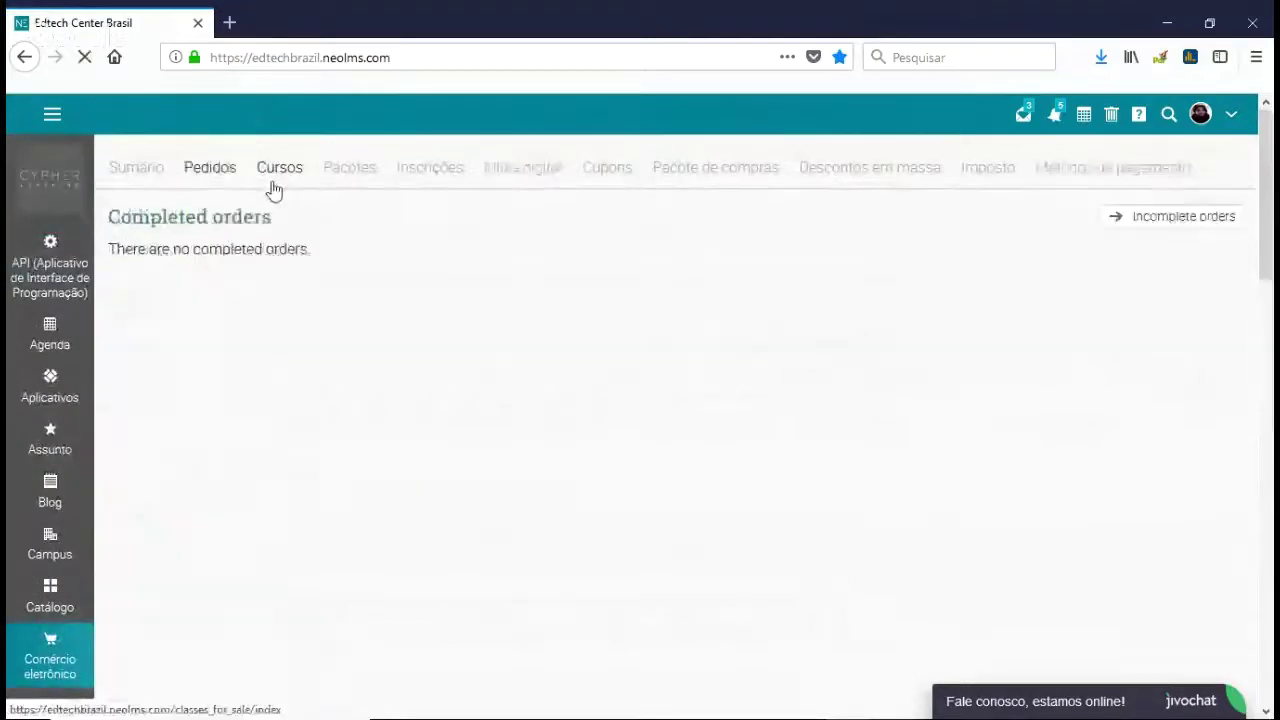
- Return to the e-commerce Sumário to examine the item summary and notification options, and view the Pacote de compras page
left_click(143, 171)
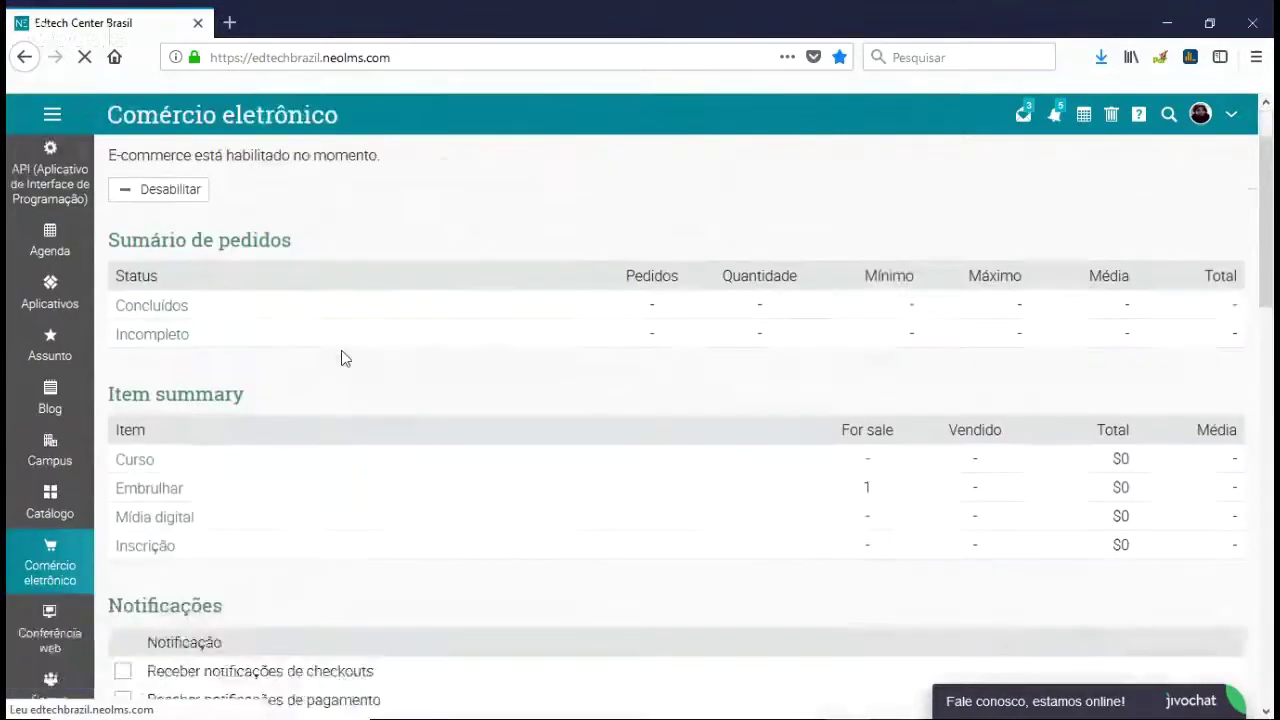
scroll(343, 358, "down", 5)
scroll(262, 378, "up", 4)
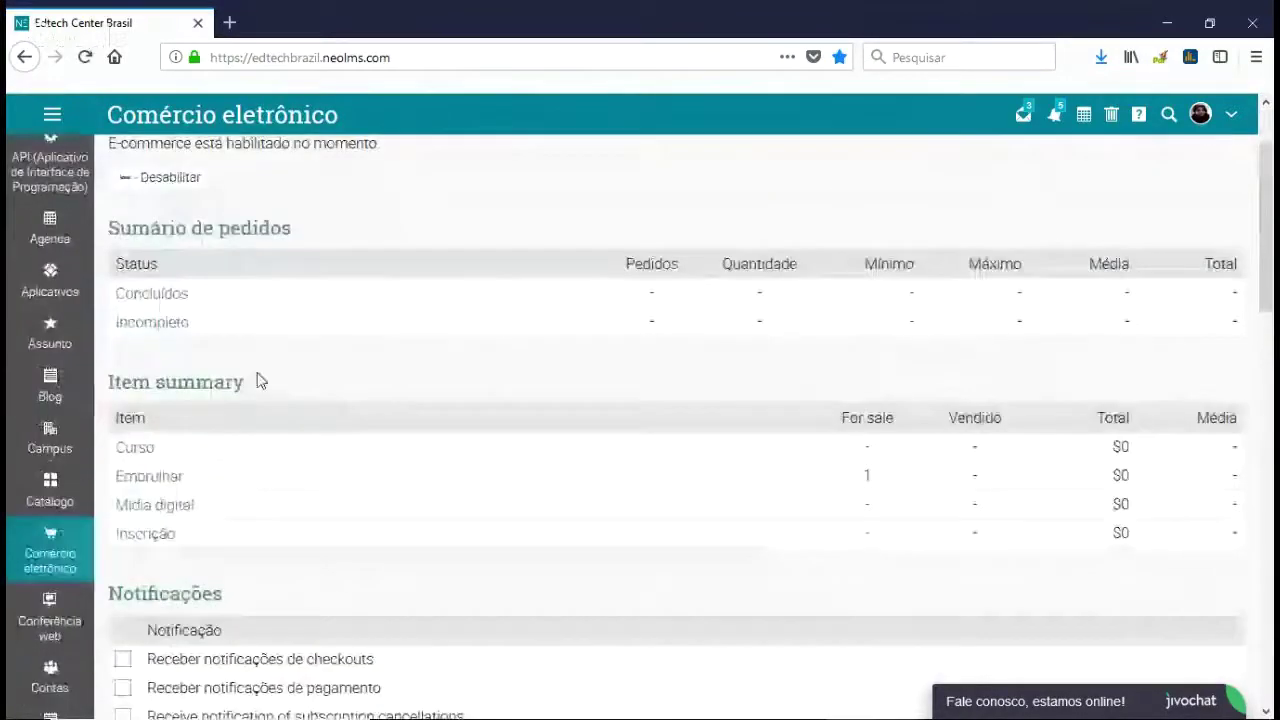
scroll(257, 380, "down", 1)
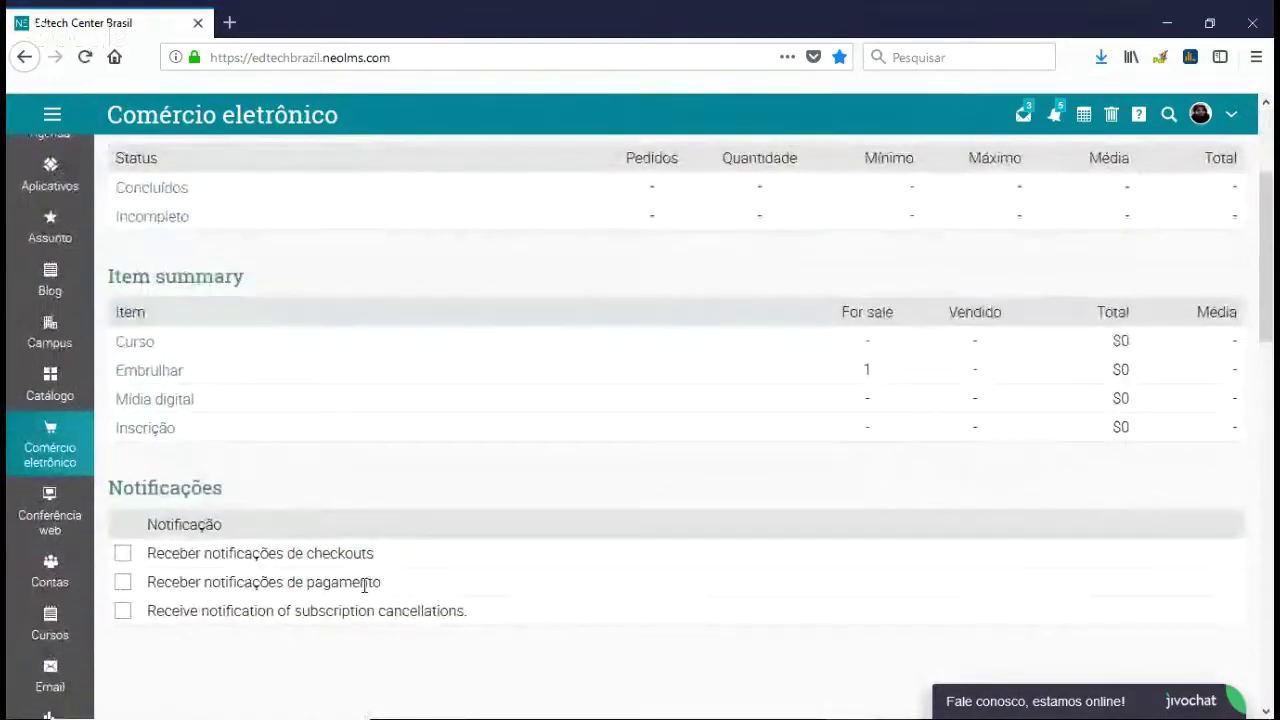
scroll(364, 585, "up", 3)
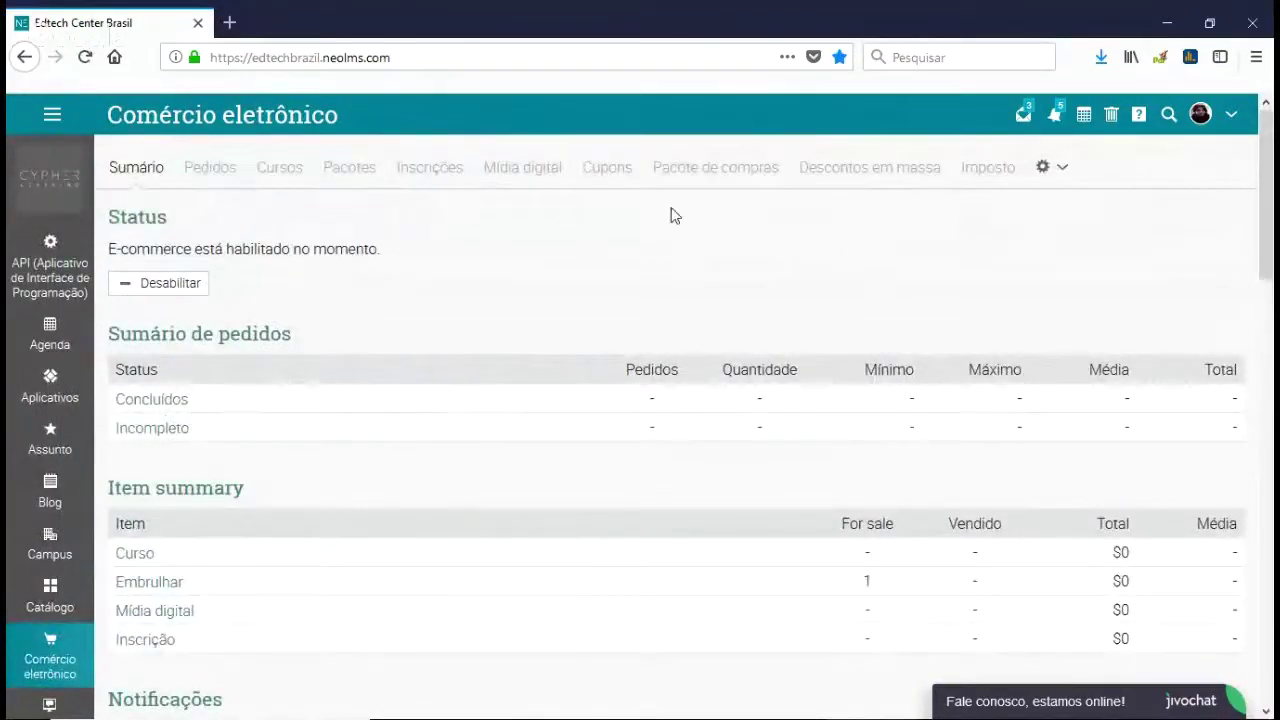
left_click(697, 186)
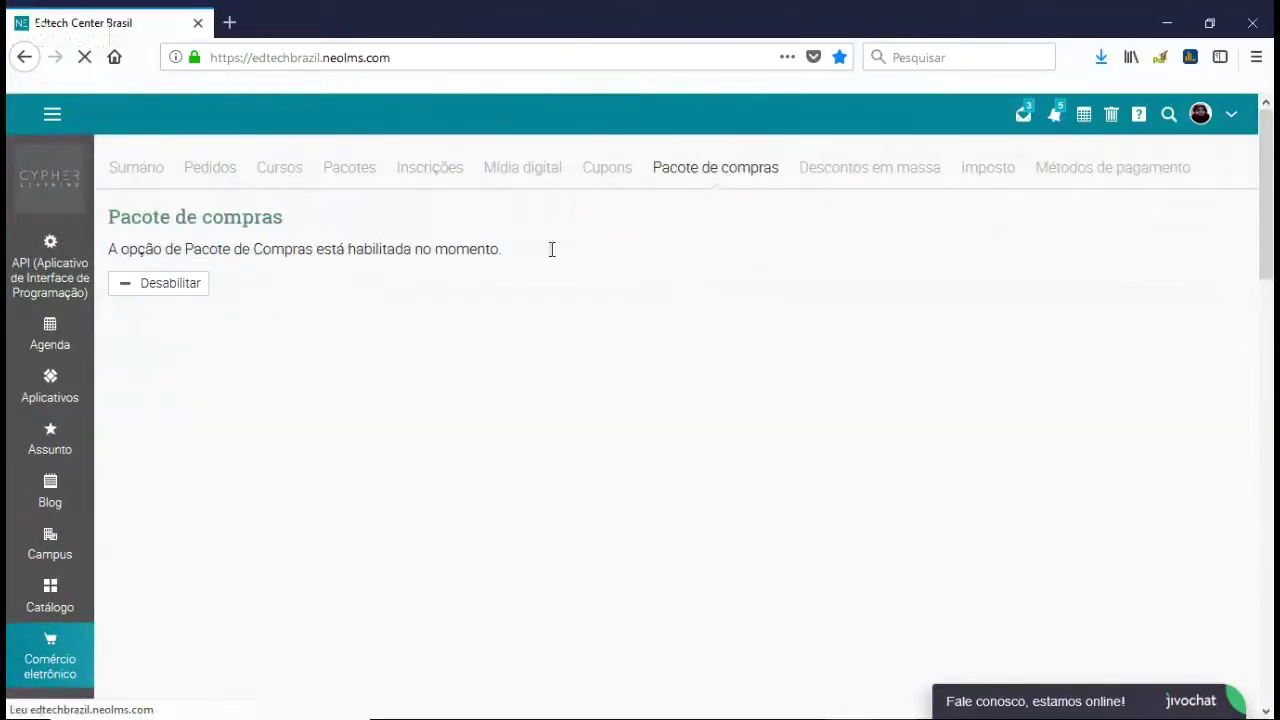
- Open the Comércio eletrônico settings of the course "Utilizando Inteligência Artificial em cursos online na plataforma NEO" and bring up the available purchase actions
left_click(52, 118)
left_click(52, 166)
scroll(386, 343, "down", 2)
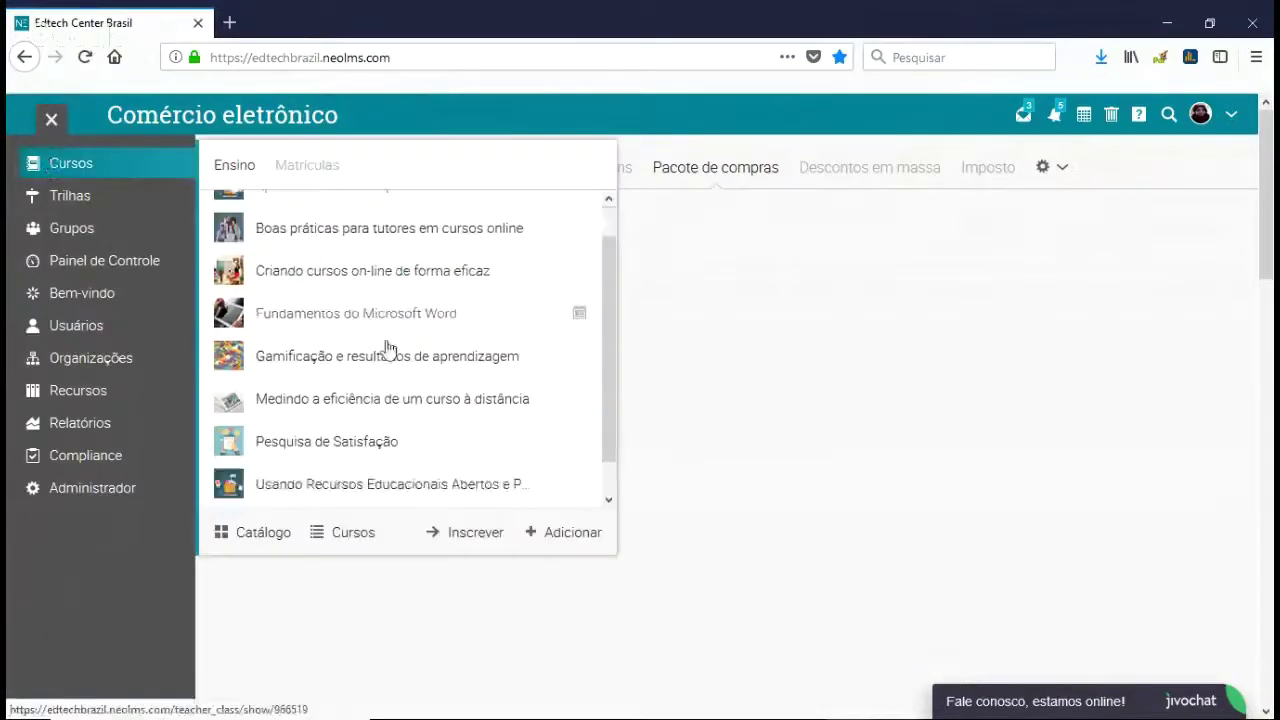
left_click(385, 494)
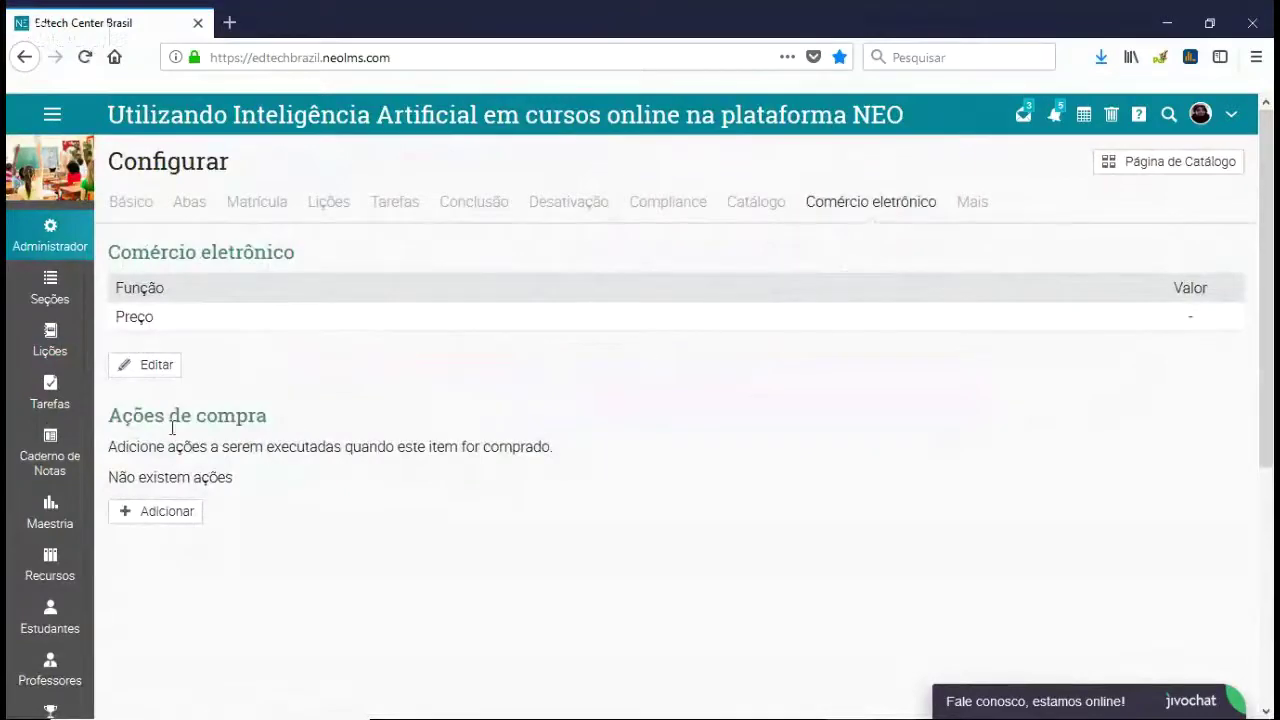
left_click(170, 516)
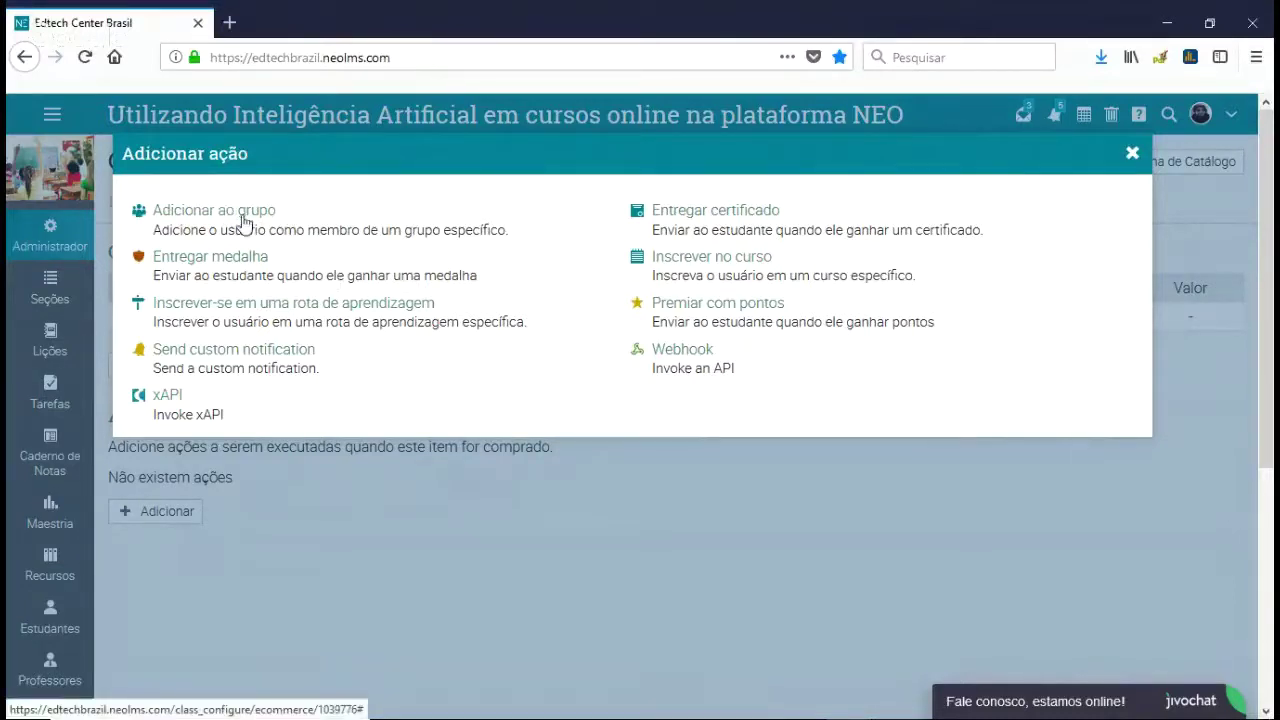
- Examine the "Send custom notification" purchase action's form, including its recipient and timing options, and close it without saving
left_click(254, 366)
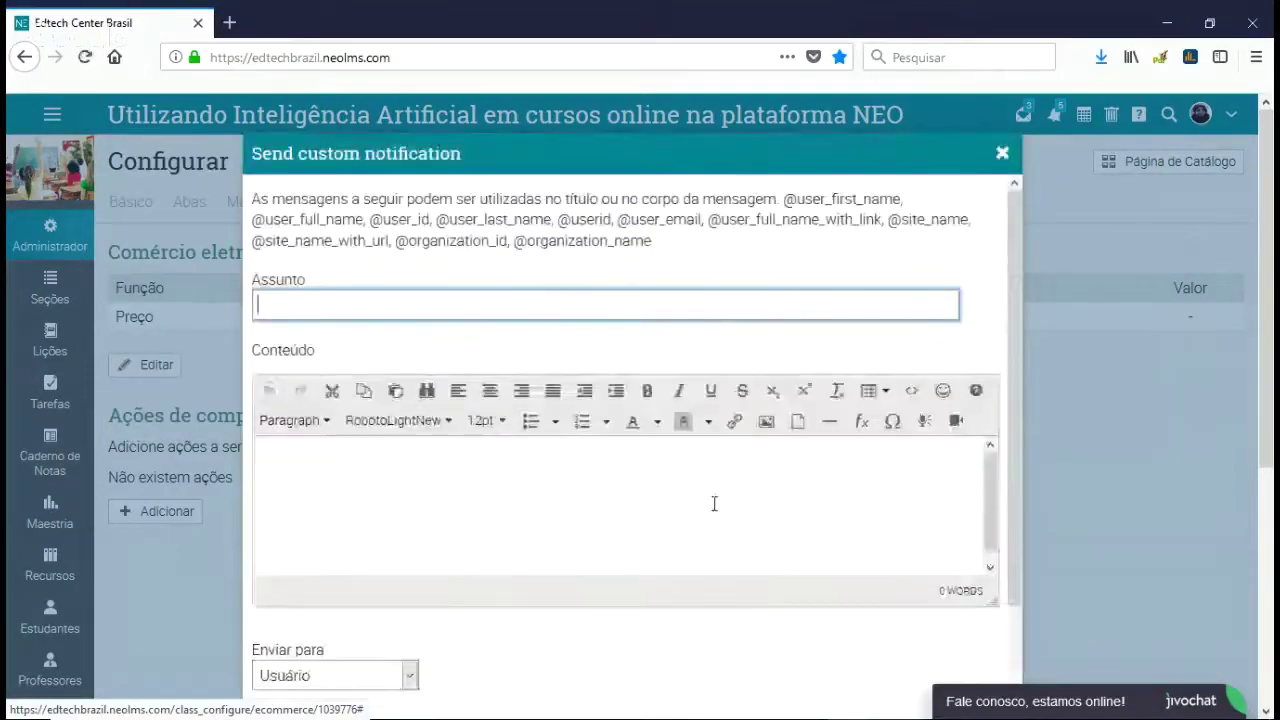
scroll(466, 434, "down", 2)
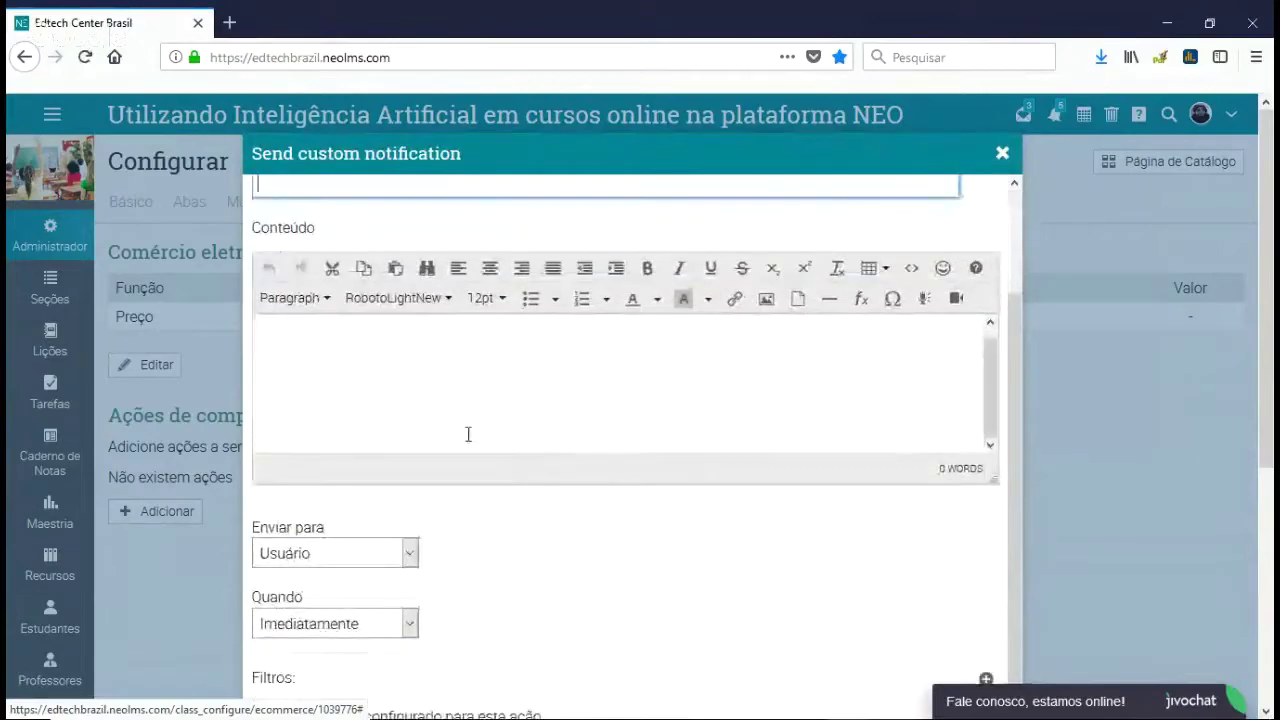
scroll(623, 483, "up", 2)
left_click(1003, 154)
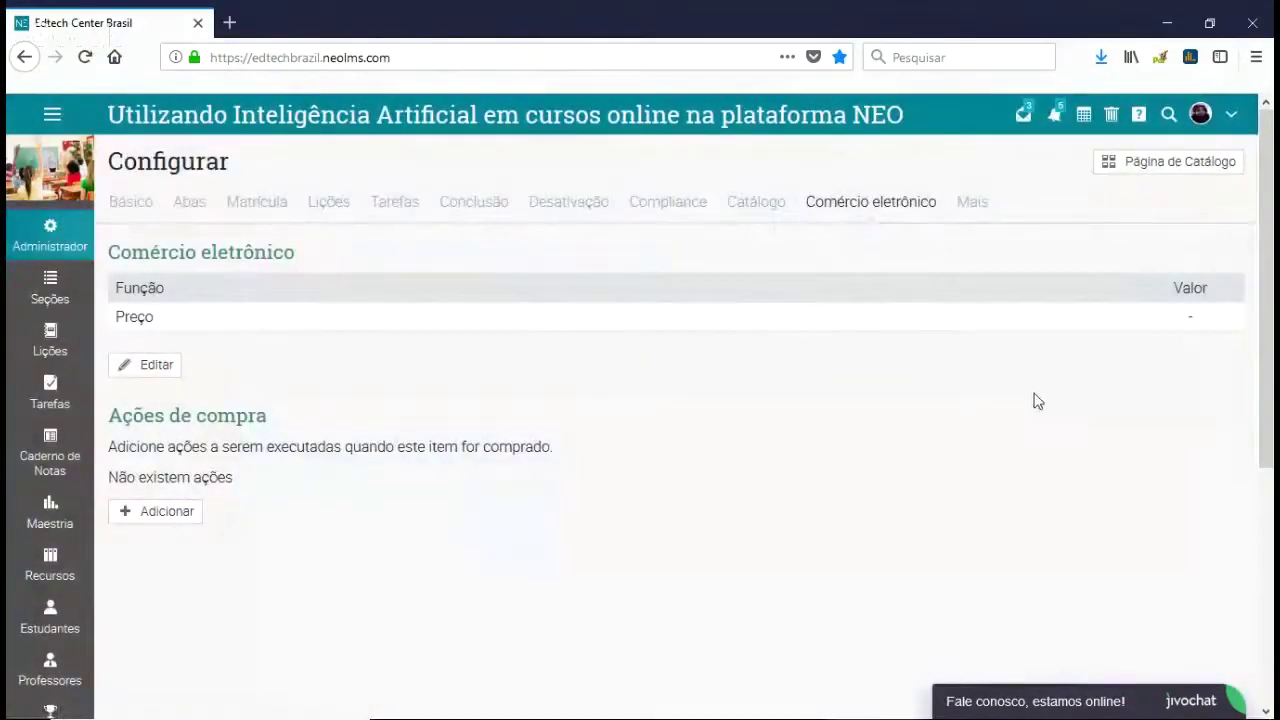
- Look through the course's Lições page, view the section "Inteligência artificial na plataforma NEO", and return to the lessons
left_click(55, 350)
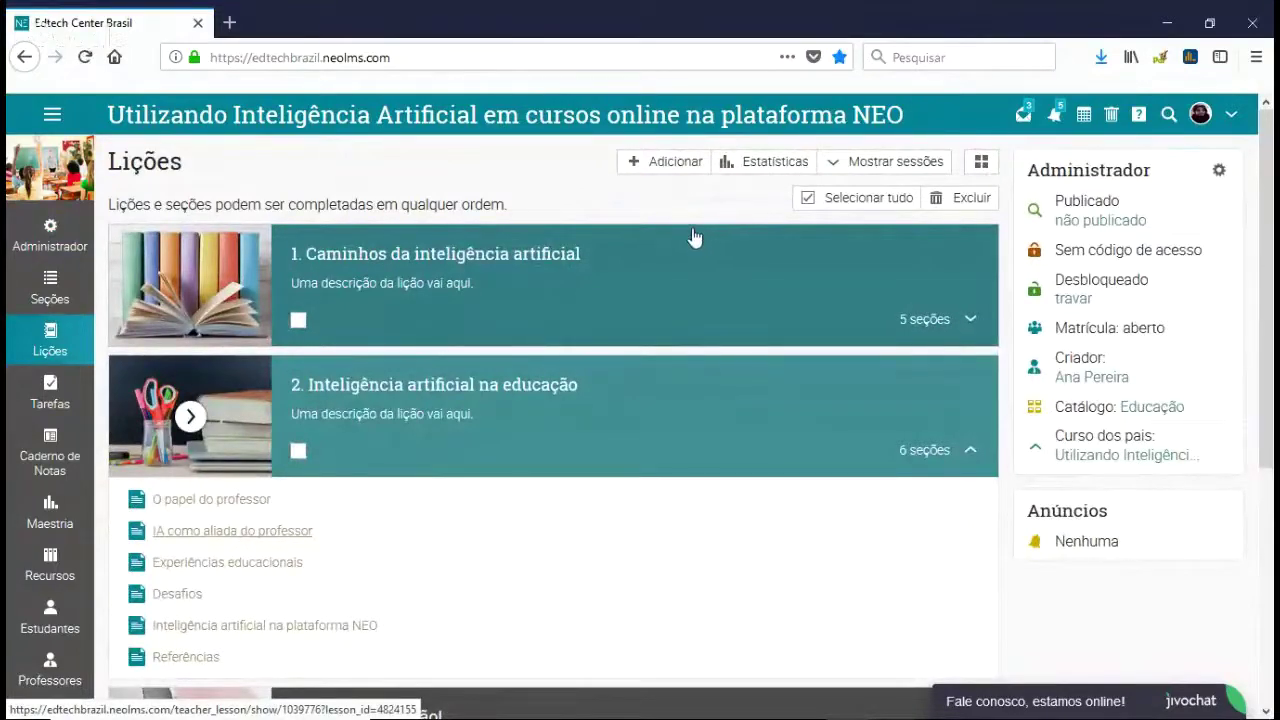
scroll(686, 190, "down", 2)
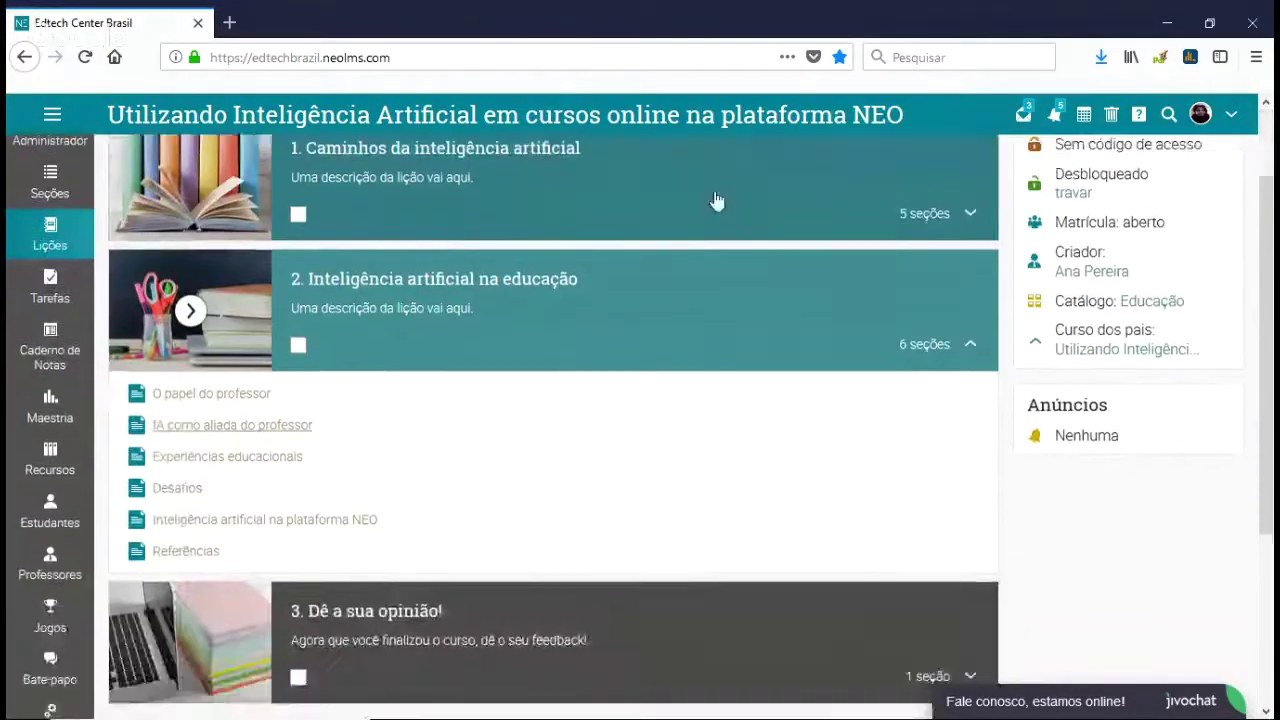
scroll(617, 394, "down", 4)
scroll(617, 400, "up", 6)
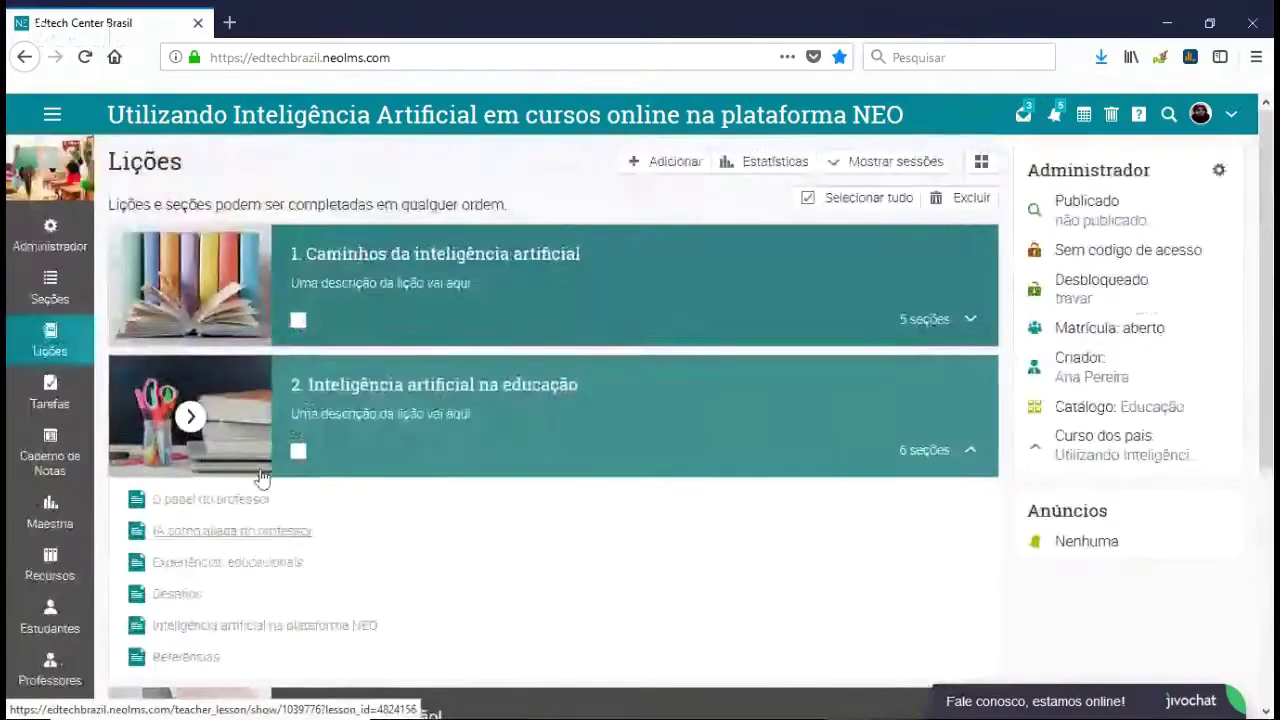
left_click(212, 627)
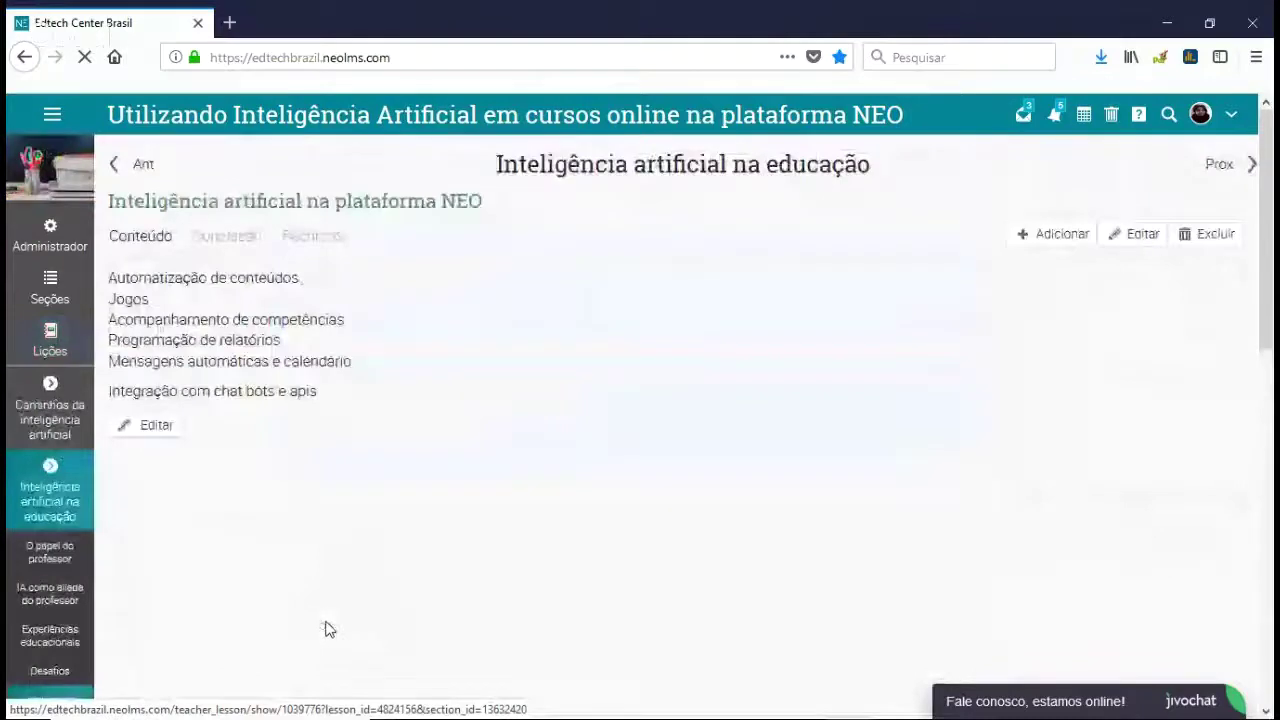
left_click(50, 345)
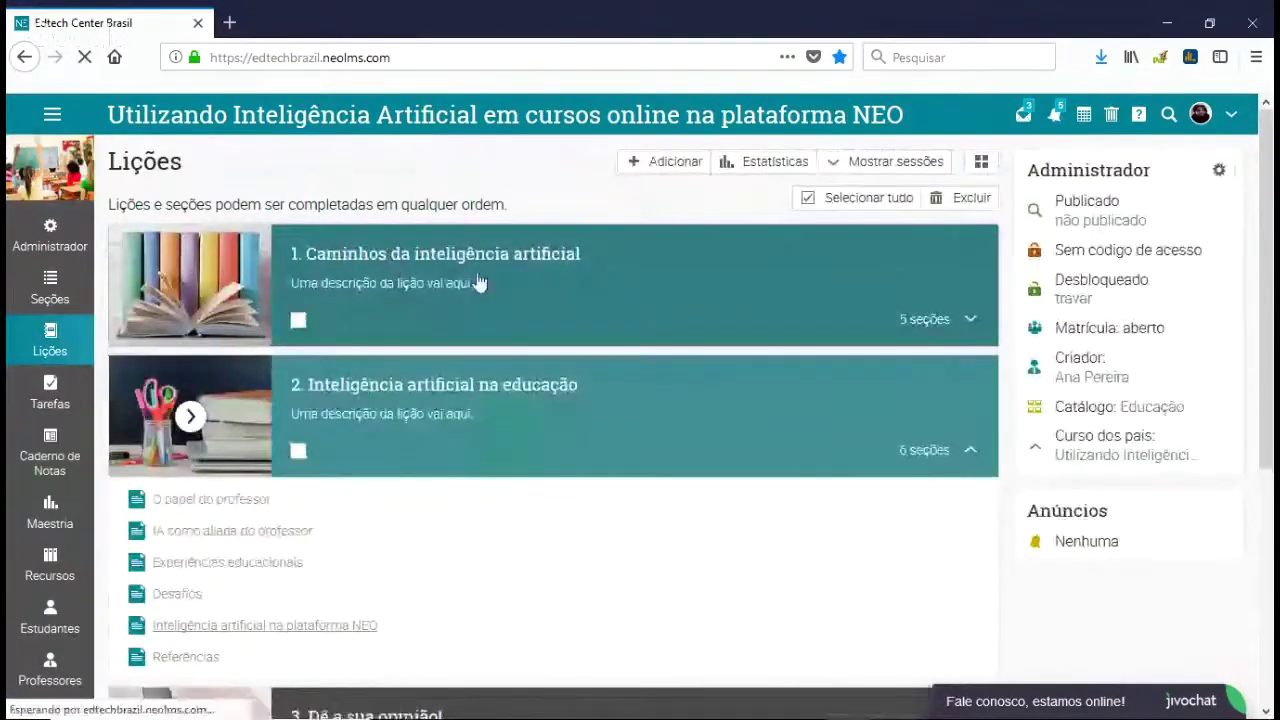
- Enable personalization for the lesson "Caminhos da inteligência artificial" and view the user selection for its Show list without adding anyone
left_click(557, 300)
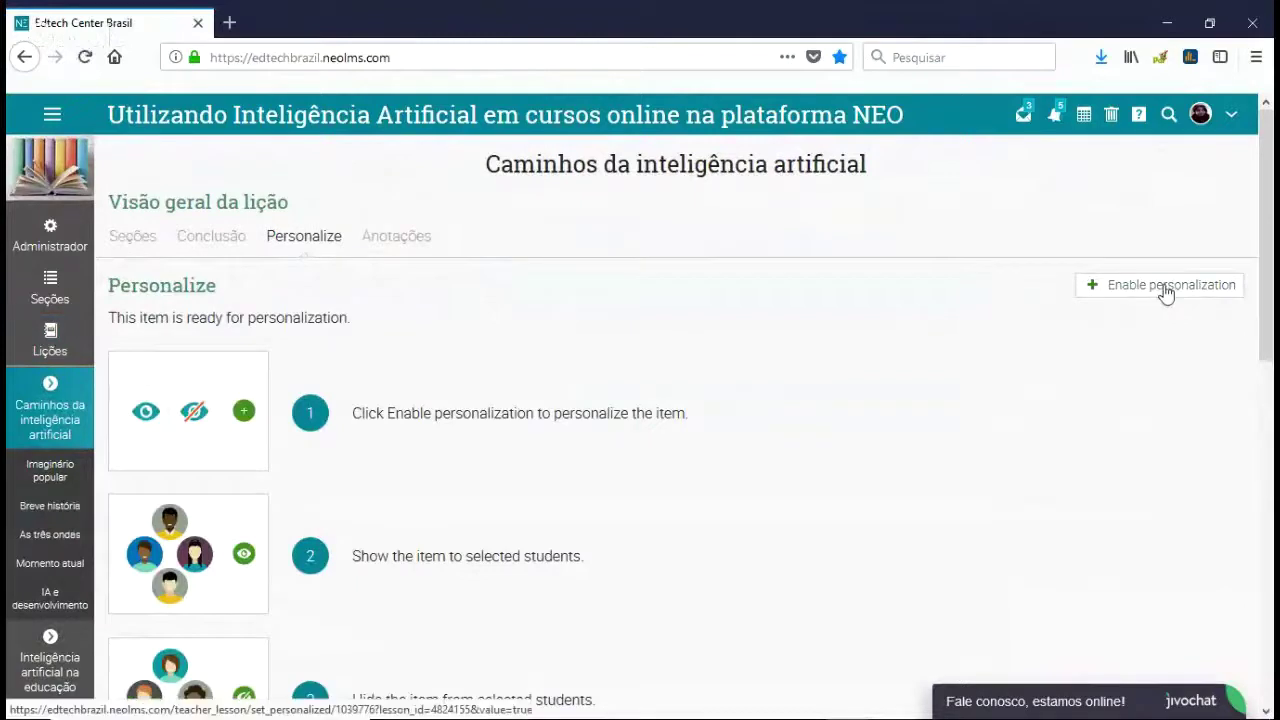
left_click(1100, 294)
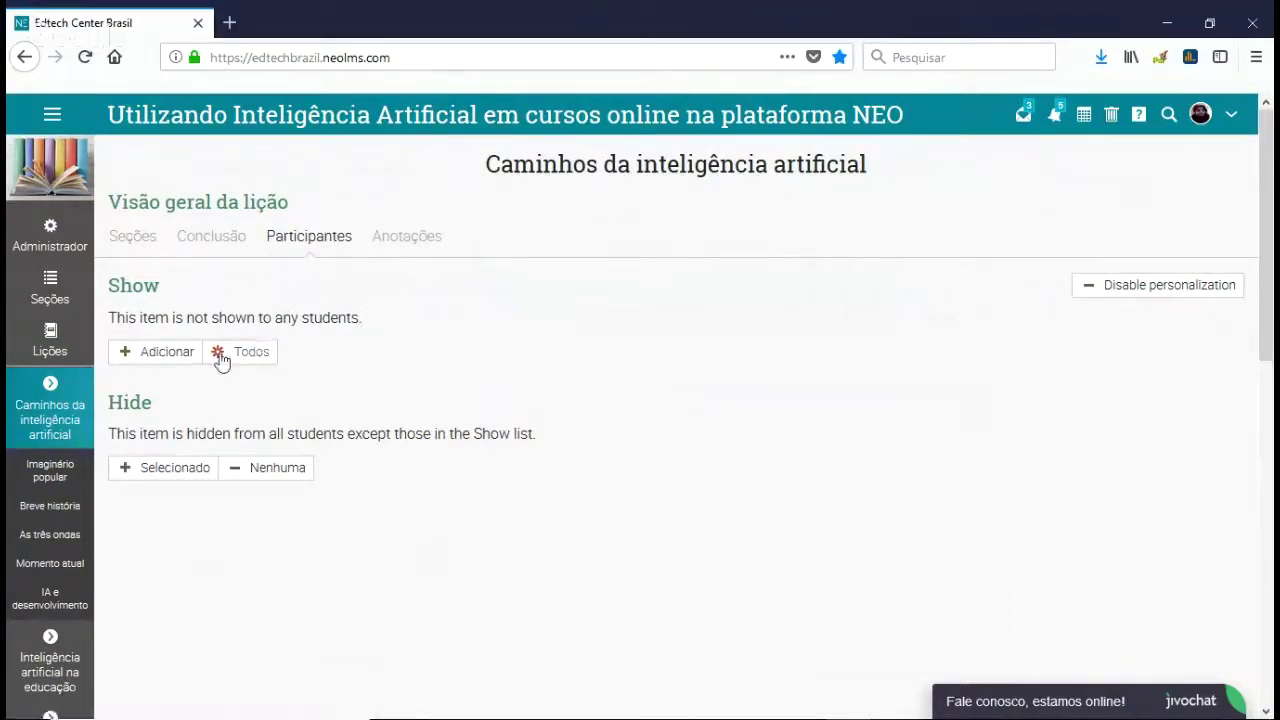
left_click(163, 358)
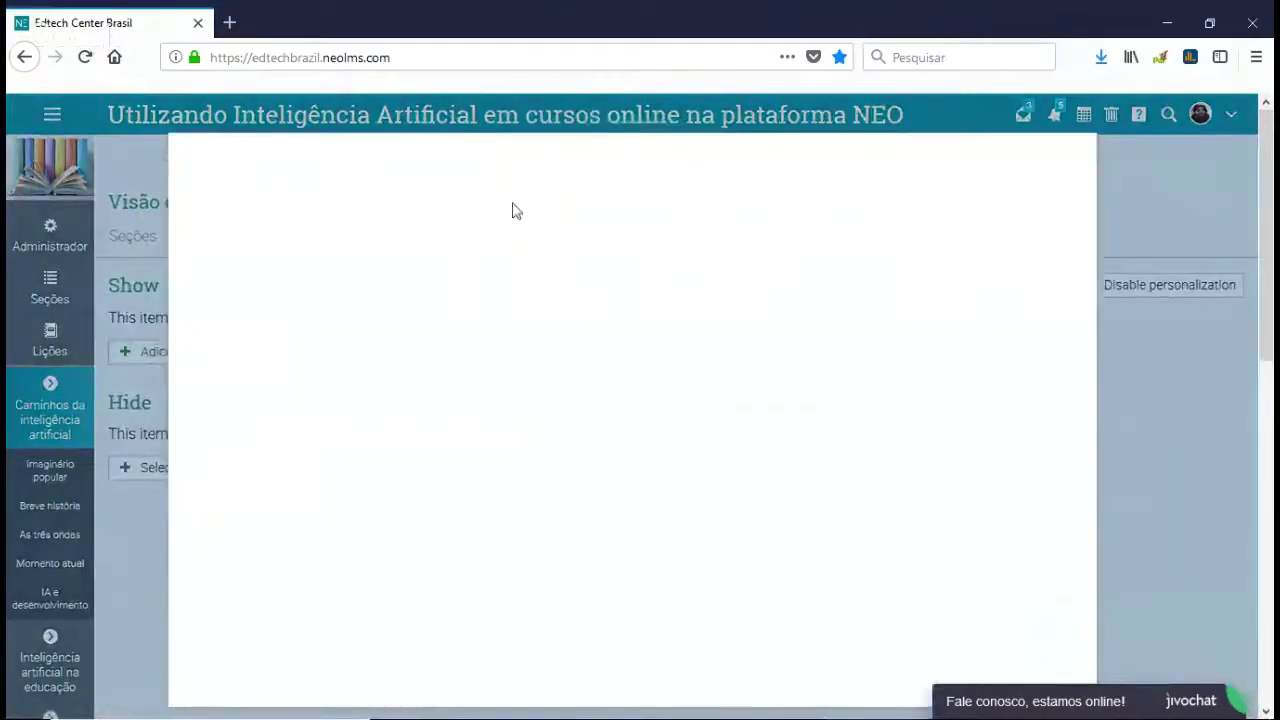
left_click(493, 205)
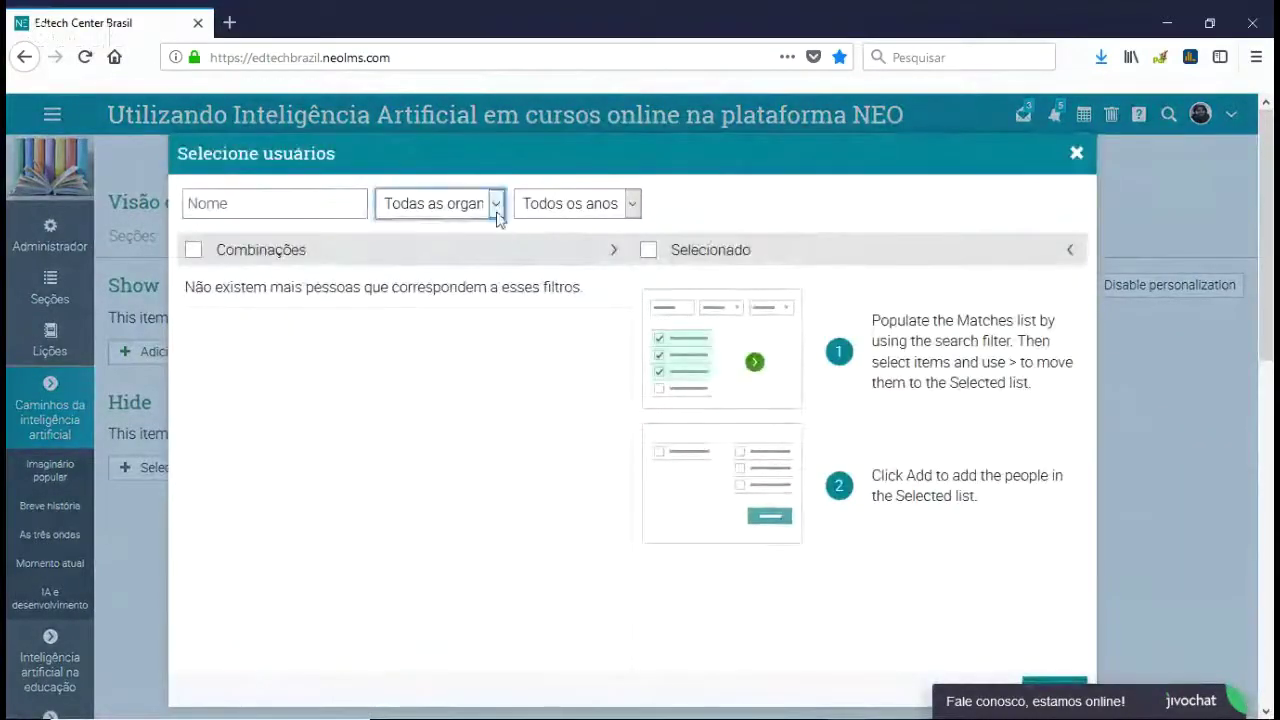
left_click(435, 224)
left_click(1076, 153)
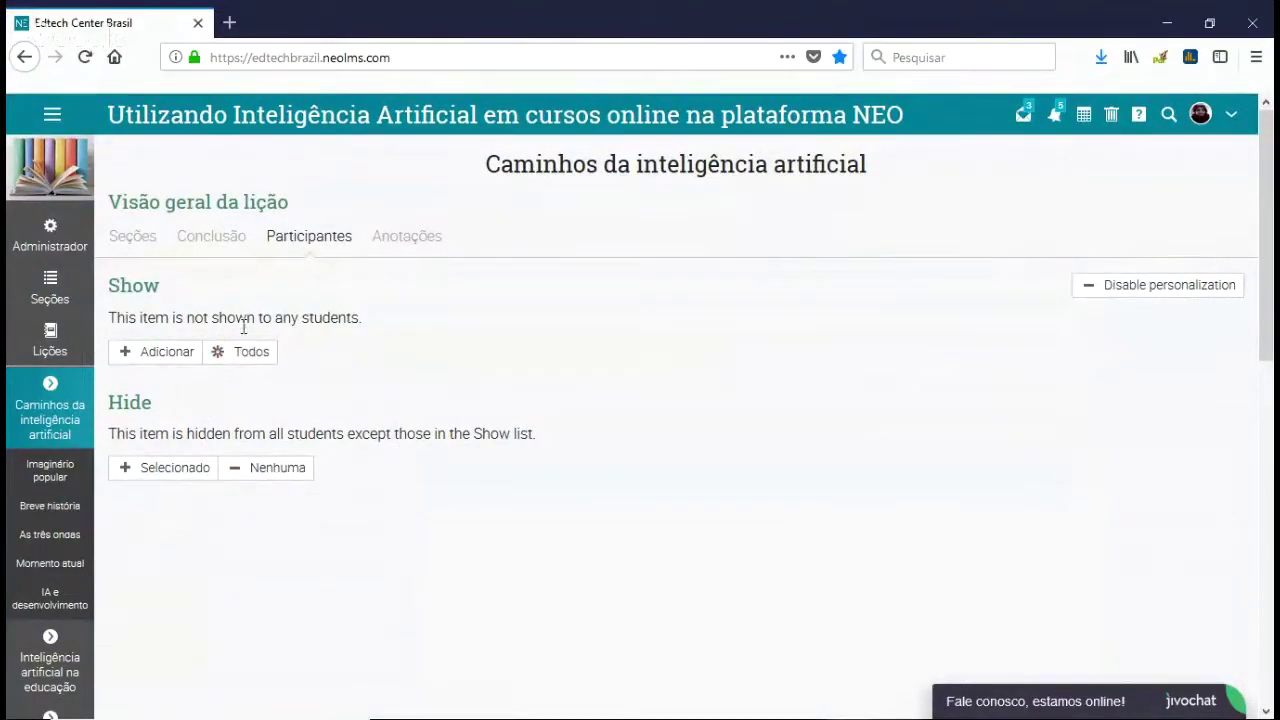
- Show the lesson to all students, and look at the Hide list's user selection filtered by Organização 2 without adding anyone
left_click(249, 362)
left_click(785, 305)
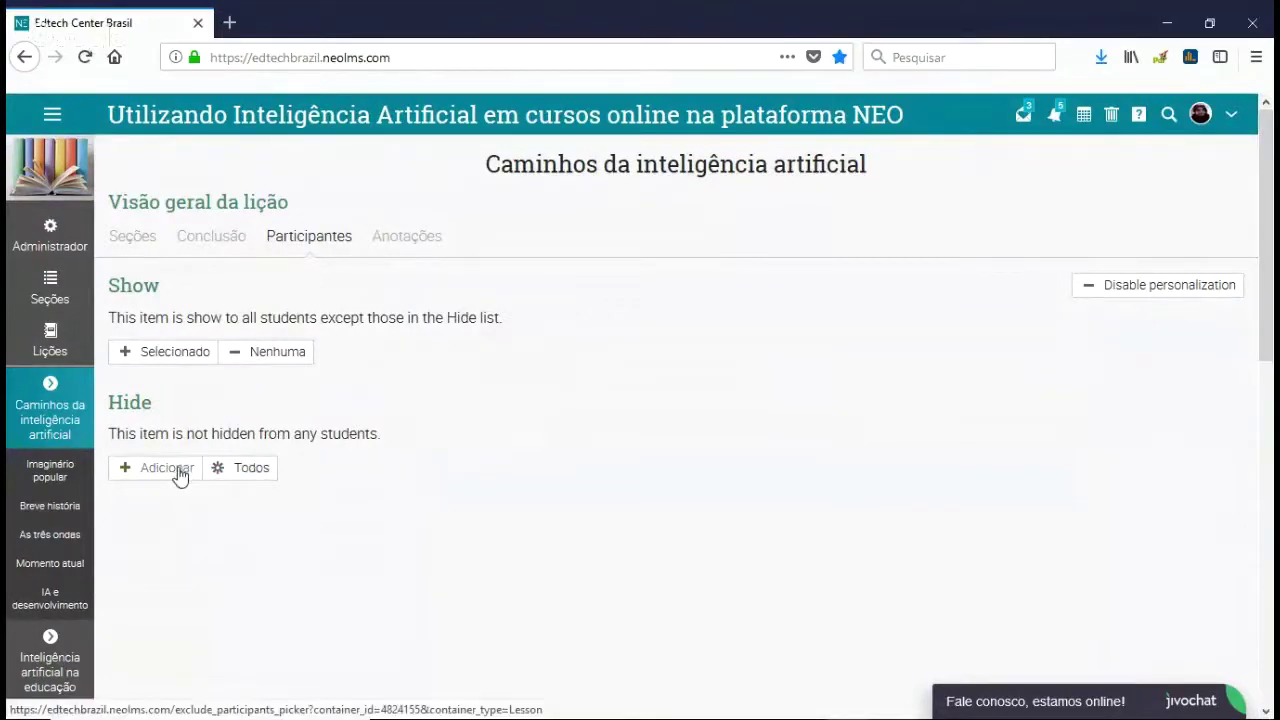
left_click(178, 470)
left_click(300, 207)
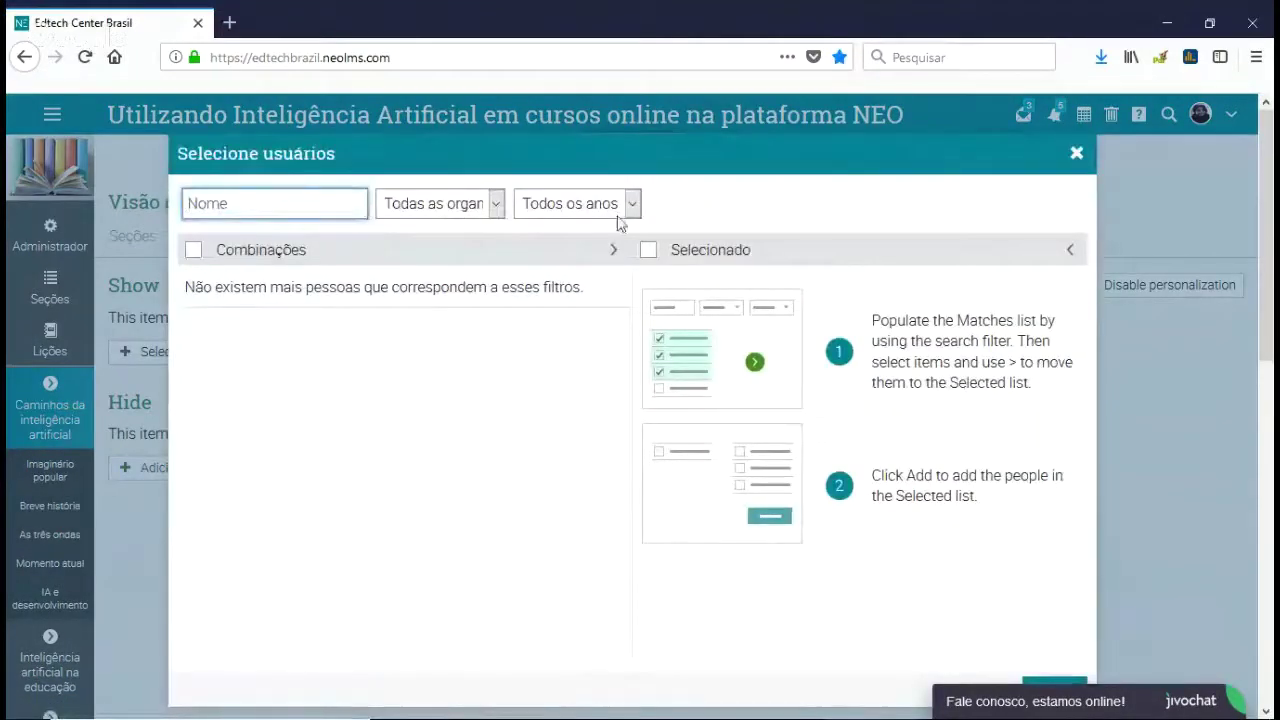
left_click(496, 205)
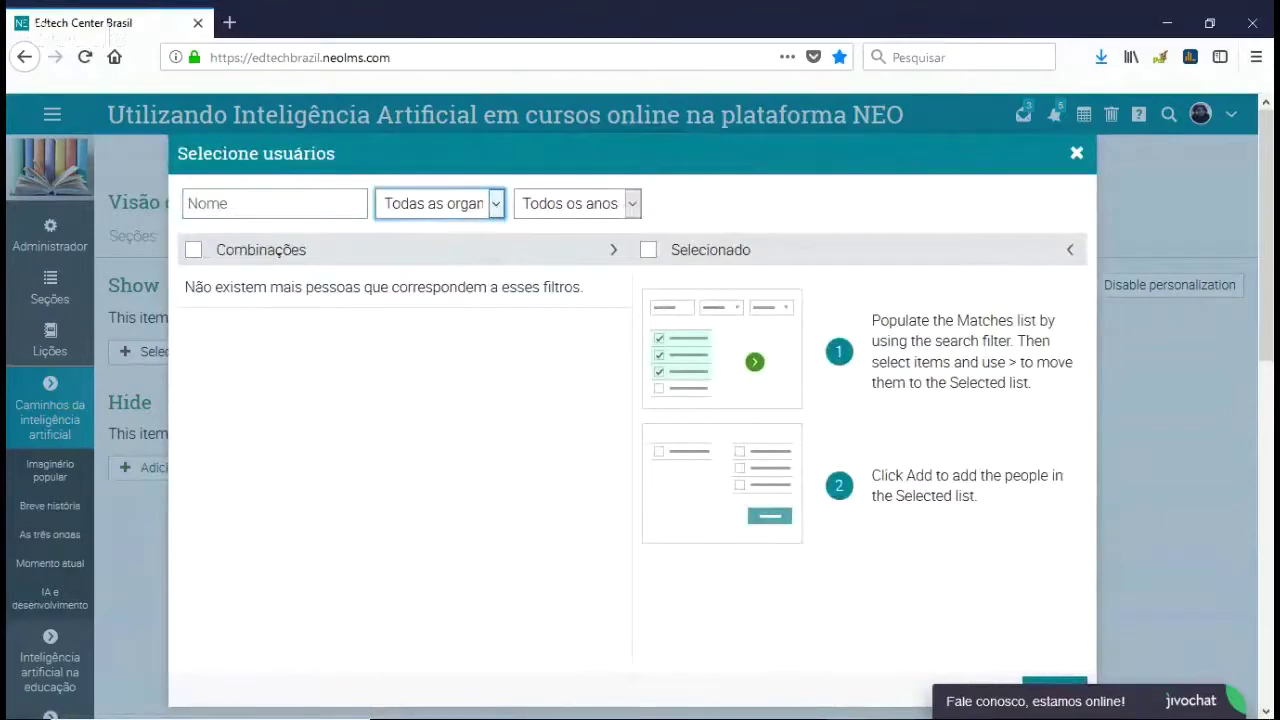
left_click(441, 363)
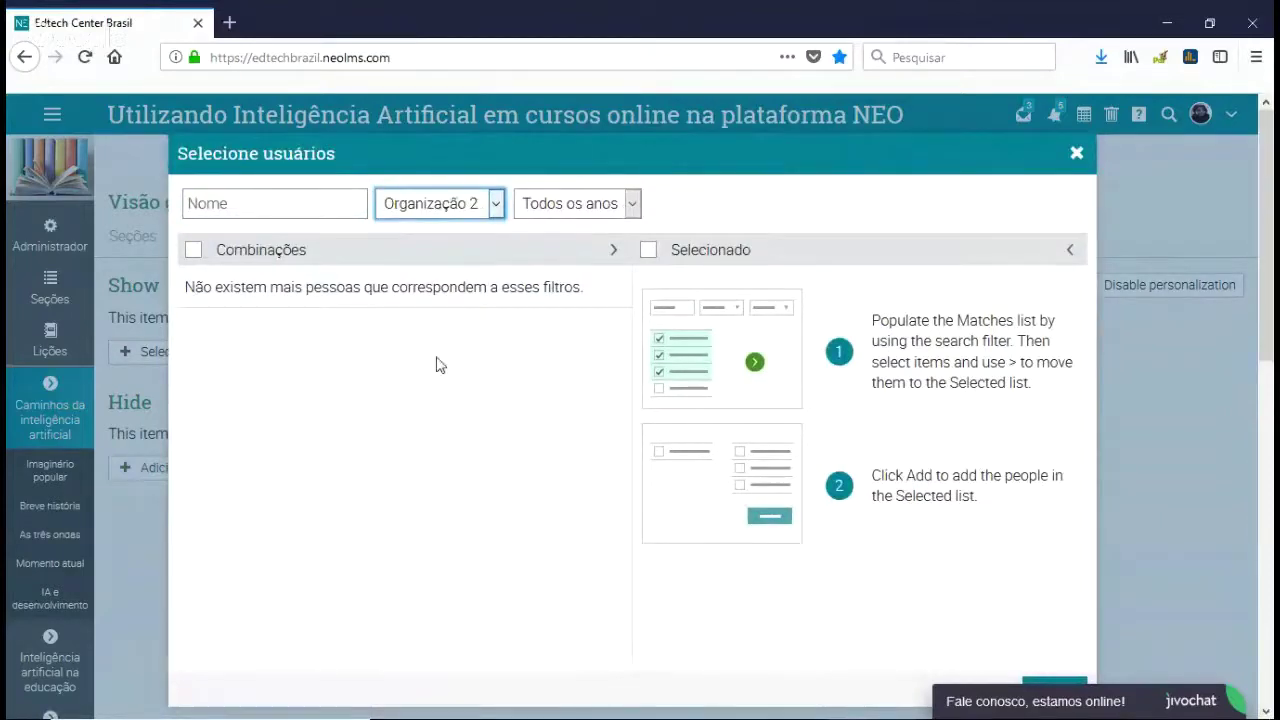
left_click(1078, 156)
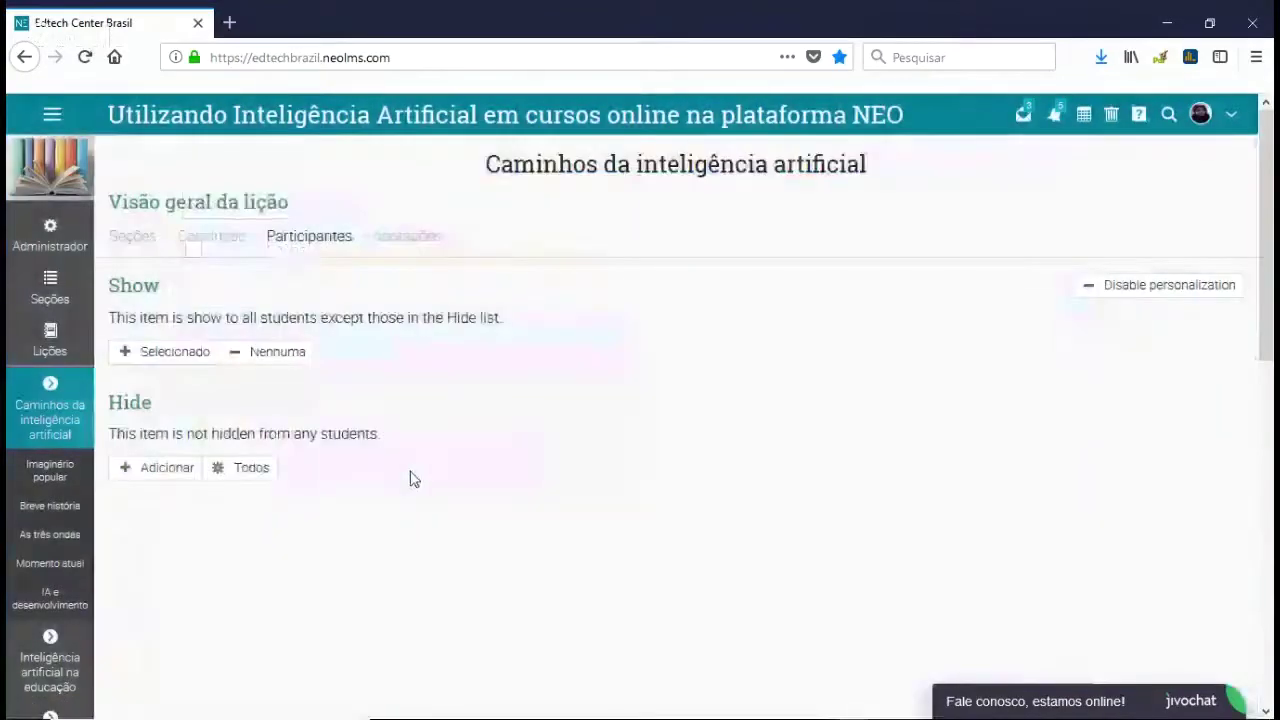
- Add a completion action that immediately locks the lesson "Caminhos da inteligência artificial", and remove that action again
left_click(137, 242)
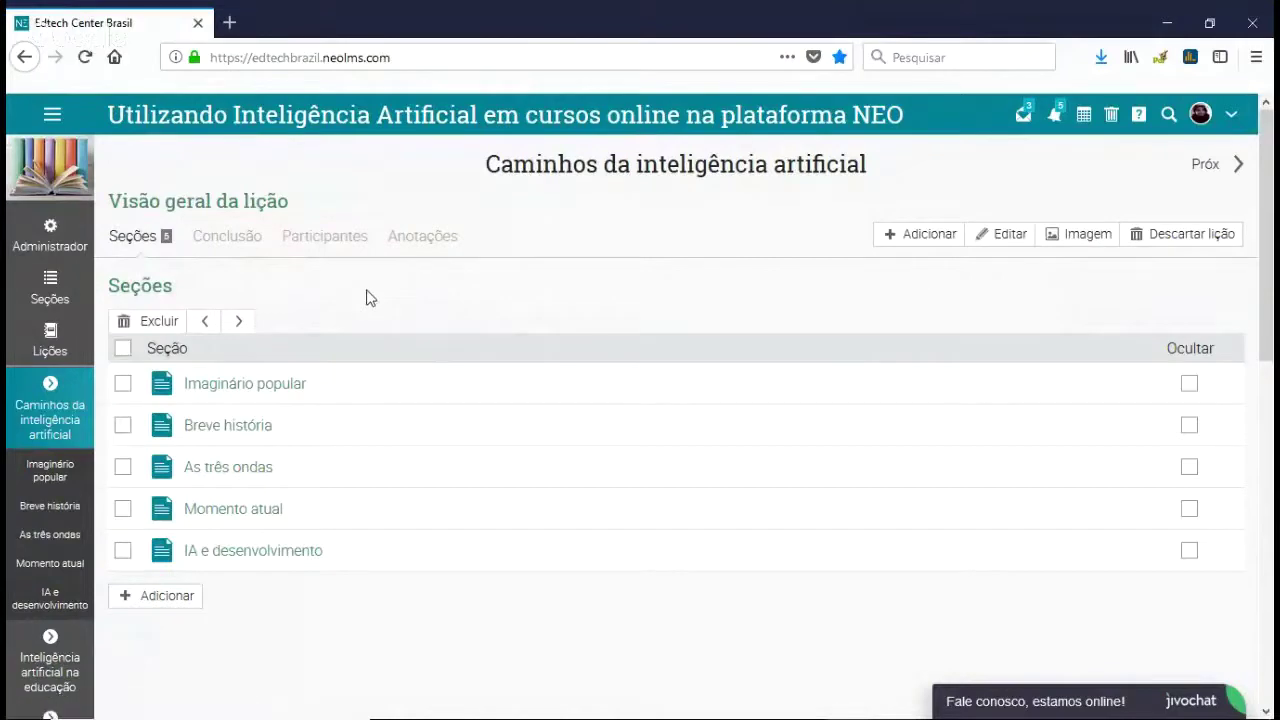
left_click(254, 237)
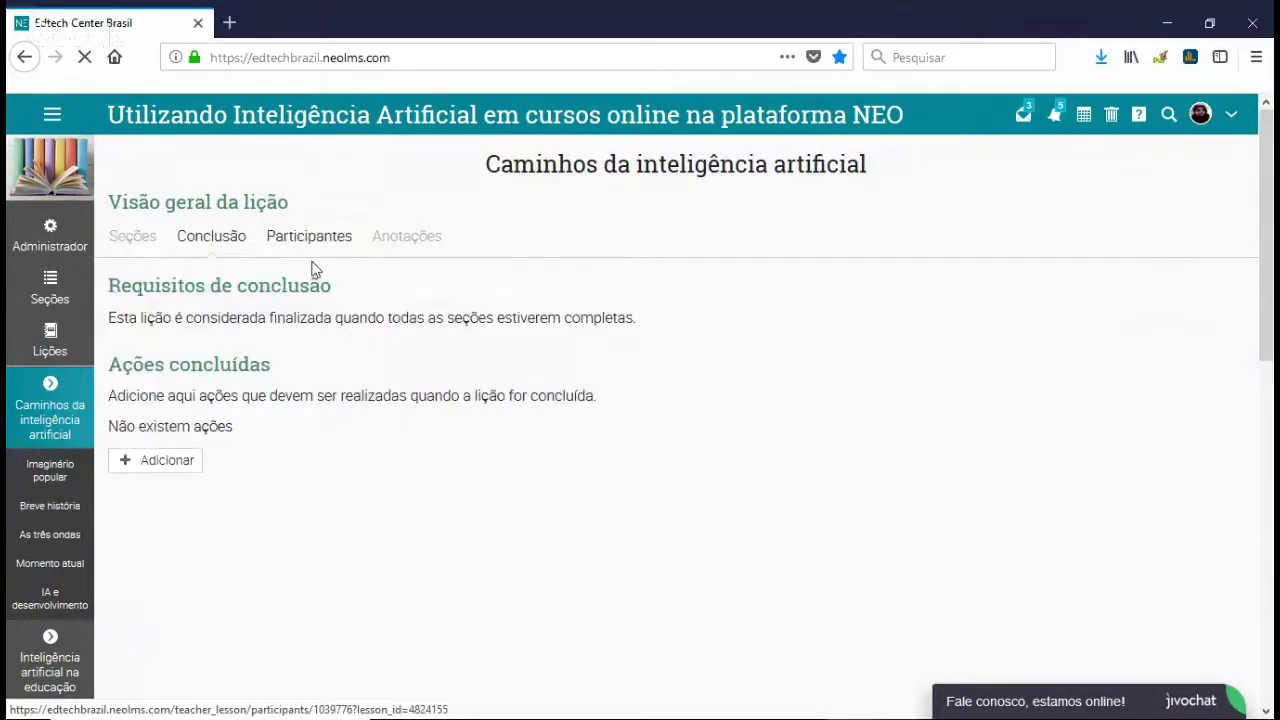
left_click(171, 461)
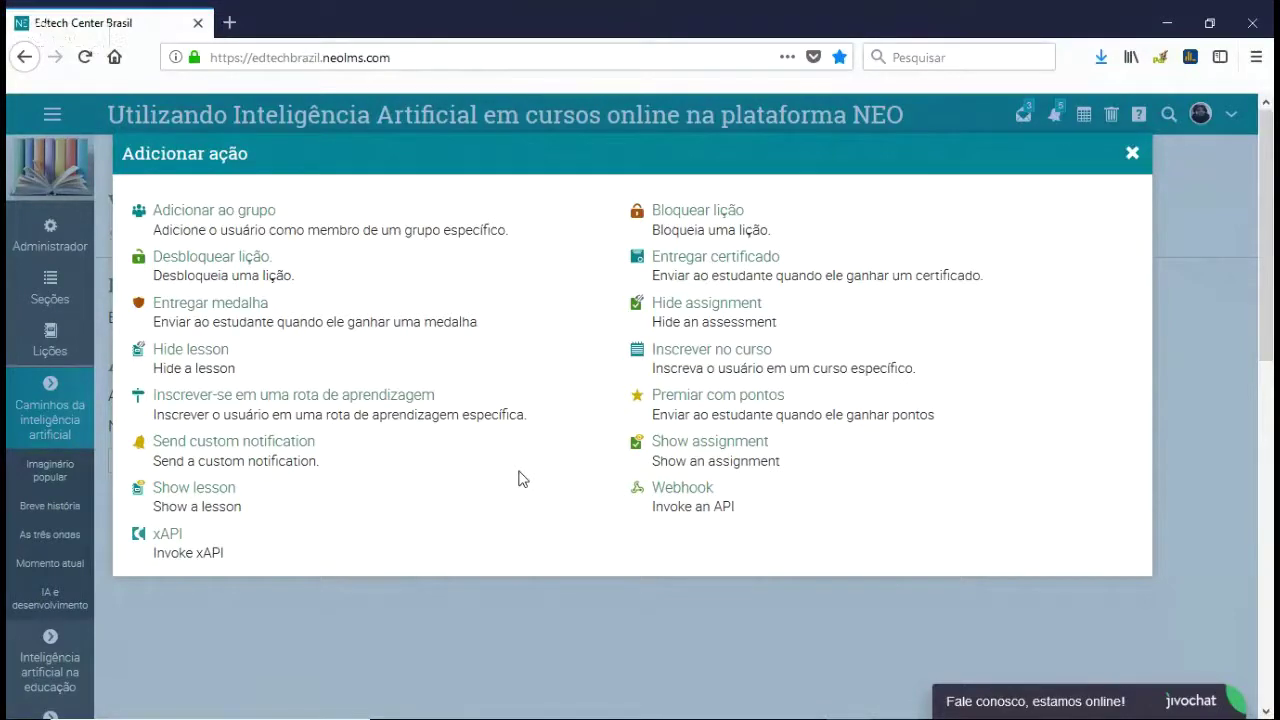
left_click(703, 210)
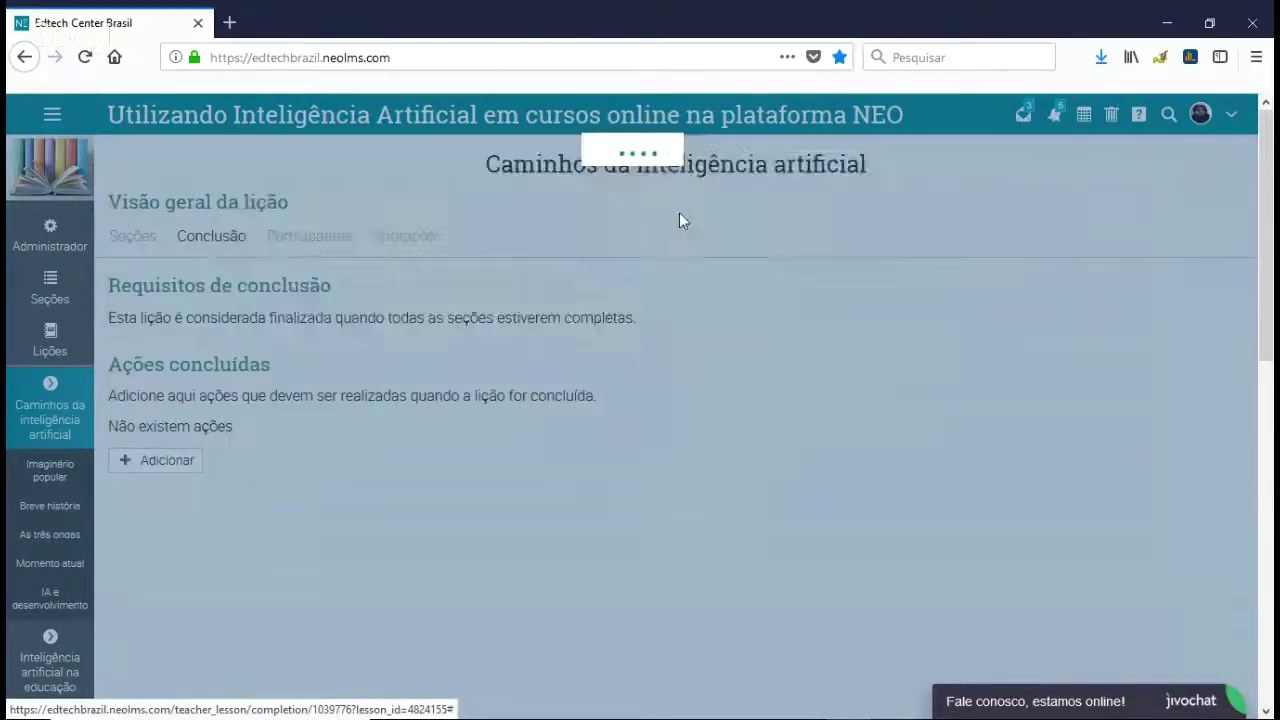
left_click(529, 204)
left_click(531, 250)
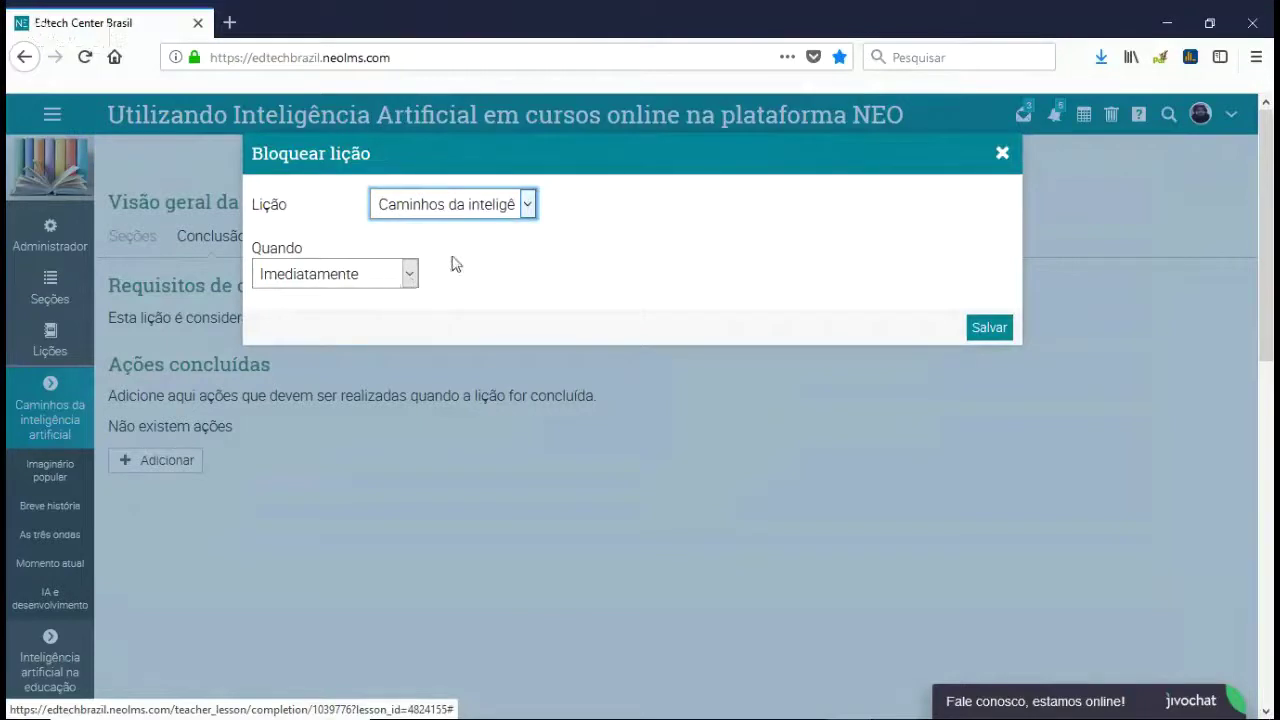
left_click(971, 332)
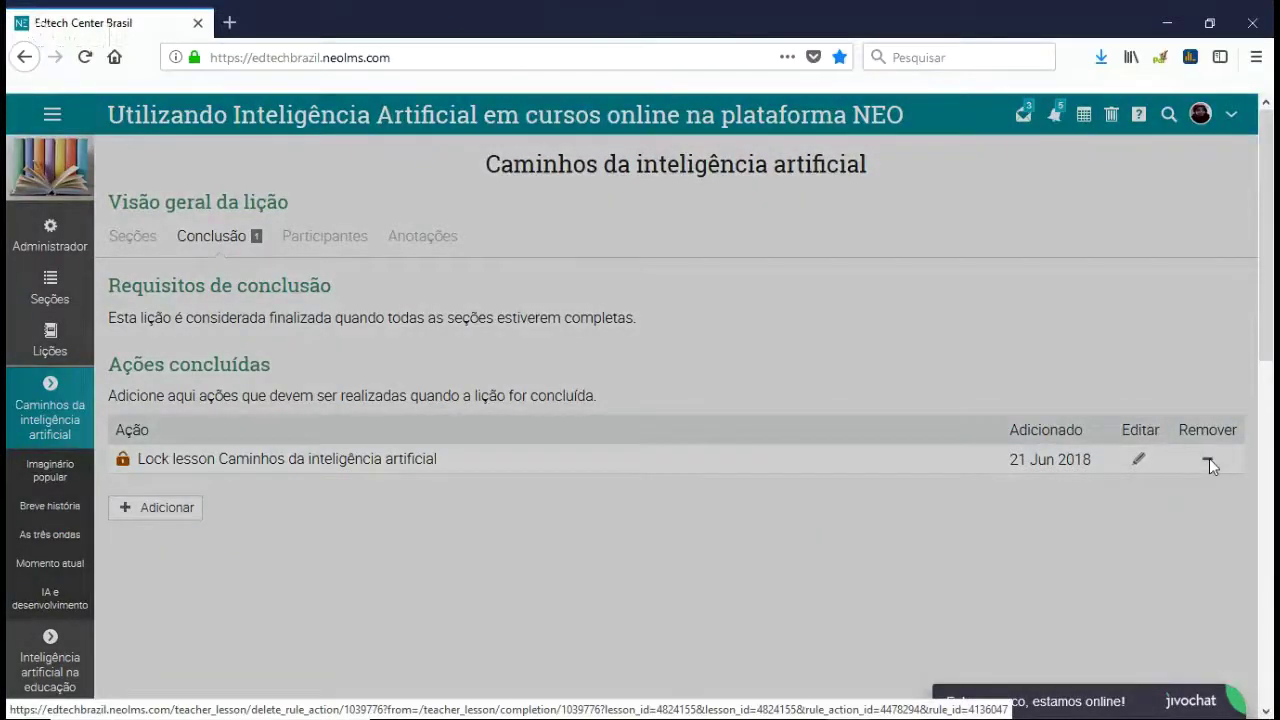
left_click(1209, 461)
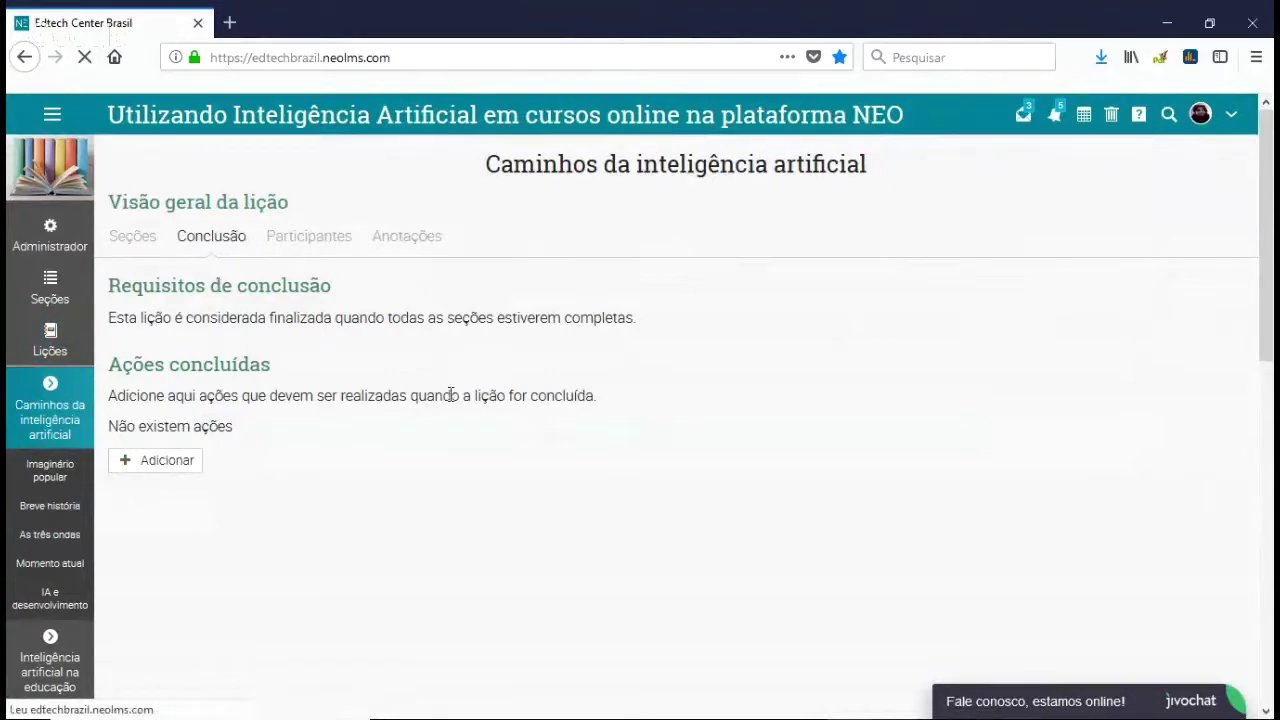
- Open the lesson "Inteligência artificial na educação" and start a new Questionário section titled "Questionário 1"
scroll(502, 390, "down", 1)
scroll(502, 390, "up", 1)
scroll(500, 389, "down", 2)
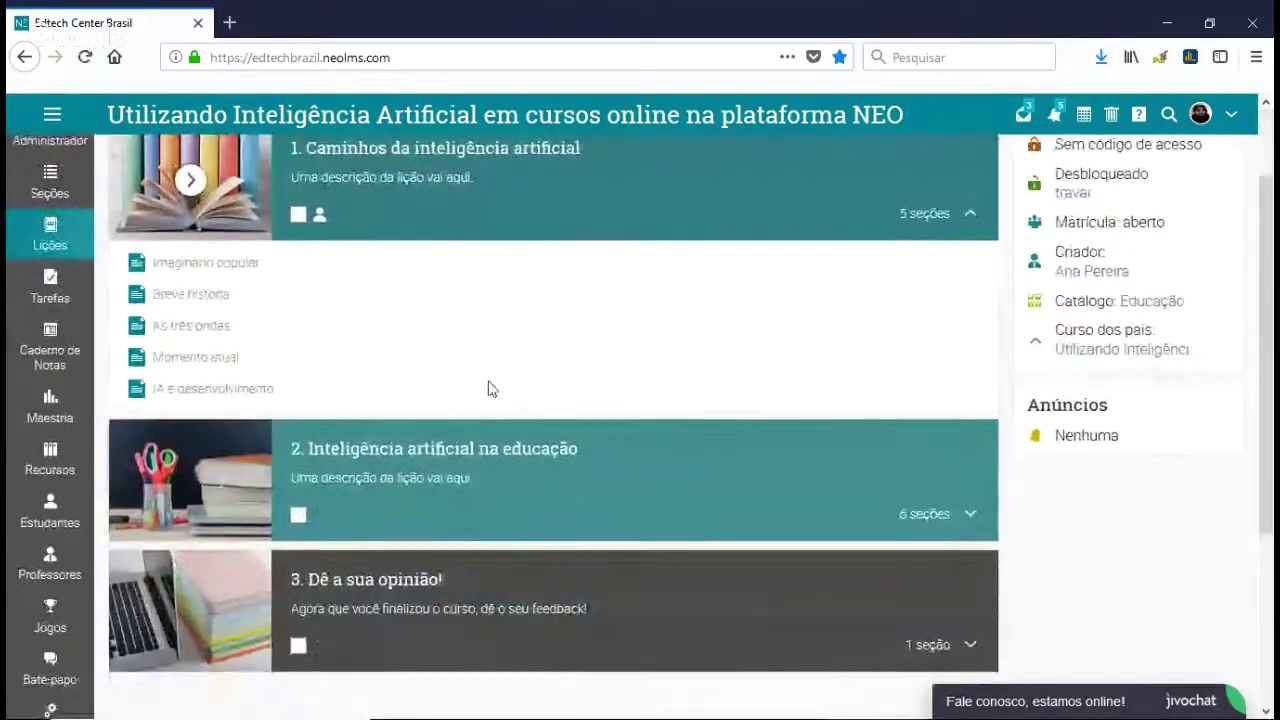
scroll(489, 389, "up", 2)
scroll(429, 600, "down", 2)
left_click(478, 455)
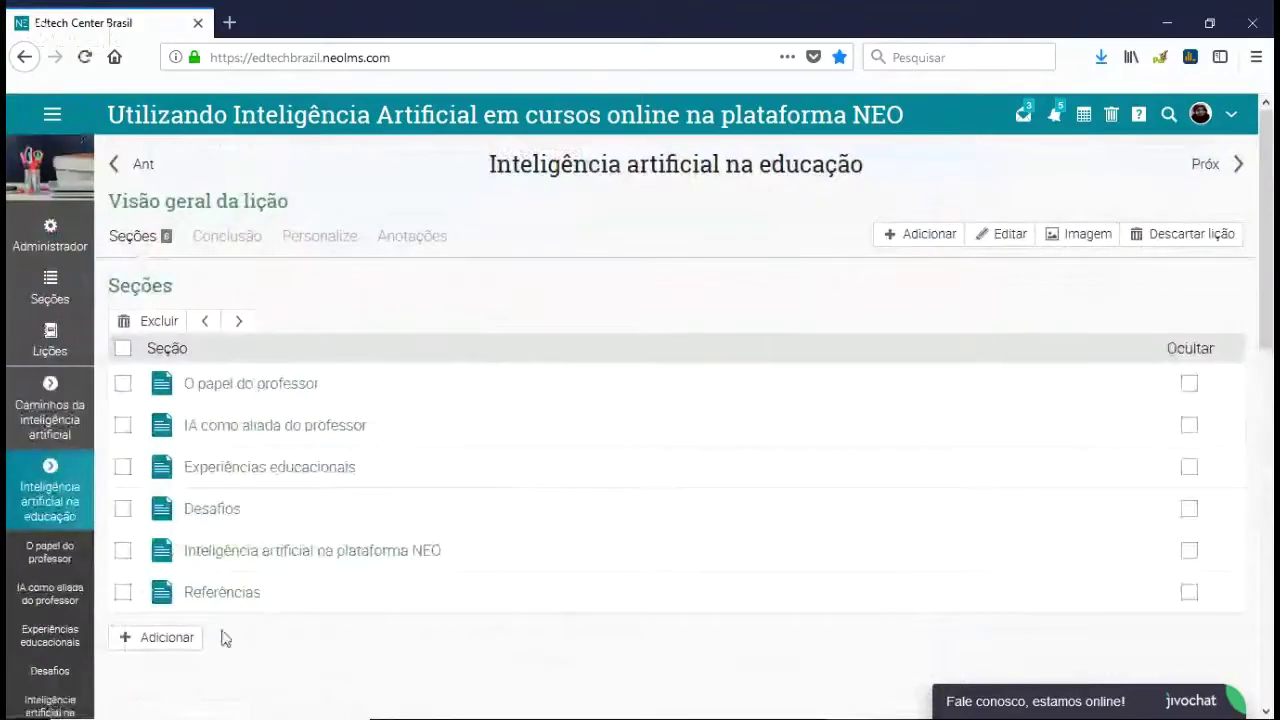
left_click(186, 641)
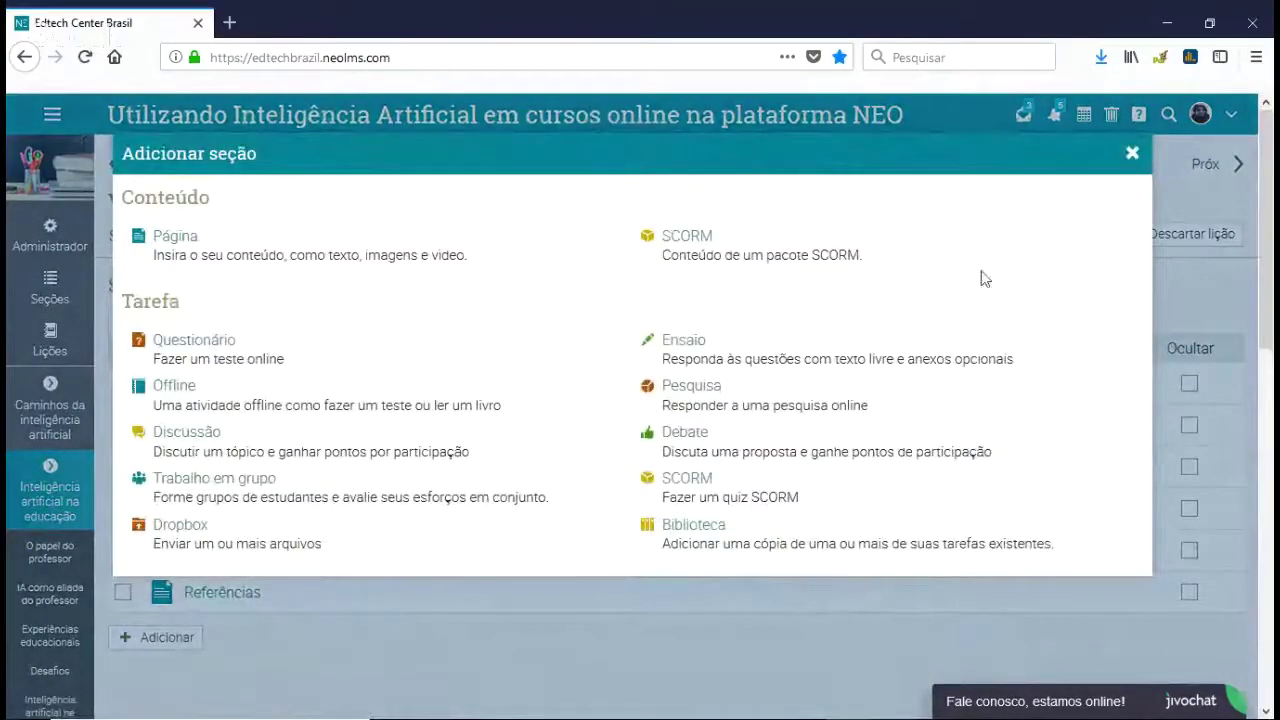
left_click(196, 340)
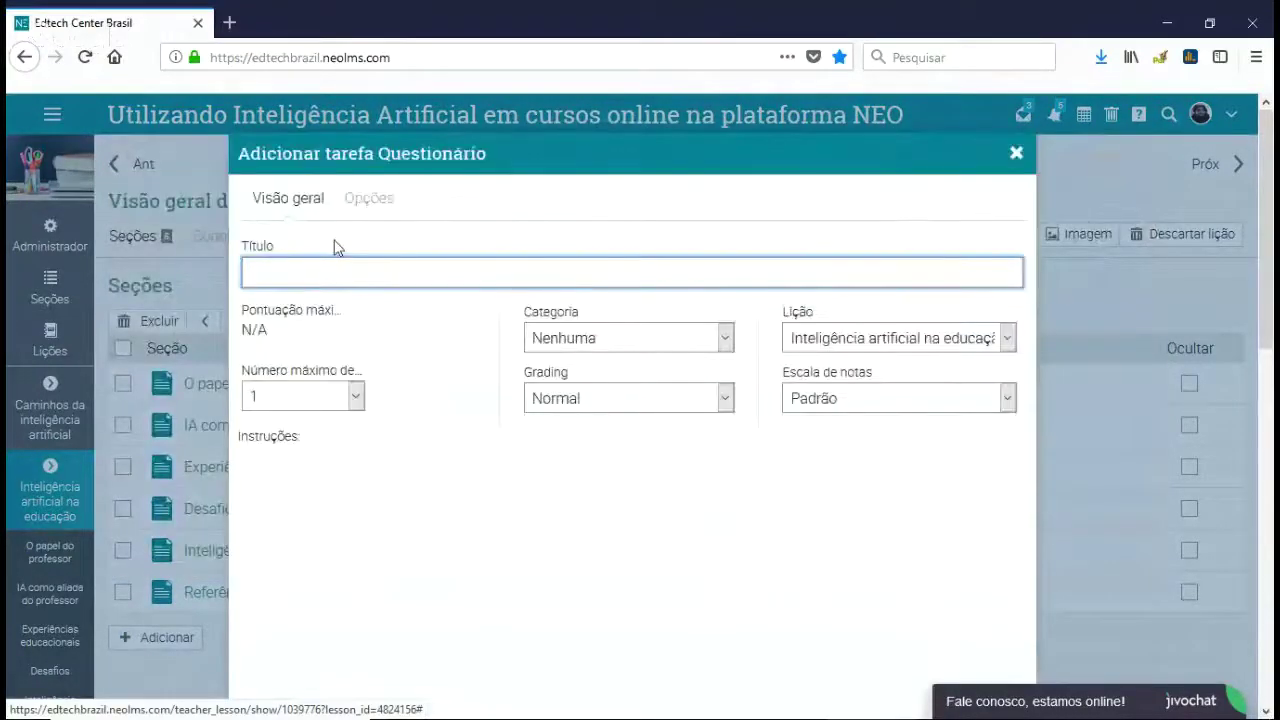
type("Questionário 1")
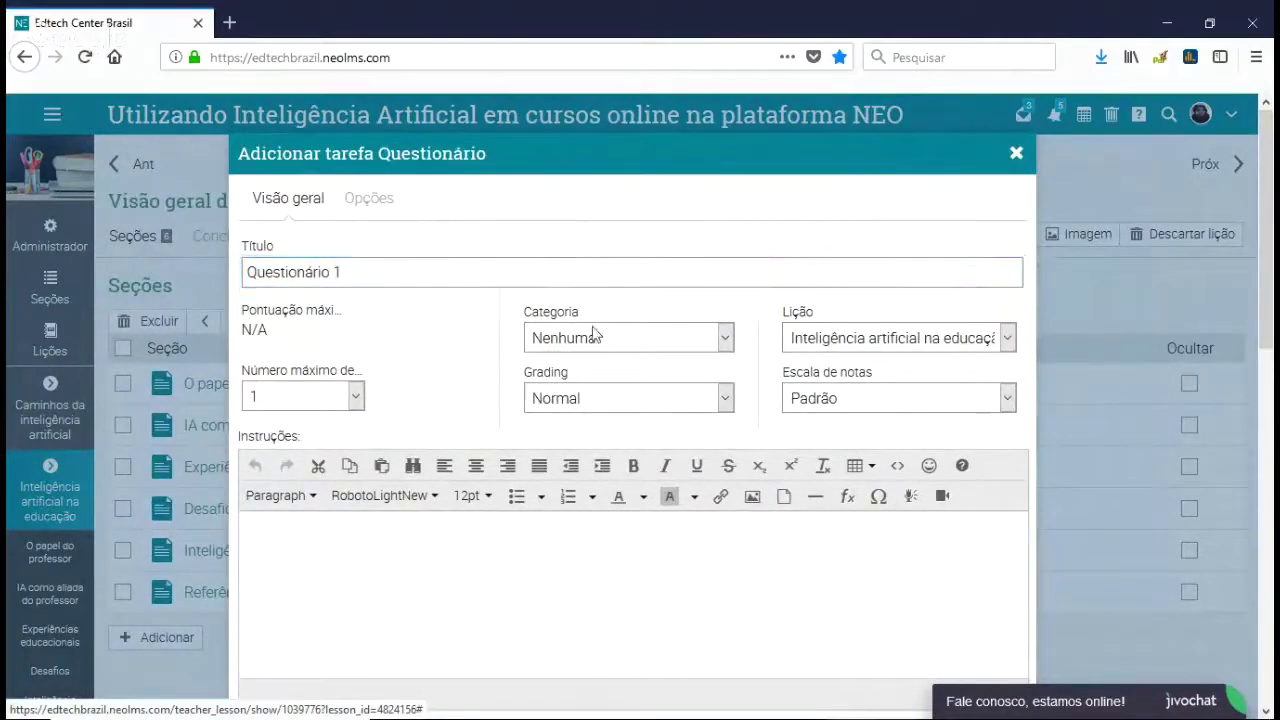
- Set the quiz's maximum attempts to Ilimitado, category to Questionário and instructions to "Questionário", and save it
left_click(355, 396)
key("Up")
left_click(629, 341)
left_click(549, 591)
left_click(567, 580)
type("Questipn")
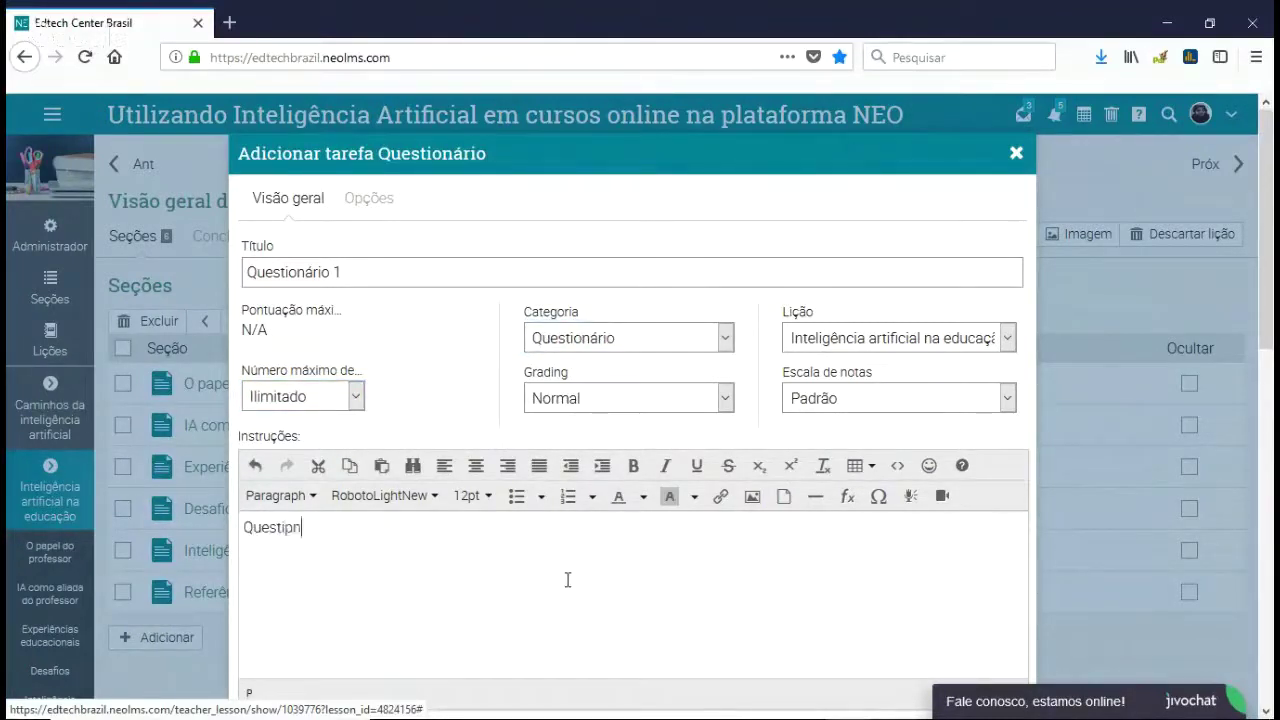
key("BackSpace")
key("BackSpace")
type("nário")
scroll(678, 536, "down", 5)
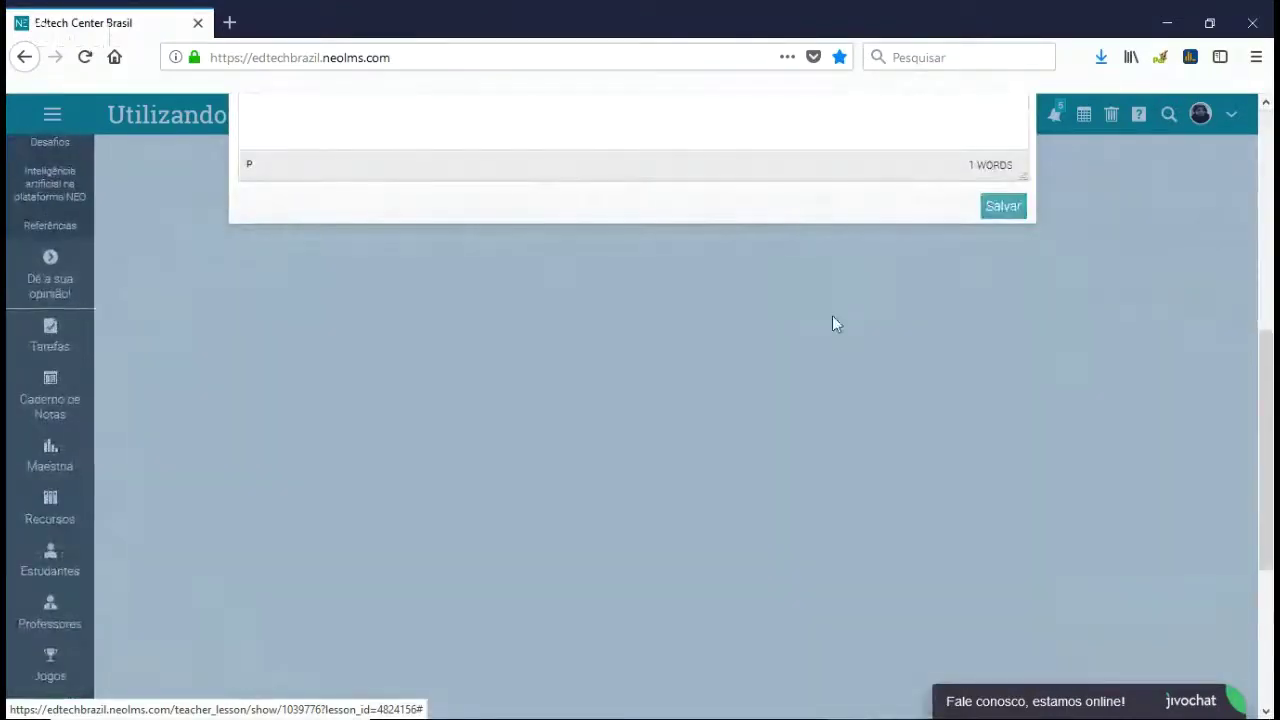
scroll(809, 329, "up", 3)
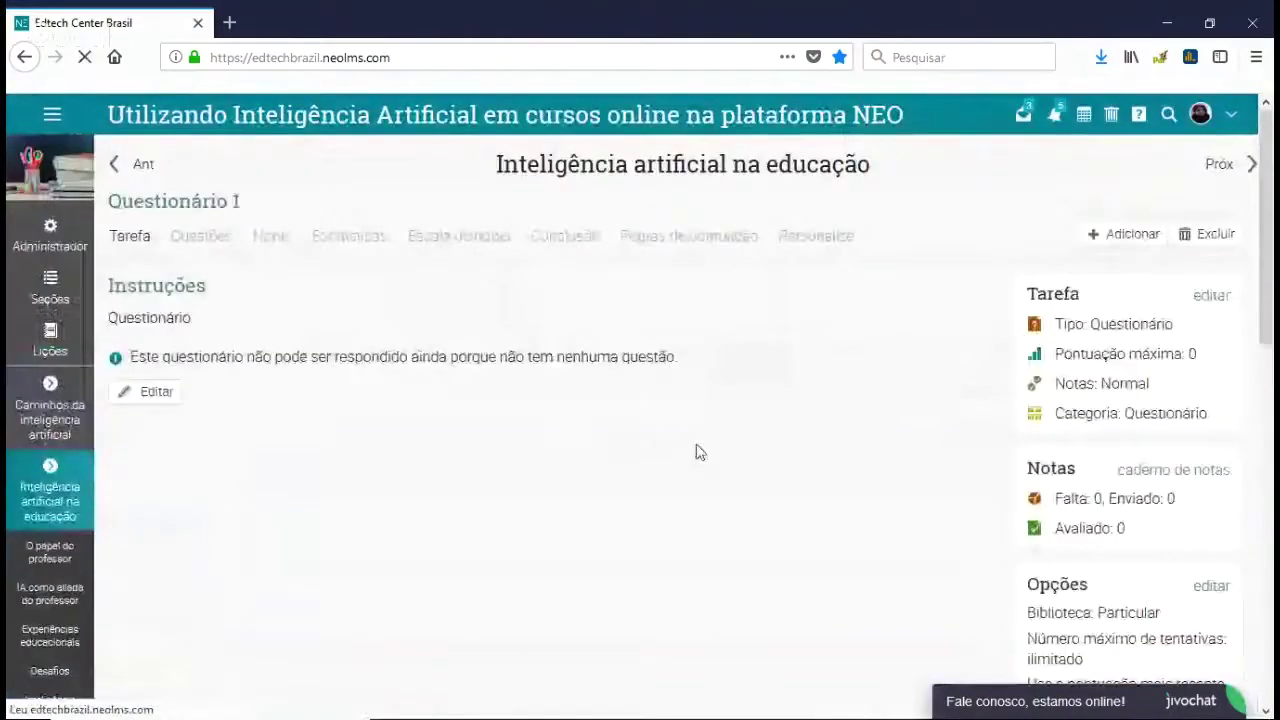
- Enable personalization for the quiz "Questionário 1" and show it to all students
left_click(816, 240)
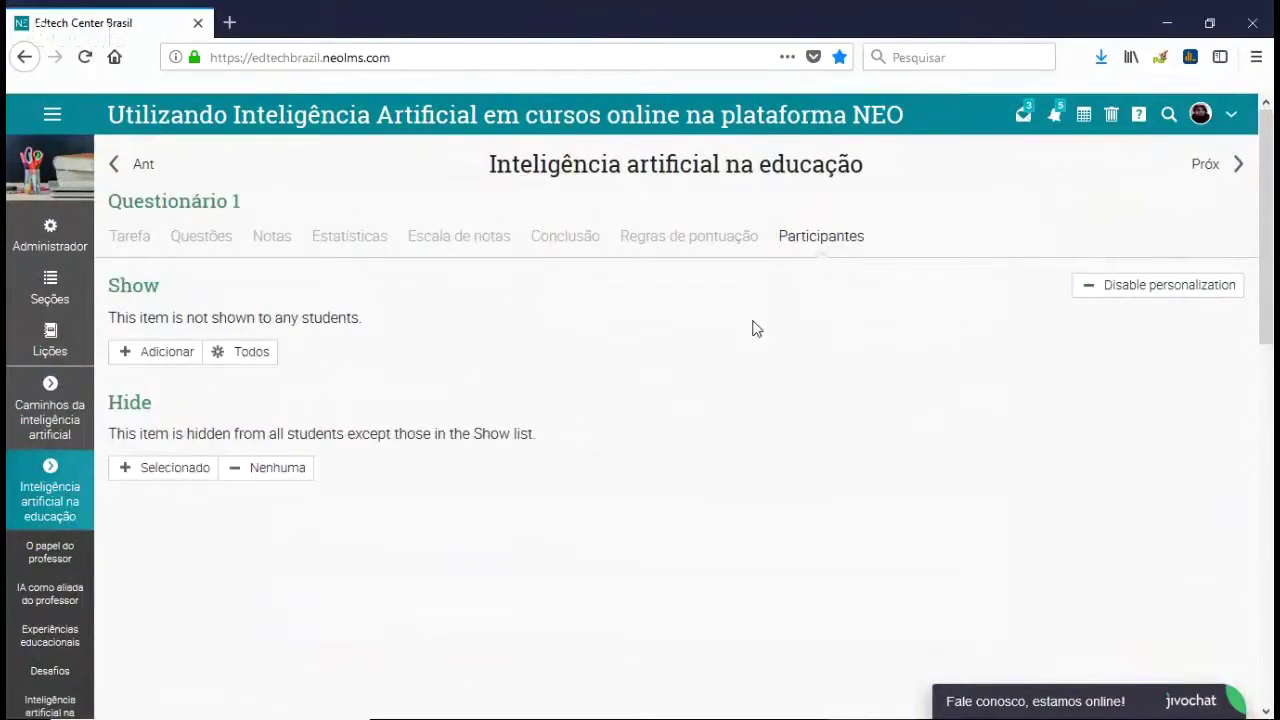
left_click(270, 355)
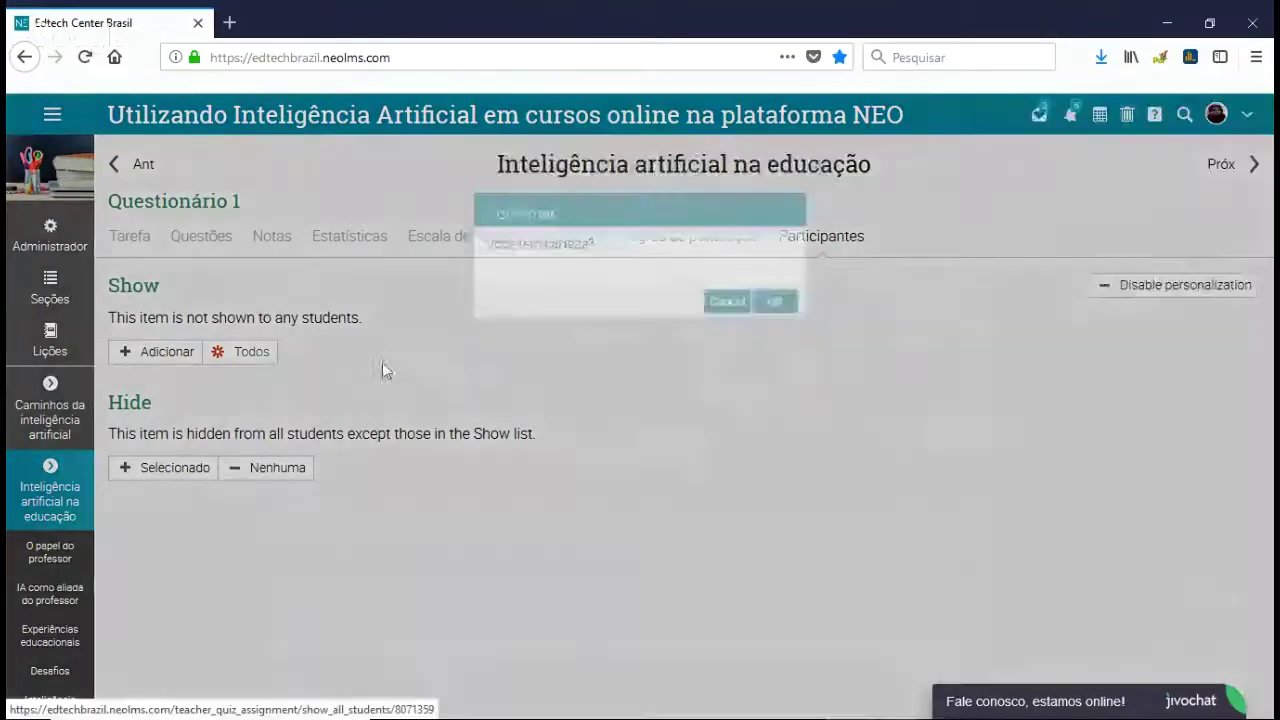
left_click(783, 308)
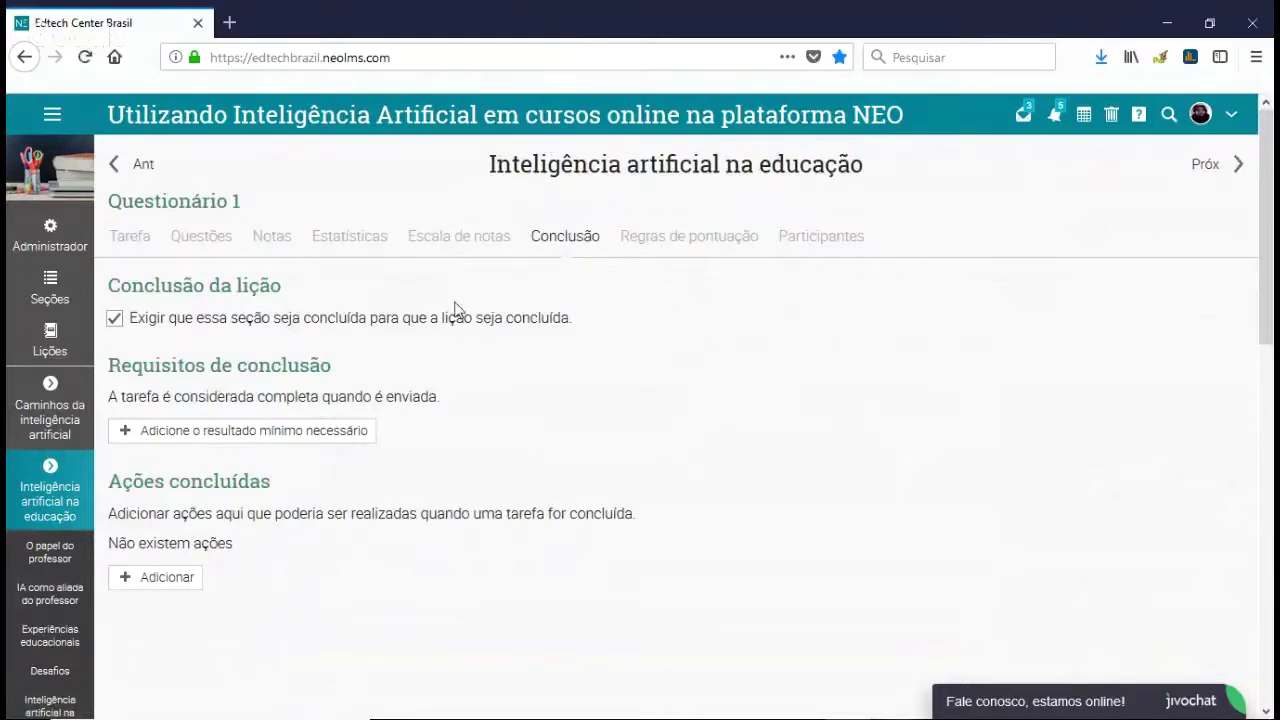
- Add a completion requirement to the quiz with a minimum score of 70%, and save it
left_click(343, 432)
type("70")
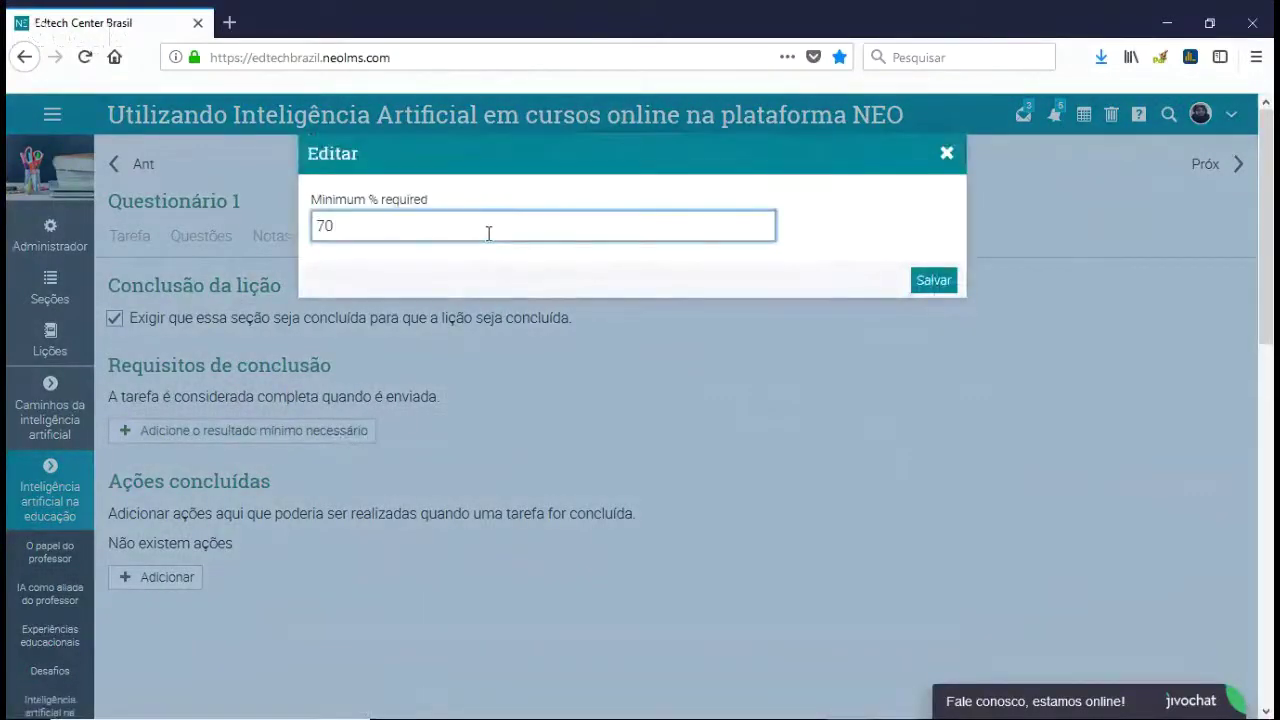
left_click(948, 292)
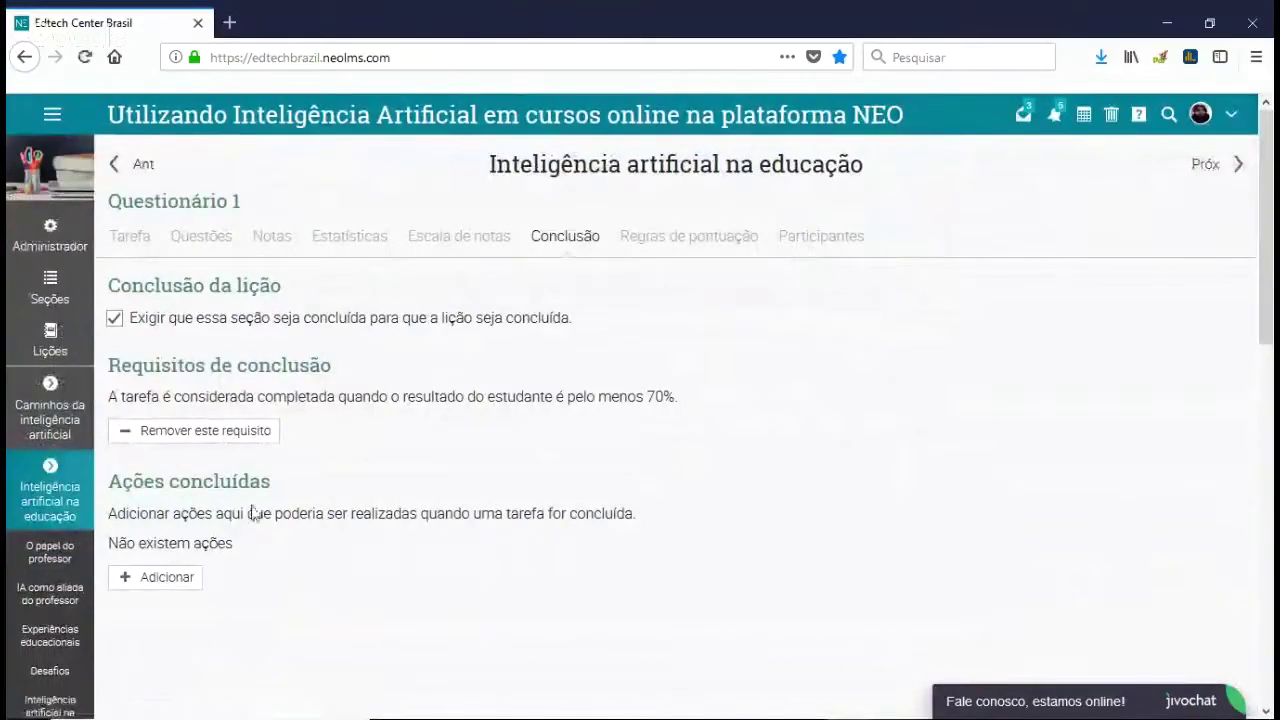
- Try a Hide assignment completion action for Questionário 1 with the Nenhuma, Pré-programado and Personalizado message options, and close it without saving
left_click(161, 582)
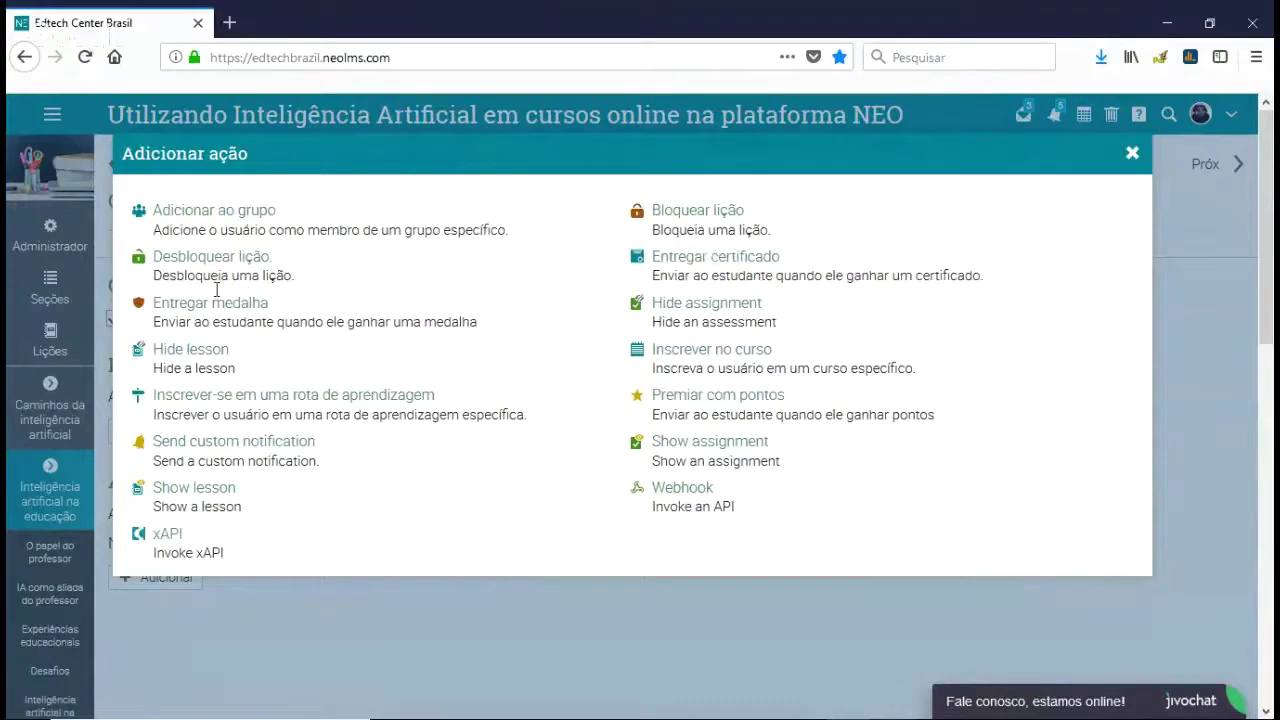
left_click(722, 310)
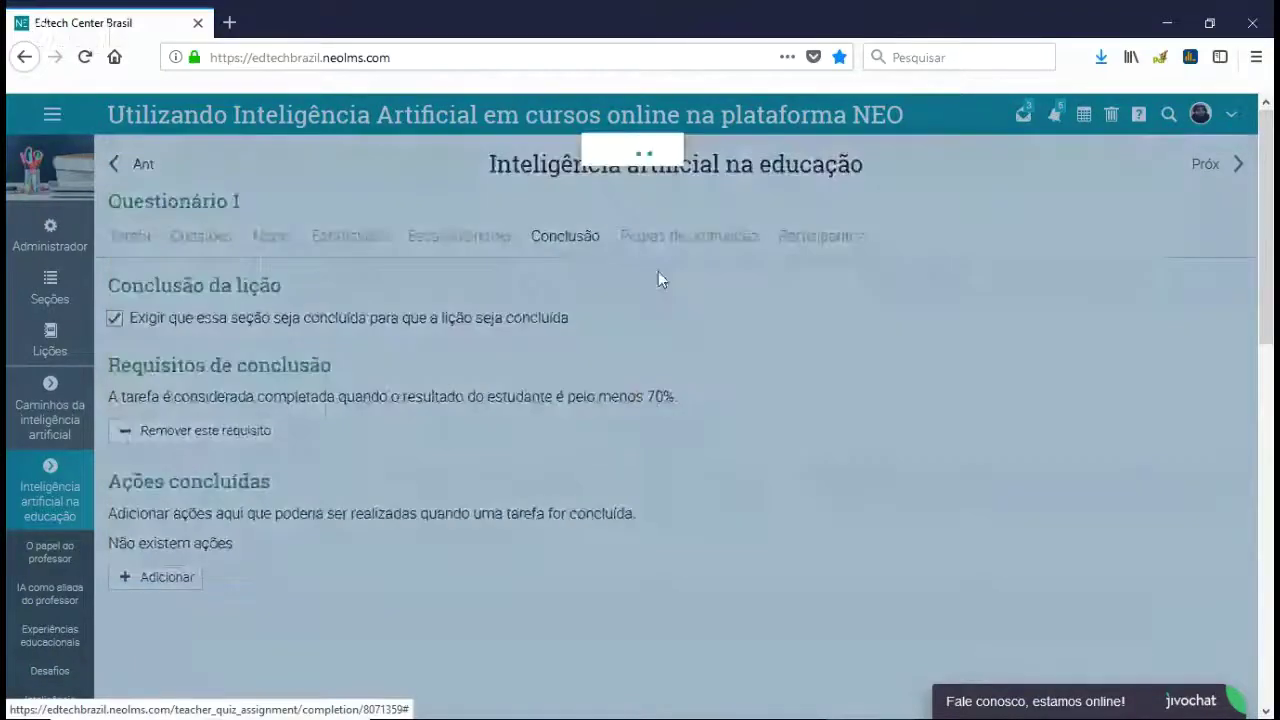
left_click(528, 205)
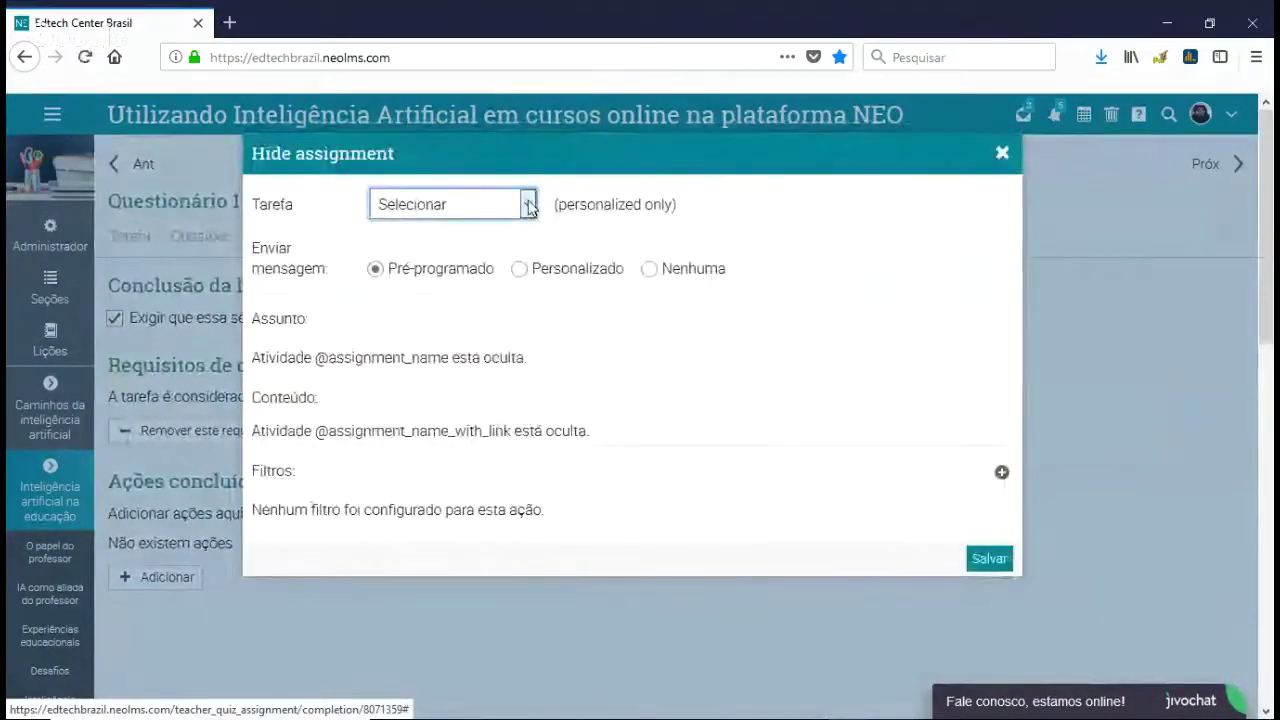
left_click(457, 230)
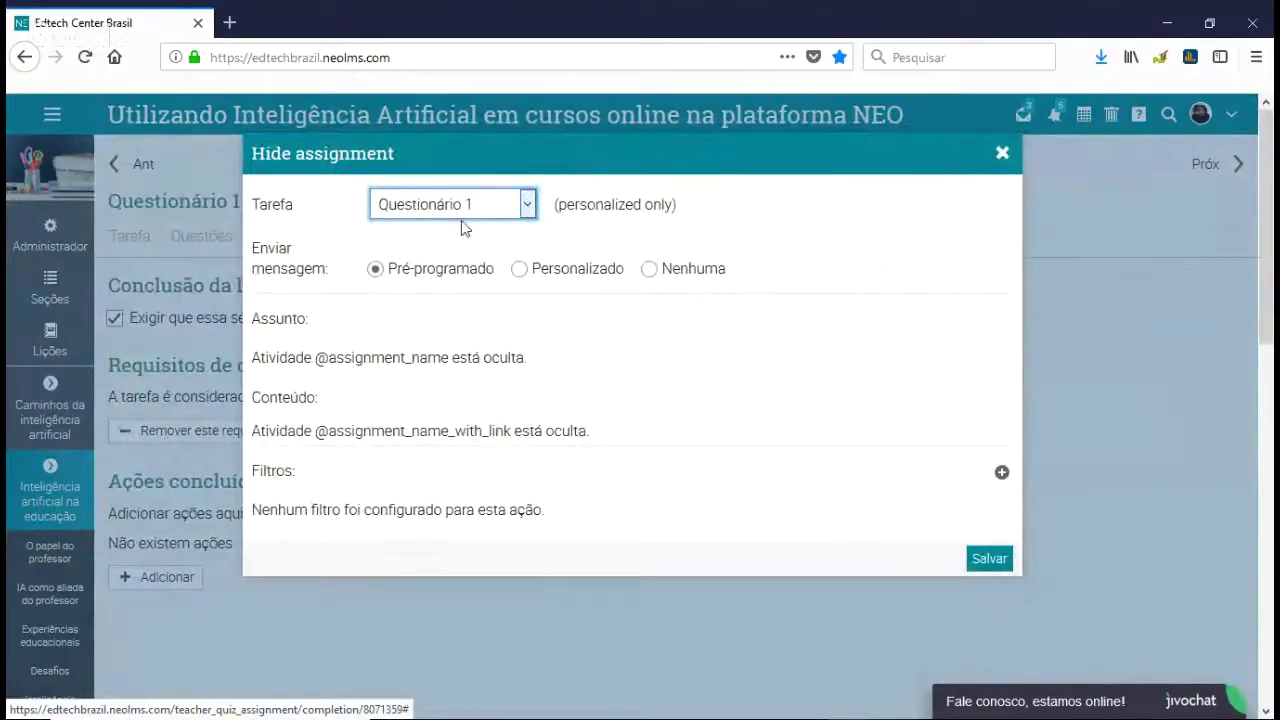
left_click(649, 269)
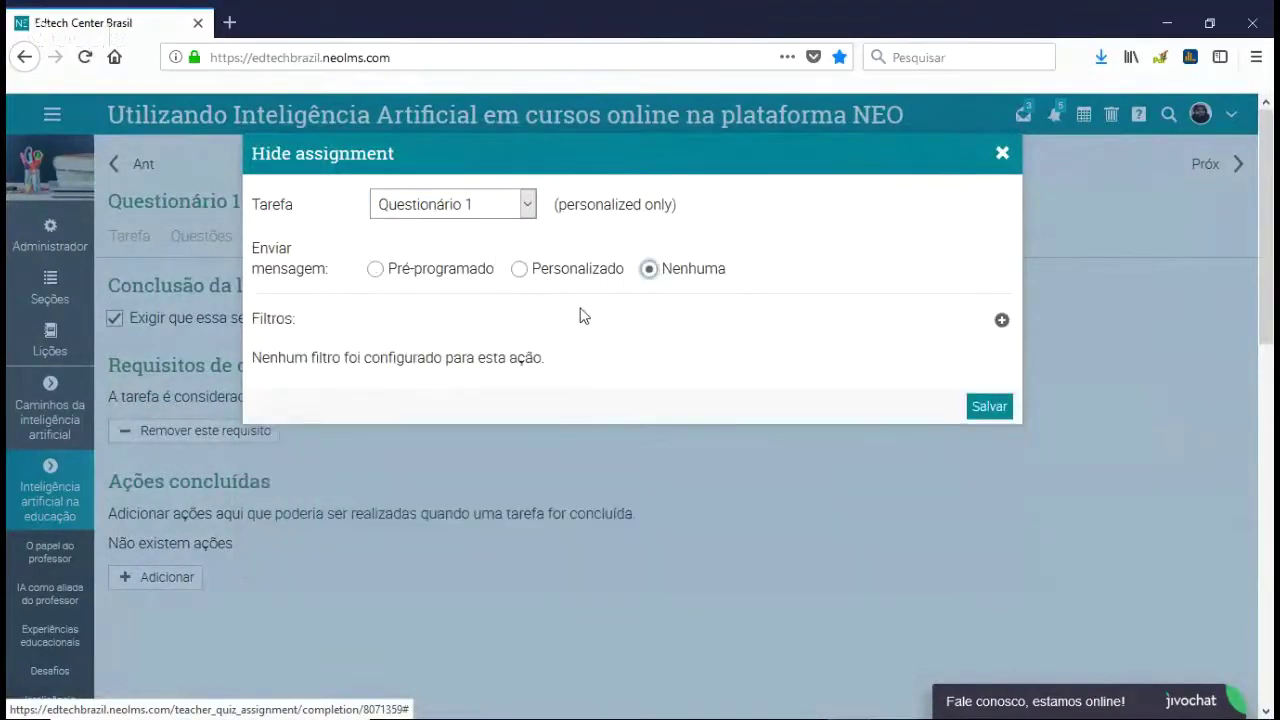
left_click(376, 269)
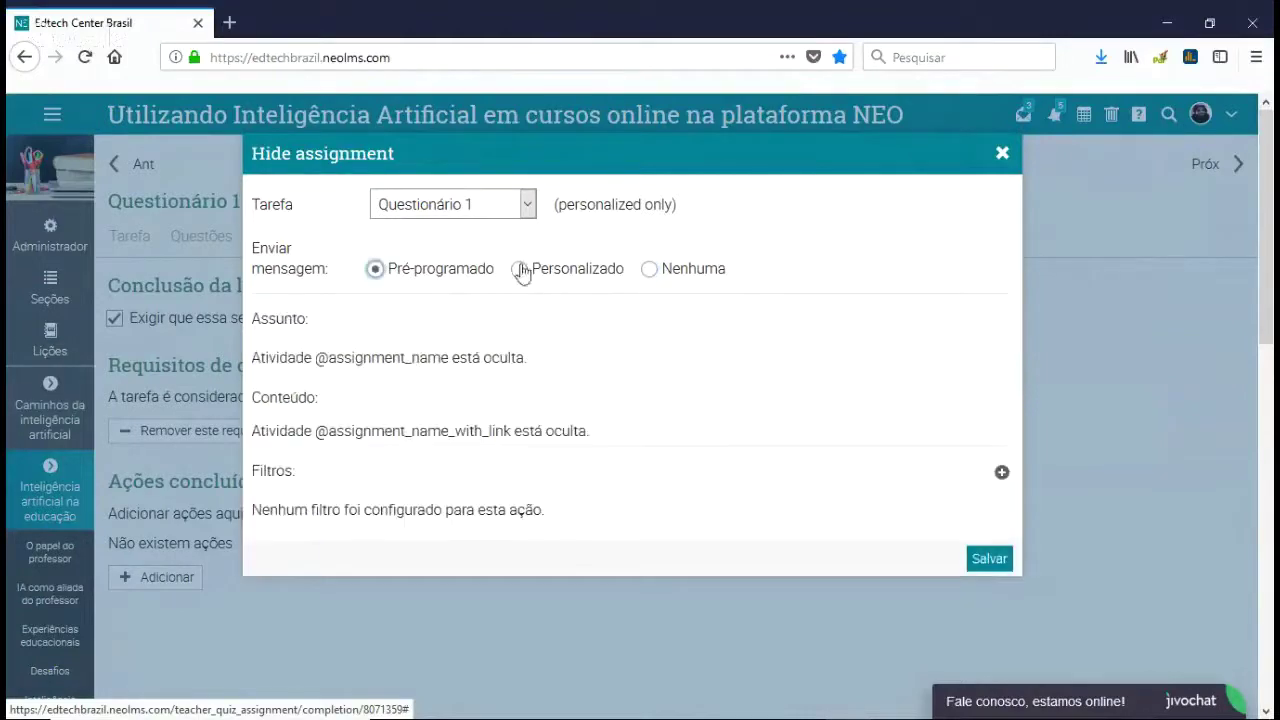
left_click(518, 356)
scroll(486, 403, "down", 5)
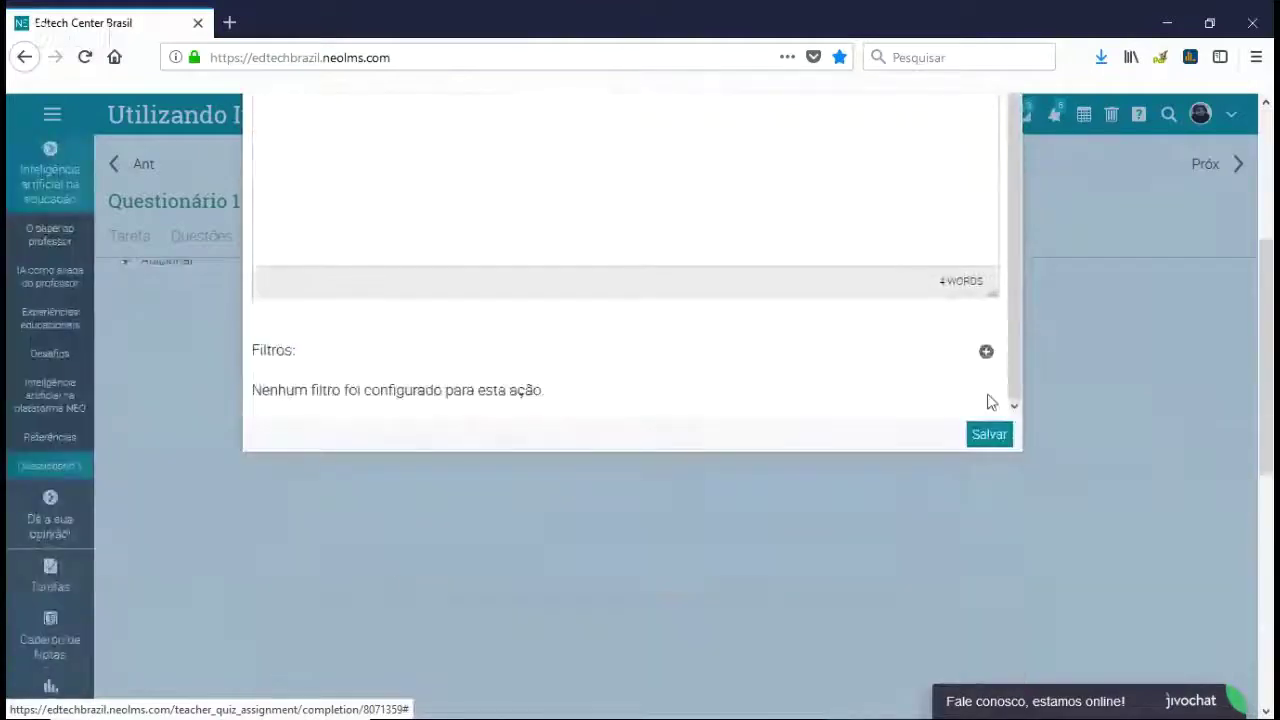
scroll(820, 349, "up", 3)
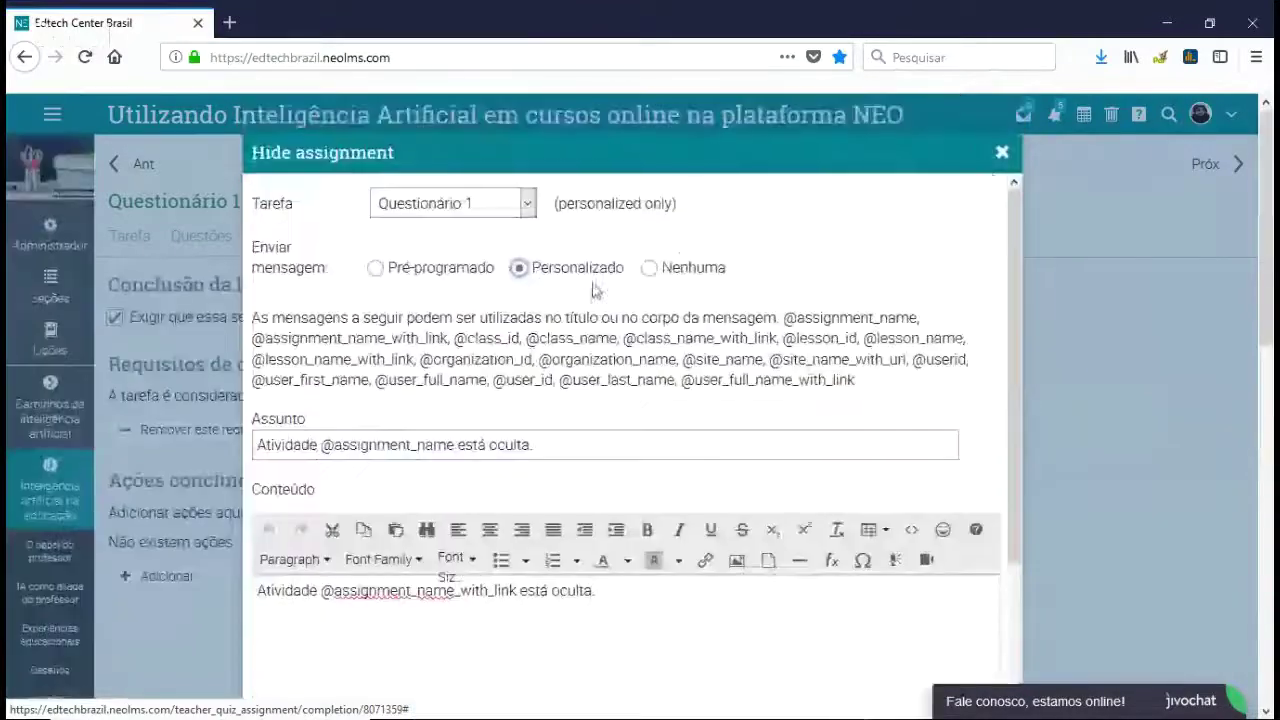
left_click(1002, 152)
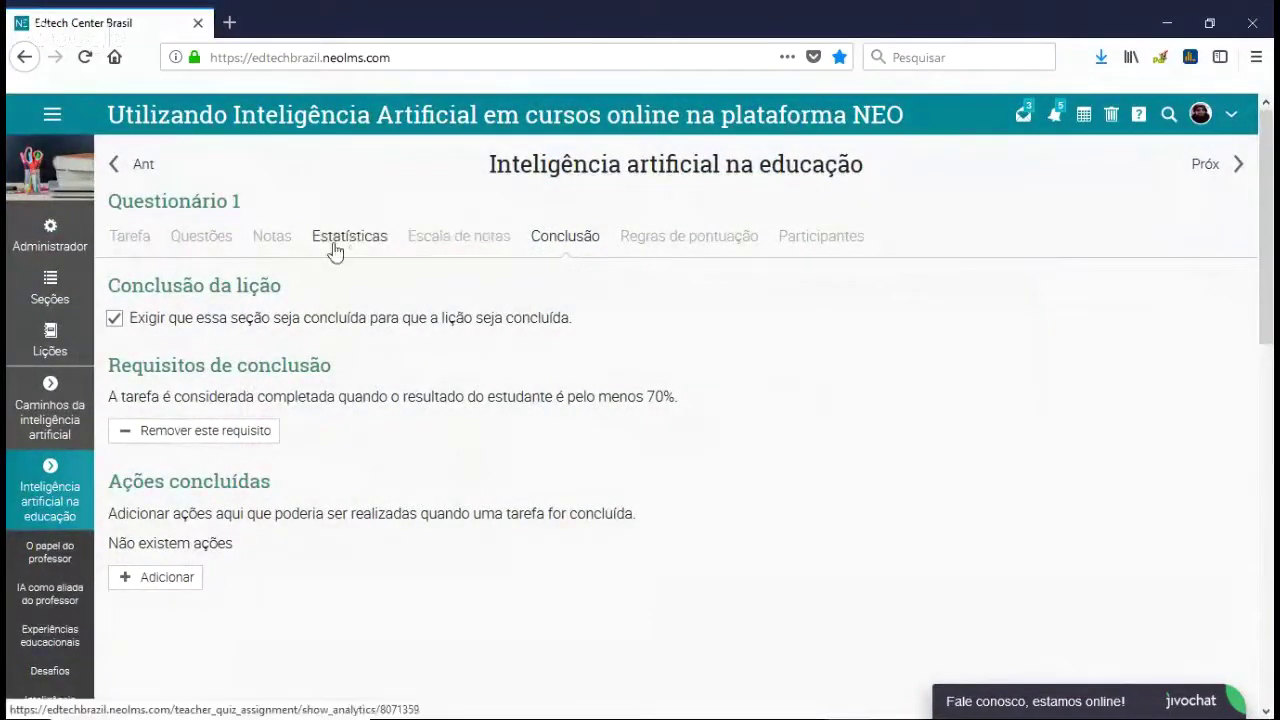
- In the lesson "Caminhos da inteligência artificial", try a Hide assignment completion action for Questionário 1 and discard it
left_click(230, 245)
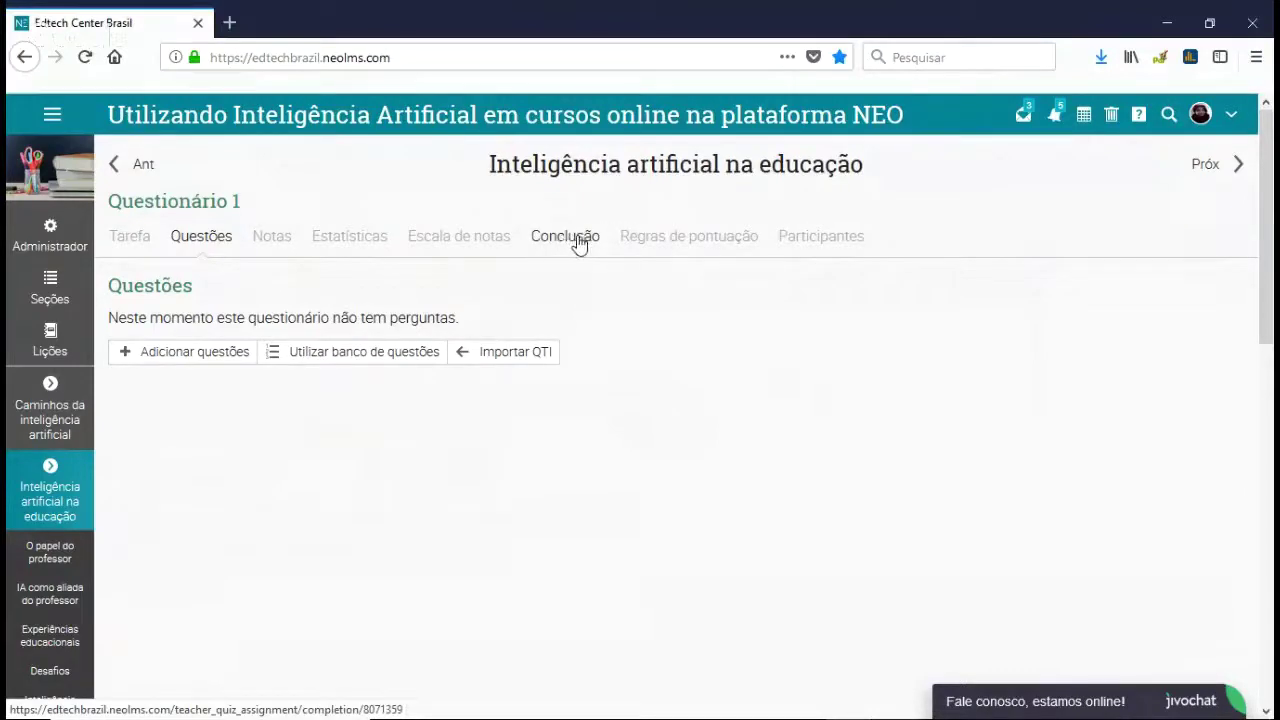
left_click(579, 244)
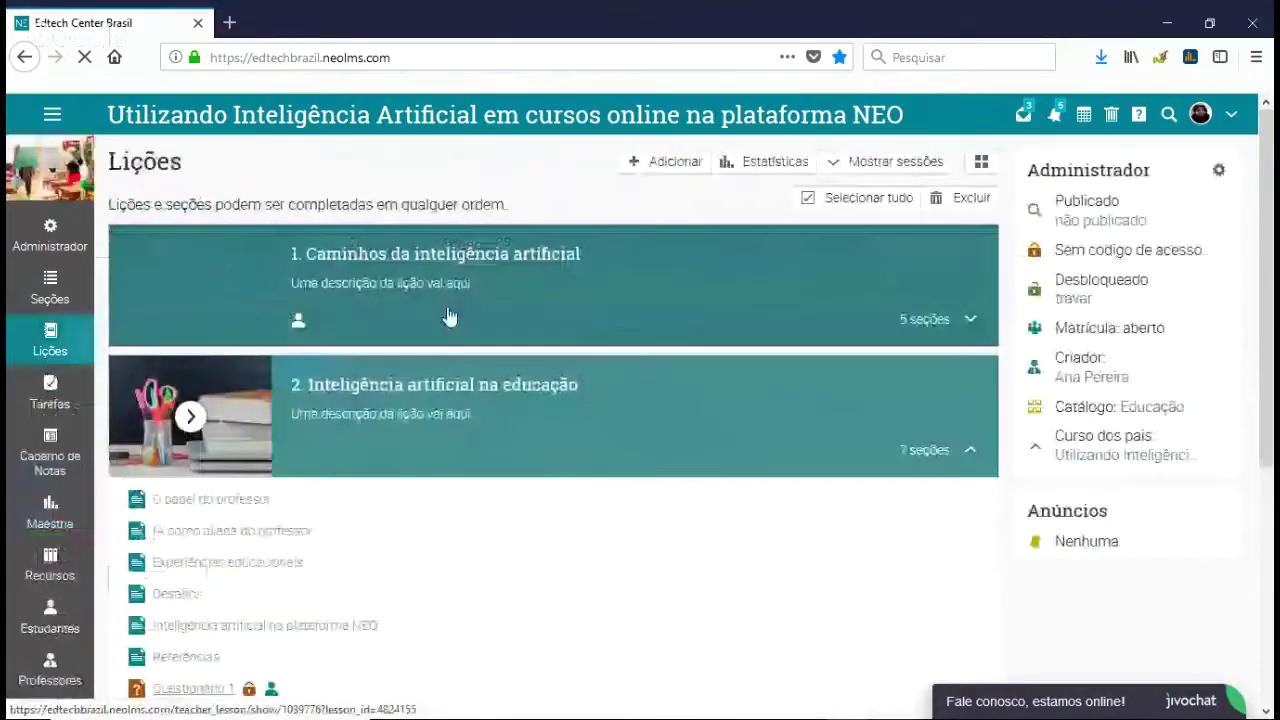
left_click(506, 297)
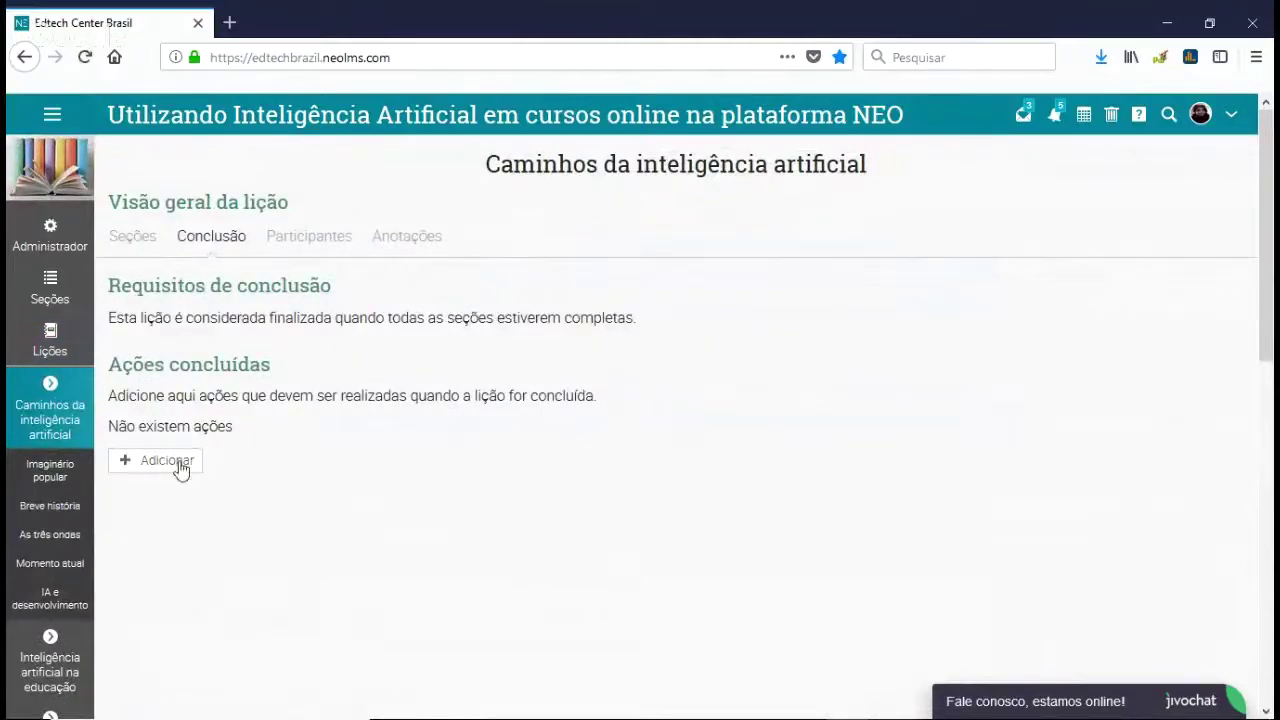
left_click(180, 470)
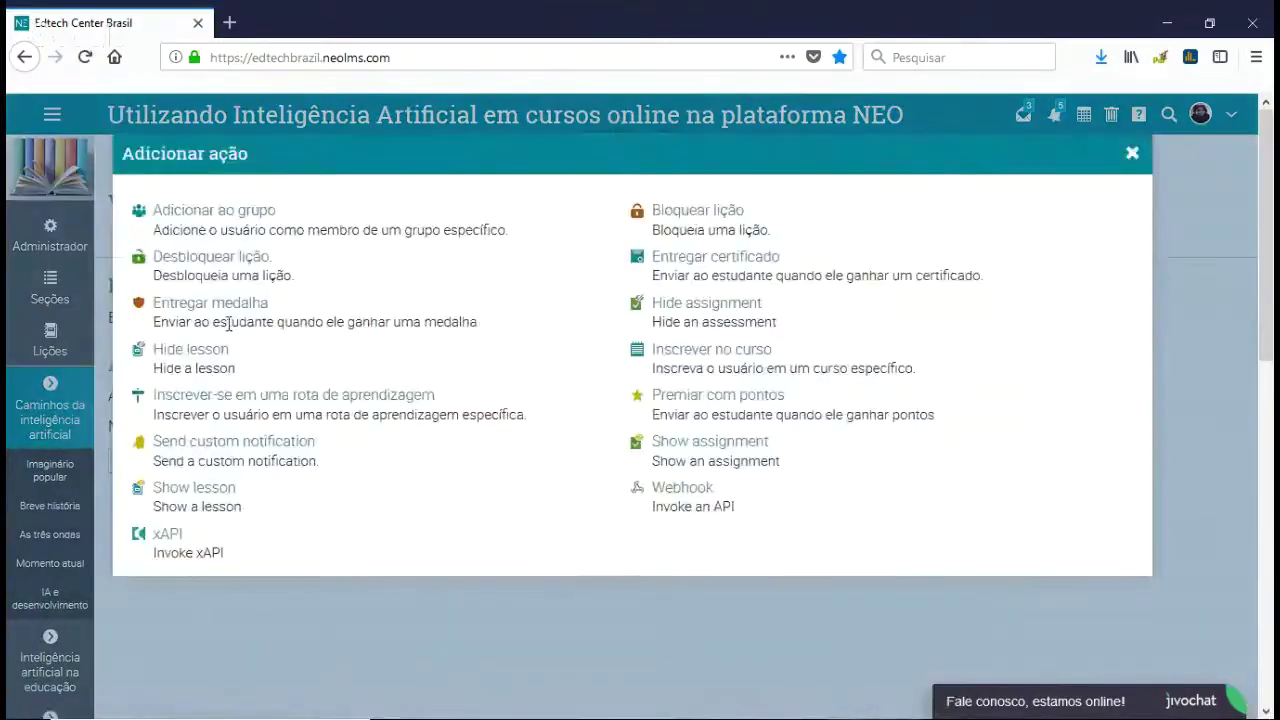
left_click(697, 305)
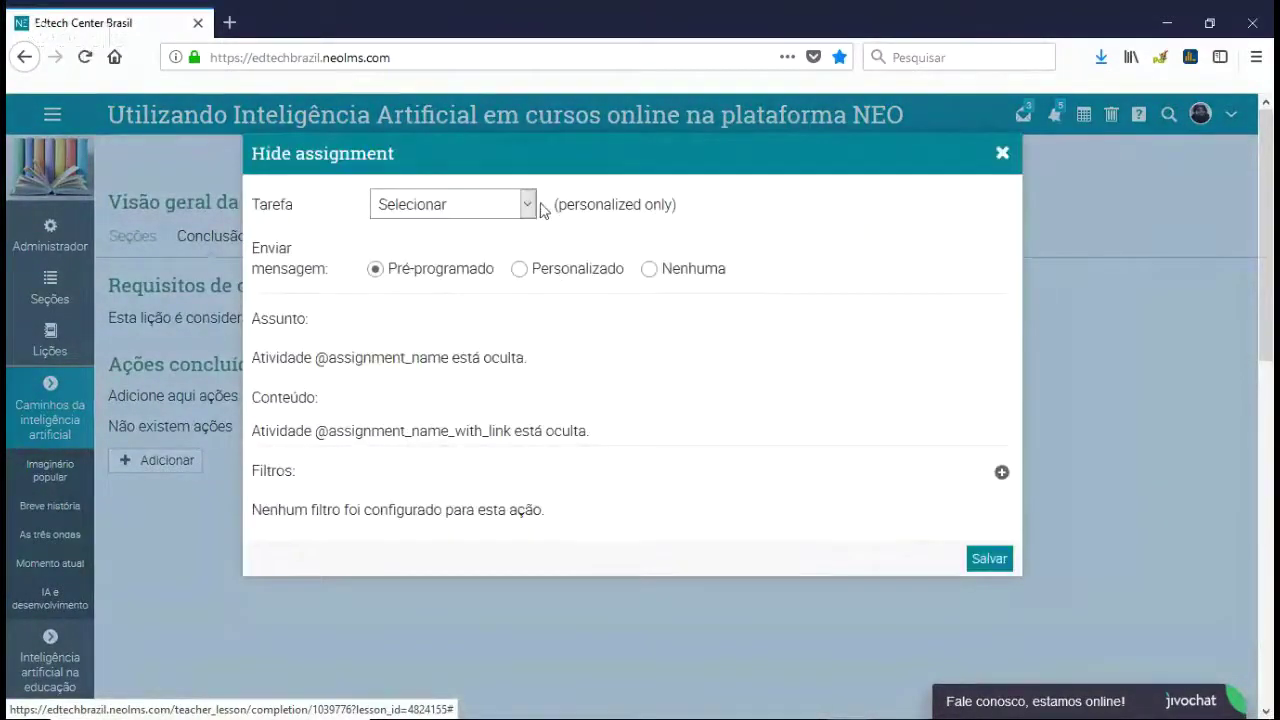
left_click(529, 205)
left_click(494, 232)
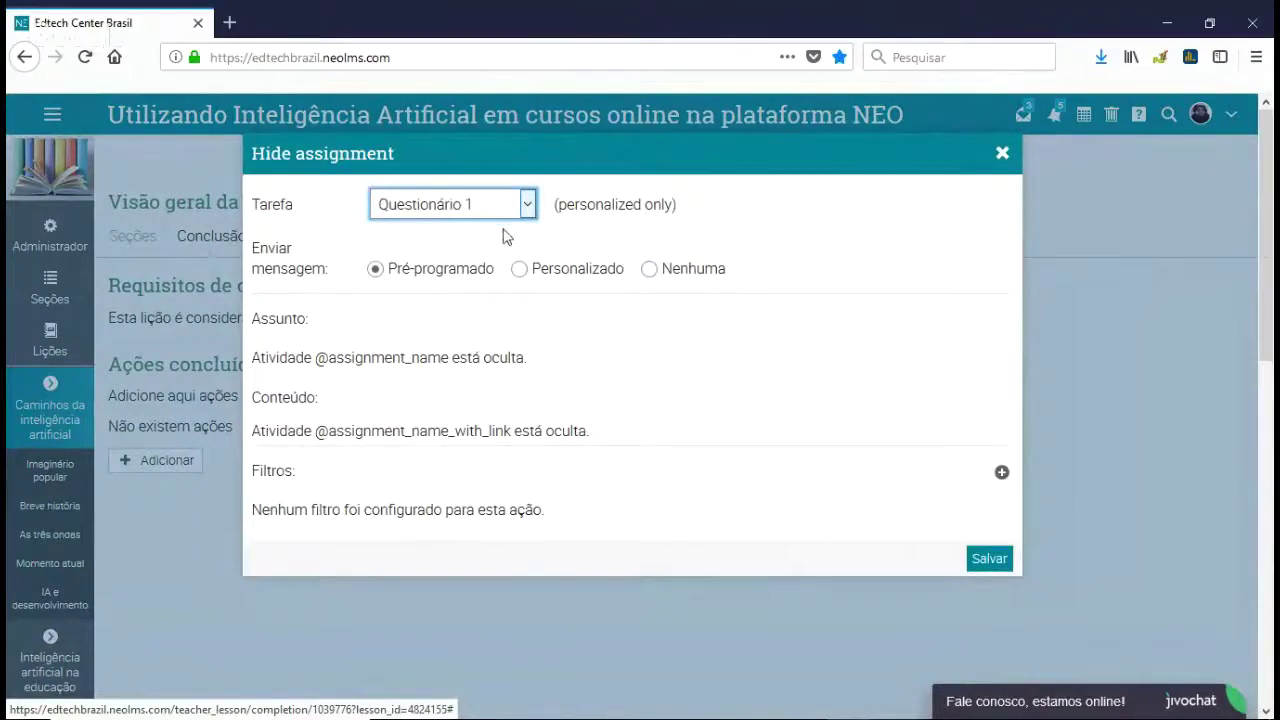
left_click(1003, 155)
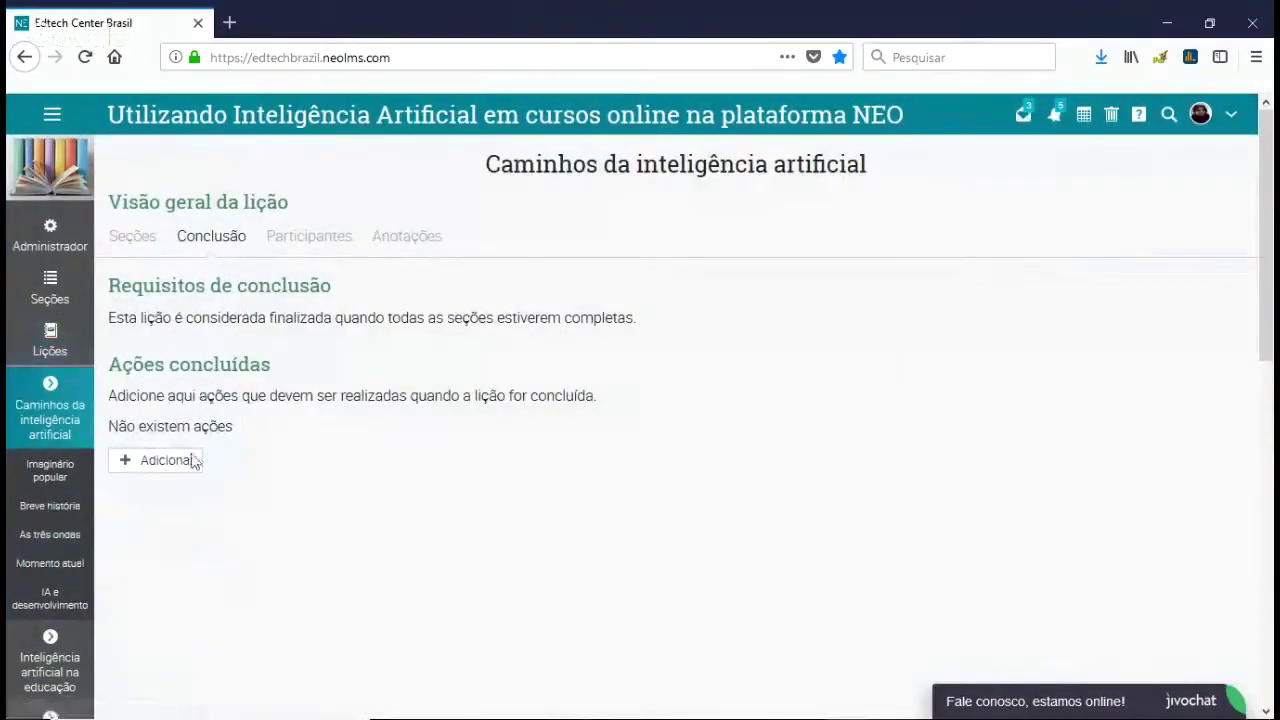
- Enable personalization for the lesson "Inteligência artificial na educação" and show it to all students
scroll(191, 470, "down", 2)
left_click(77, 549)
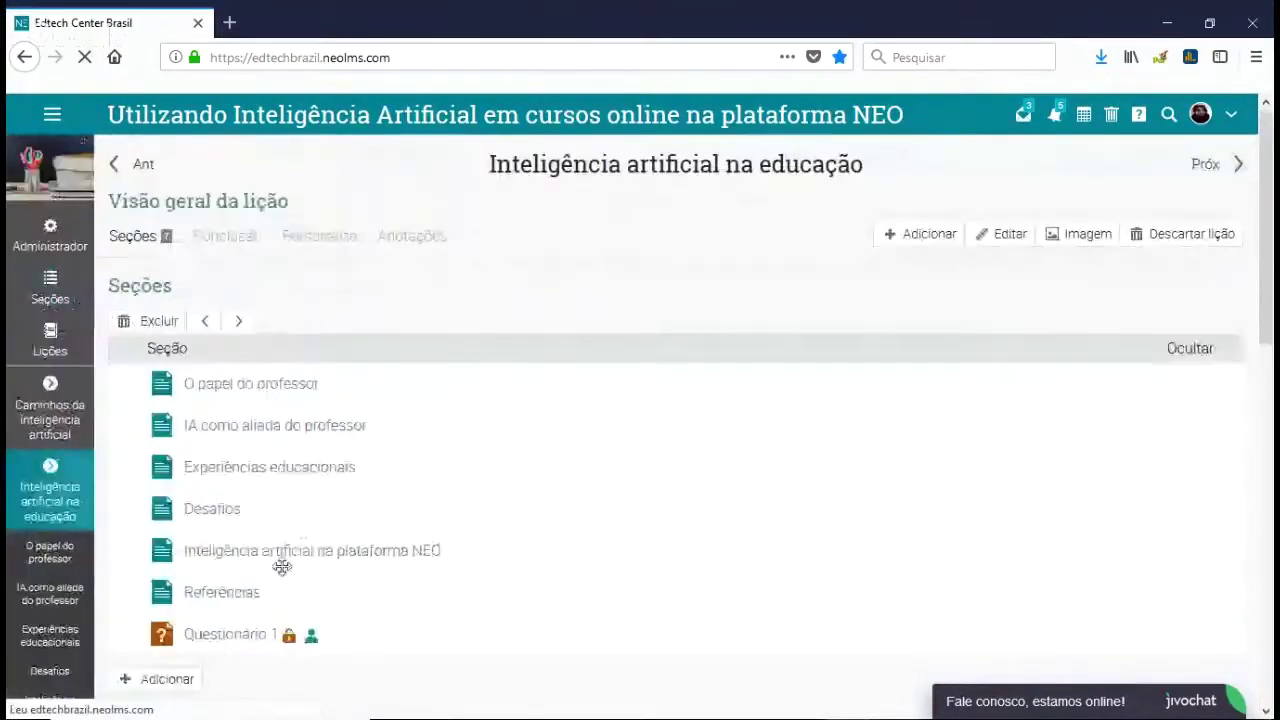
scroll(228, 562, "down", 2)
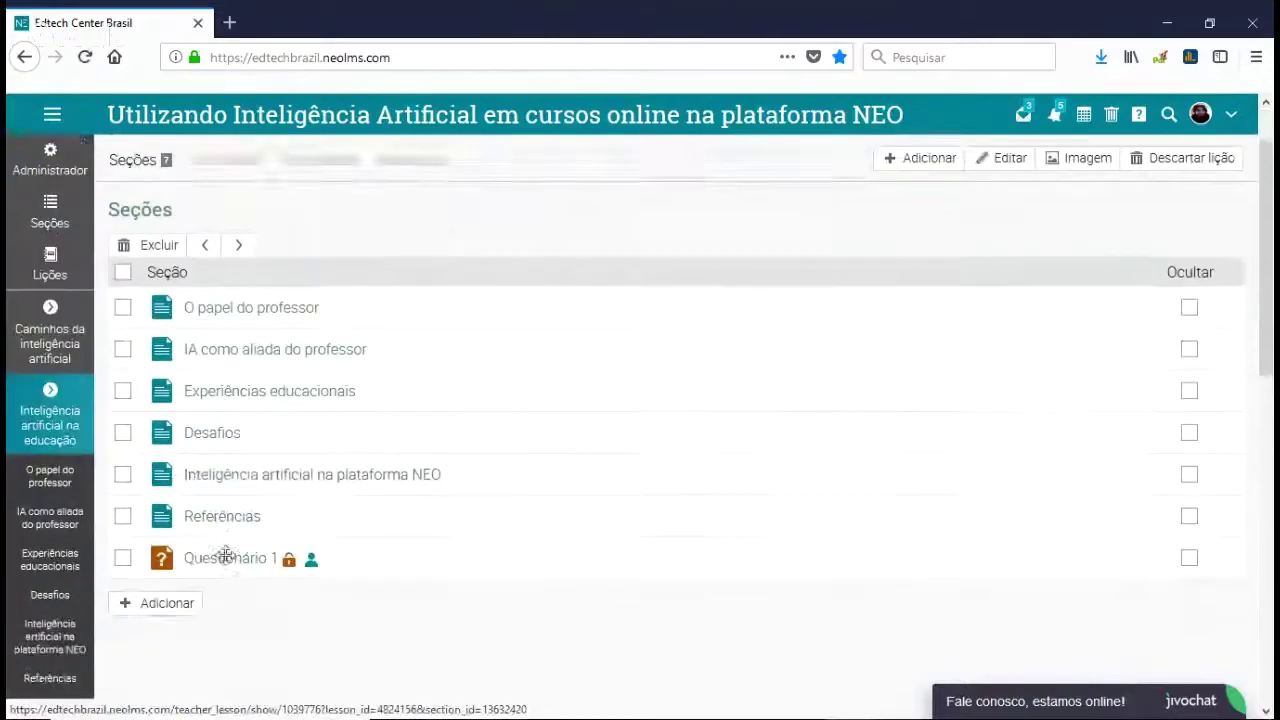
scroll(240, 510, "down", 2)
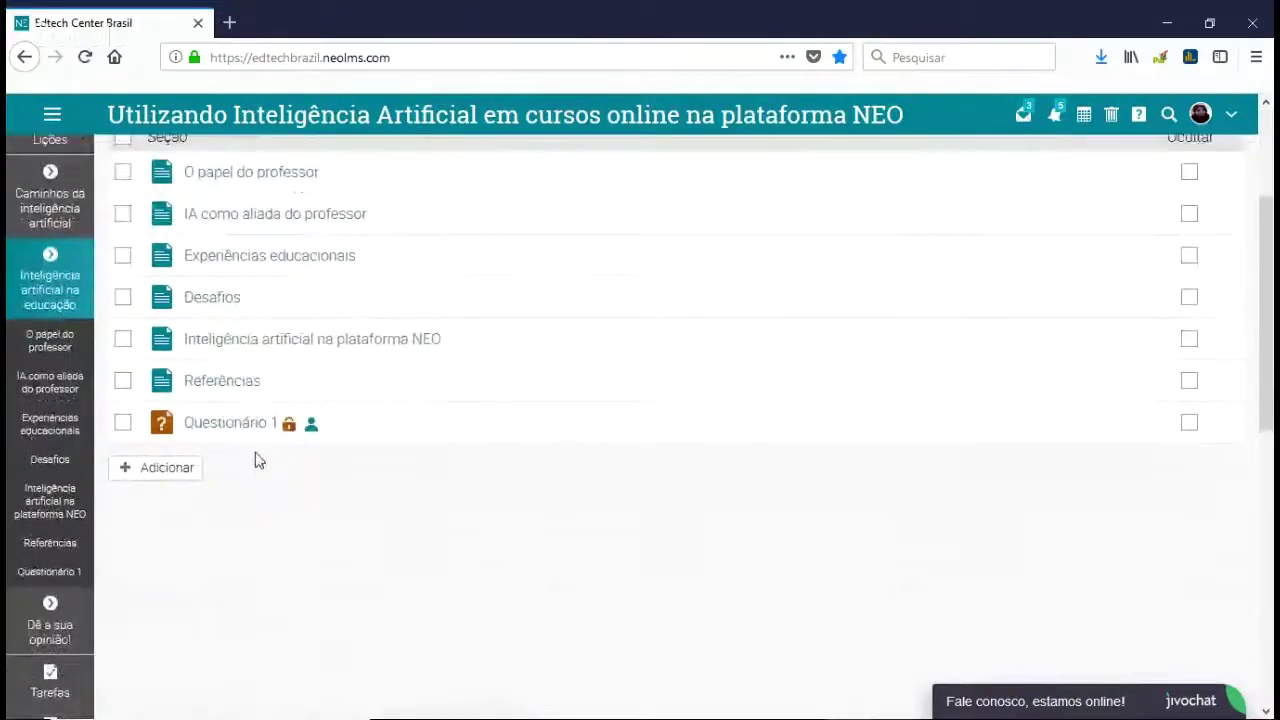
scroll(257, 457, "up", 4)
left_click(229, 240)
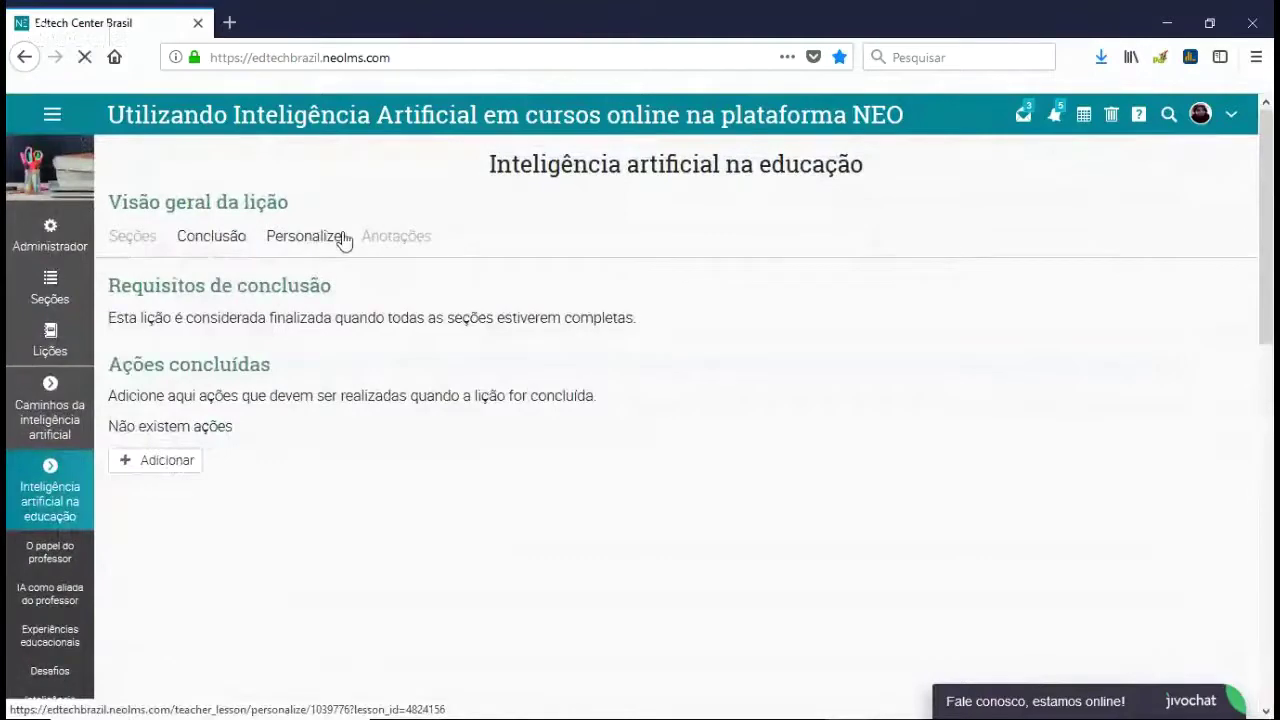
left_click(342, 240)
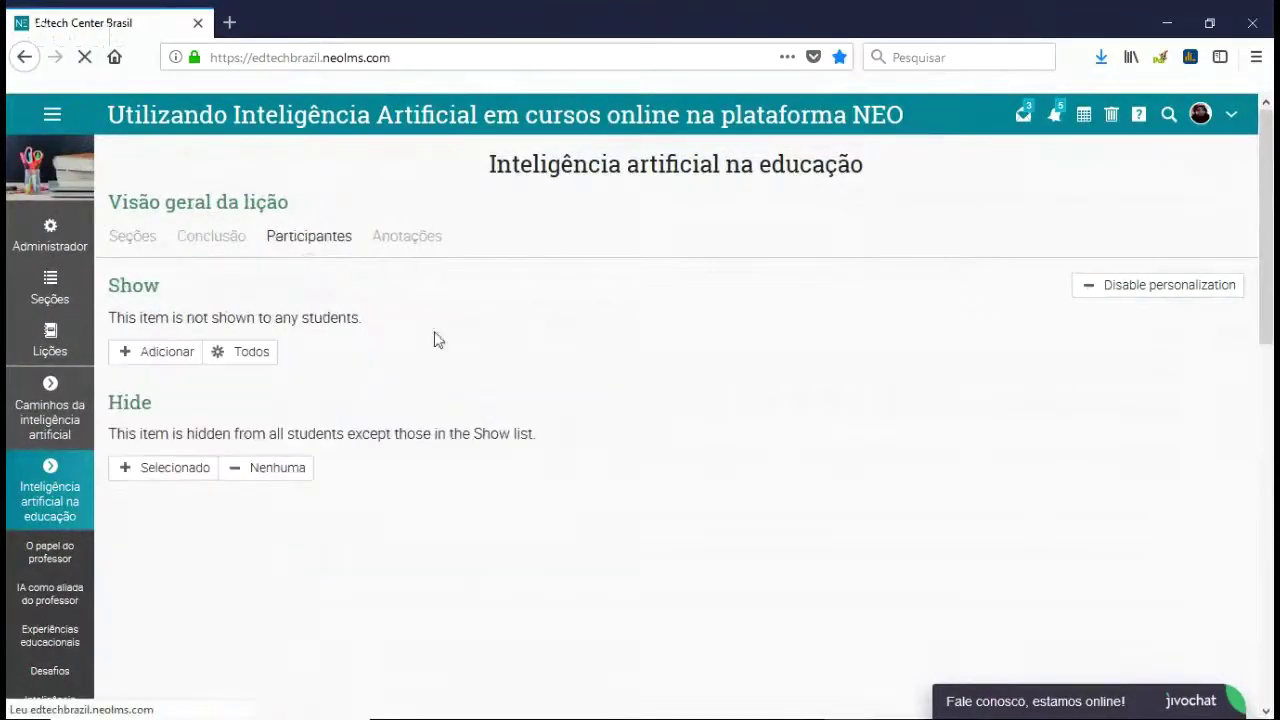
left_click(252, 352)
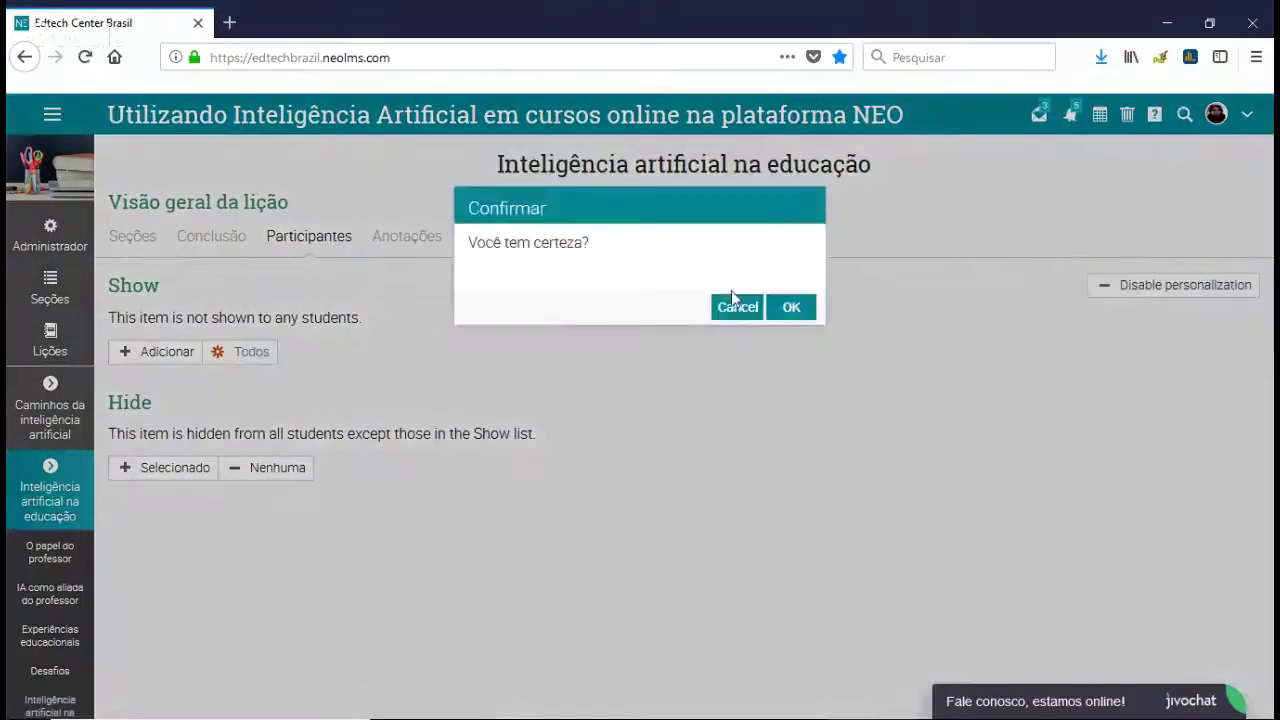
left_click(790, 308)
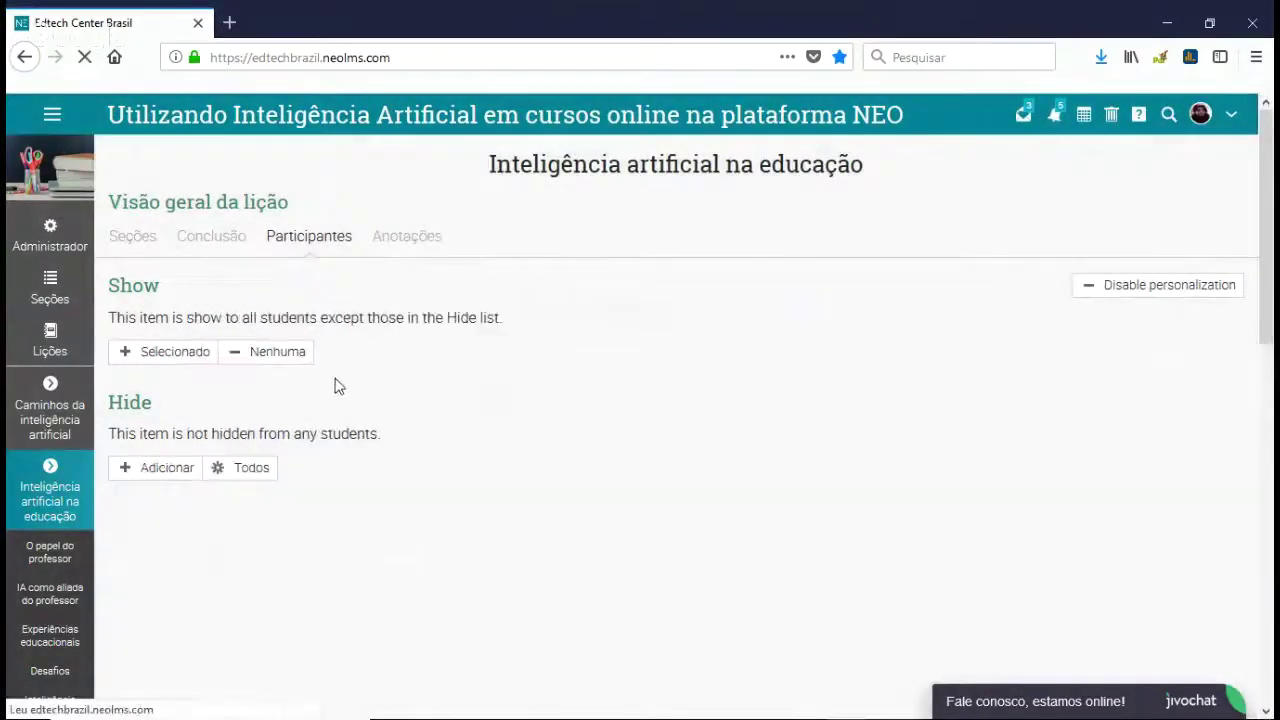
- Open the lesson "Dê a sua opinião!" and enable personalization for it
scroll(323, 400, "down", 3)
scroll(149, 463, "down", 5)
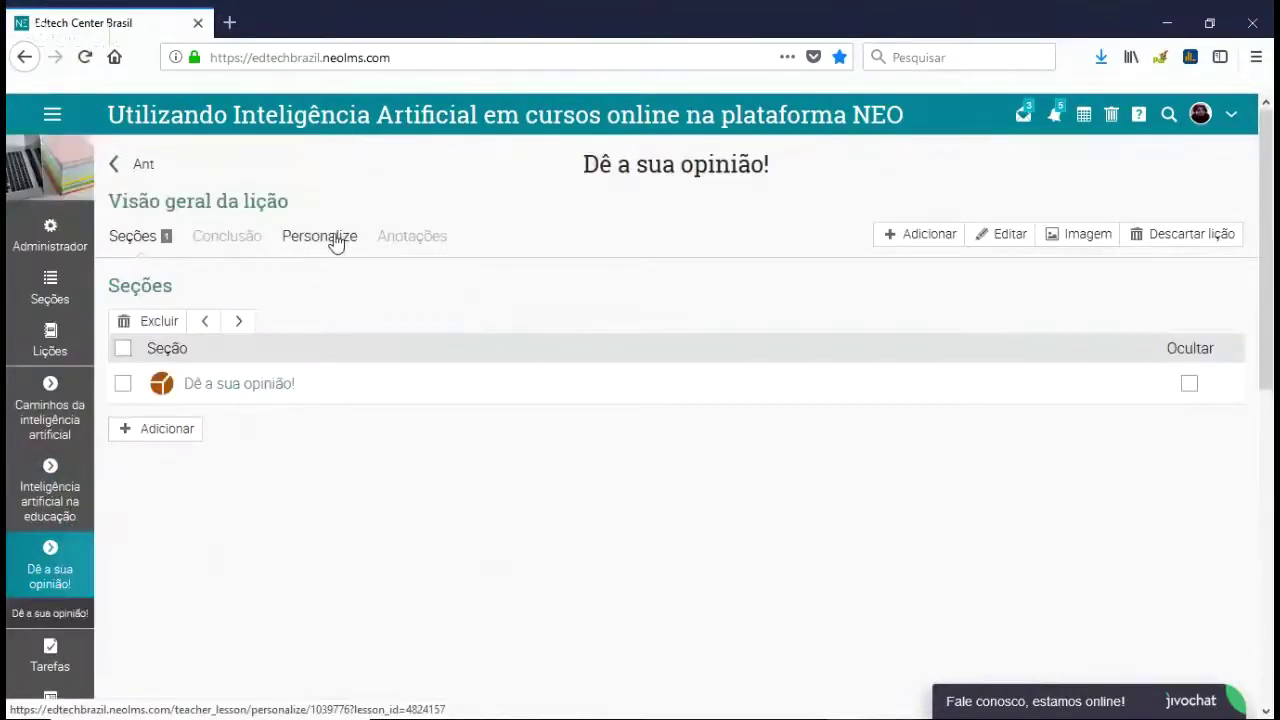
left_click(336, 240)
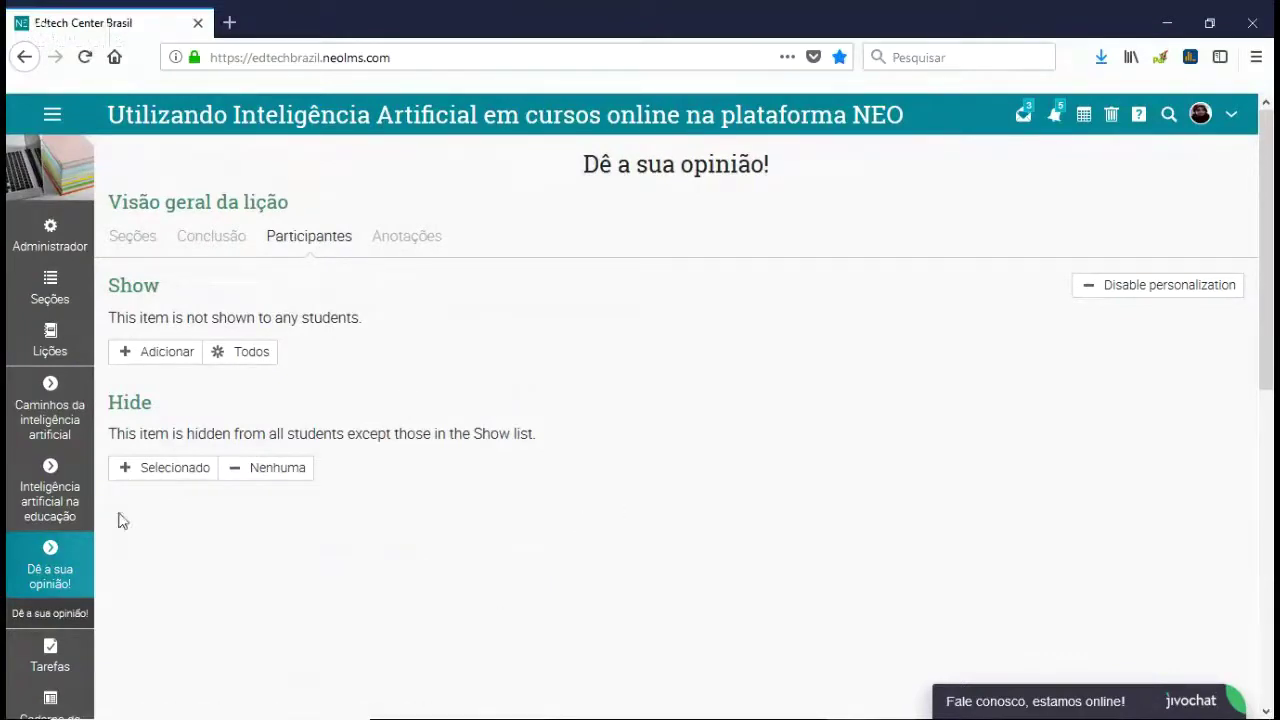
- In the lesson "Inteligência artificial na educação", add a Hide lesson completion action for the lesson "Dê a sua opinião!" and save it
left_click(50, 490)
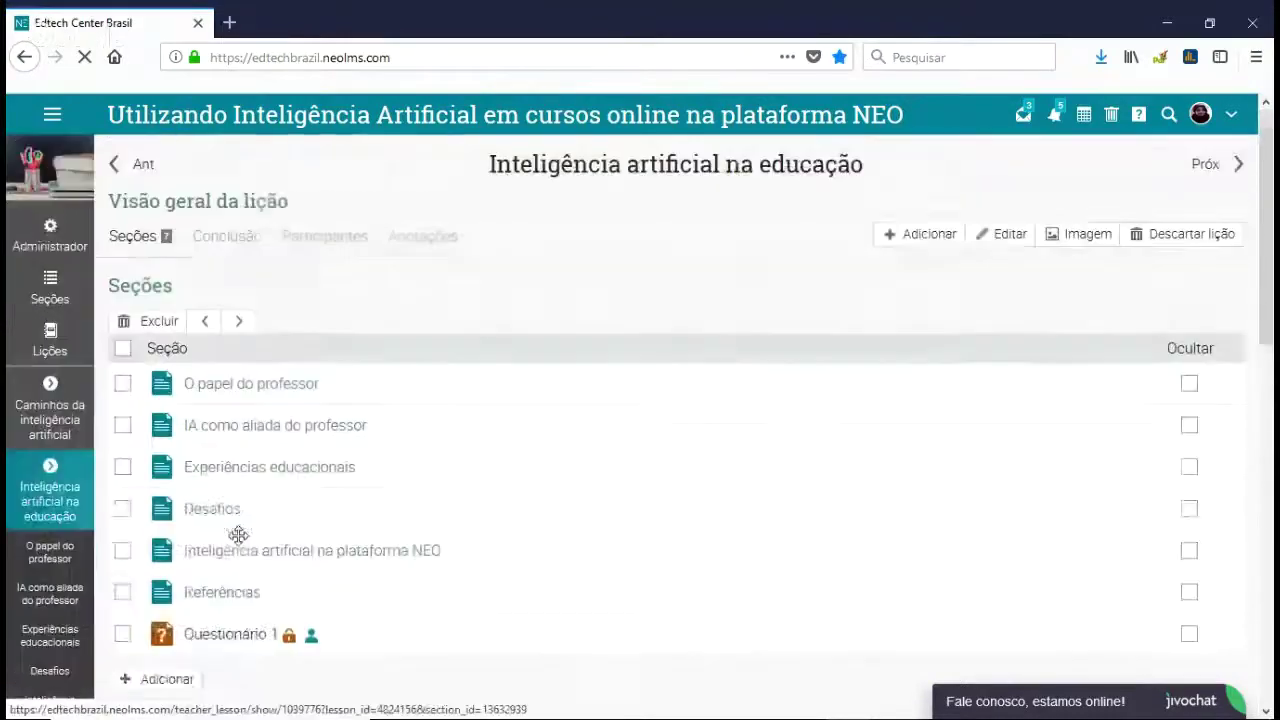
left_click_drag(441, 552, 444, 630)
left_click(227, 237)
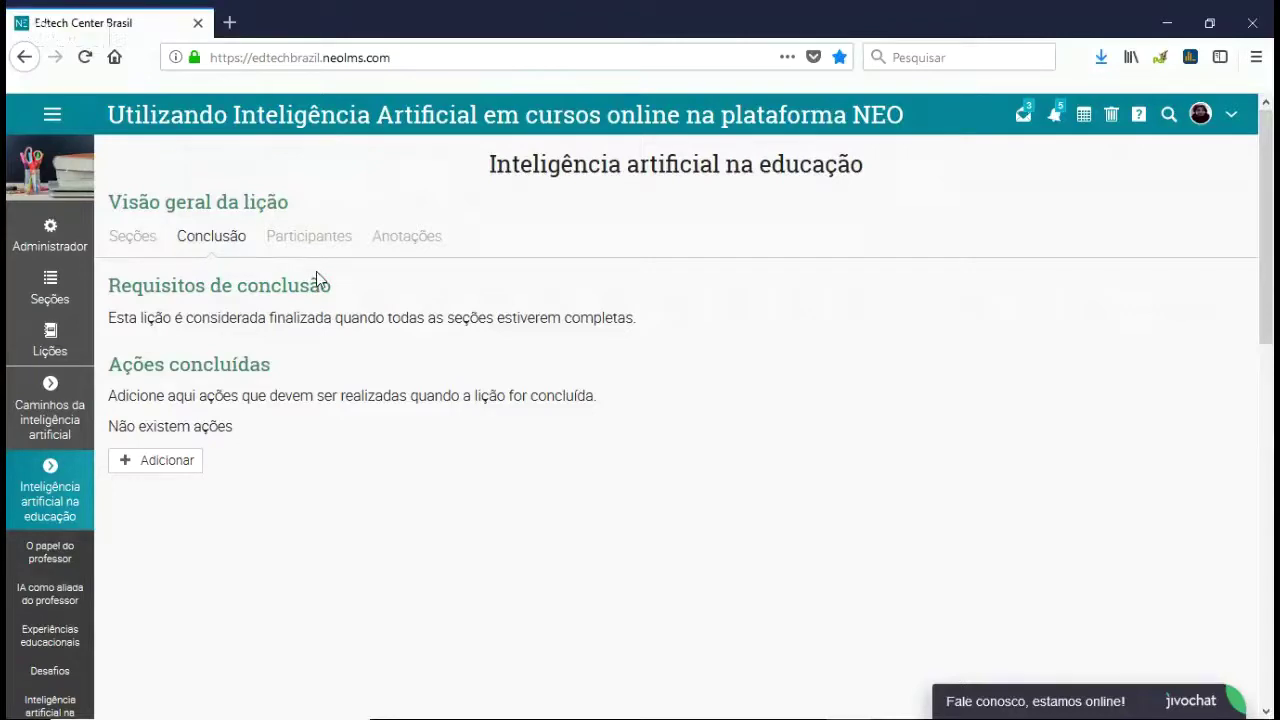
left_click(156, 460)
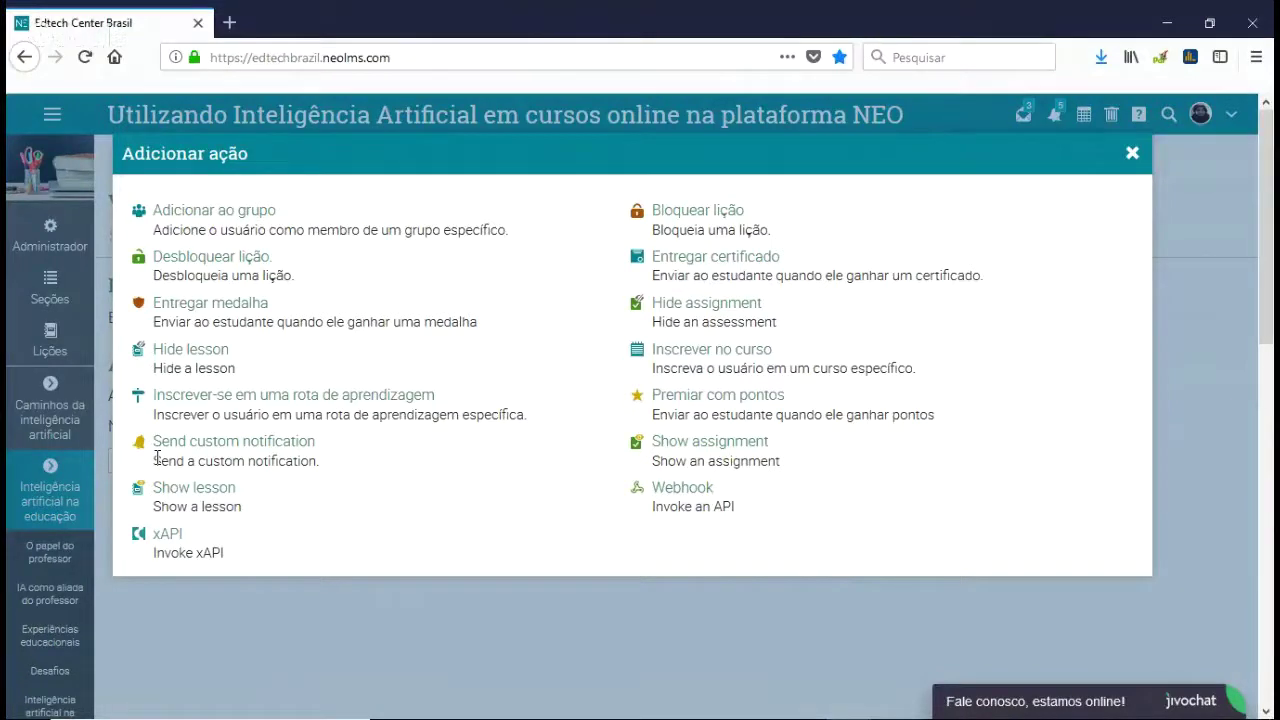
left_click(204, 349)
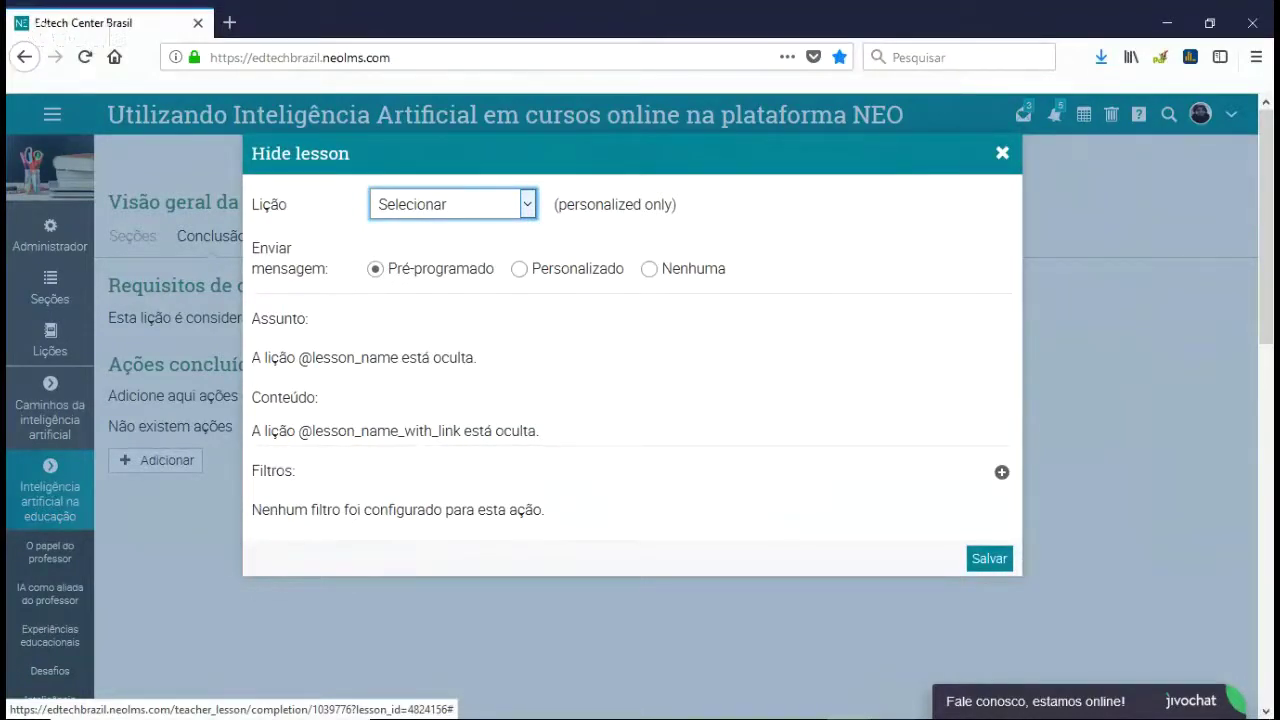
left_click(462, 298)
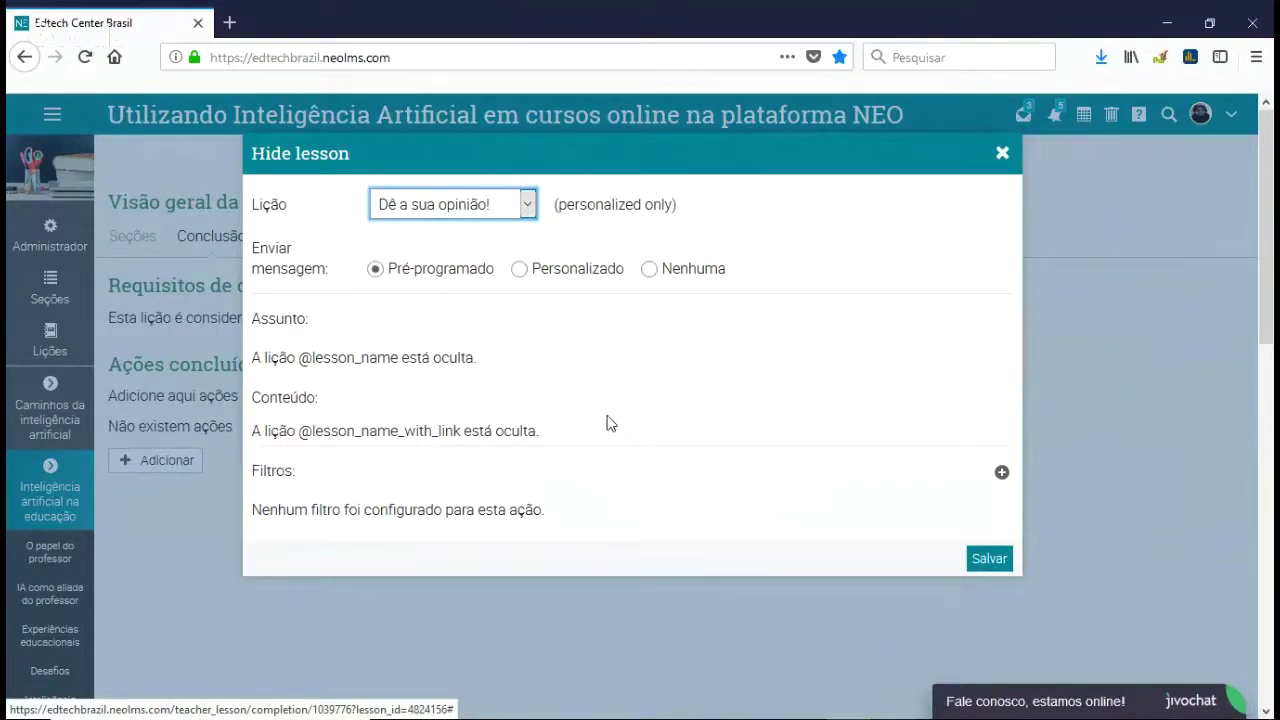
left_click(987, 560)
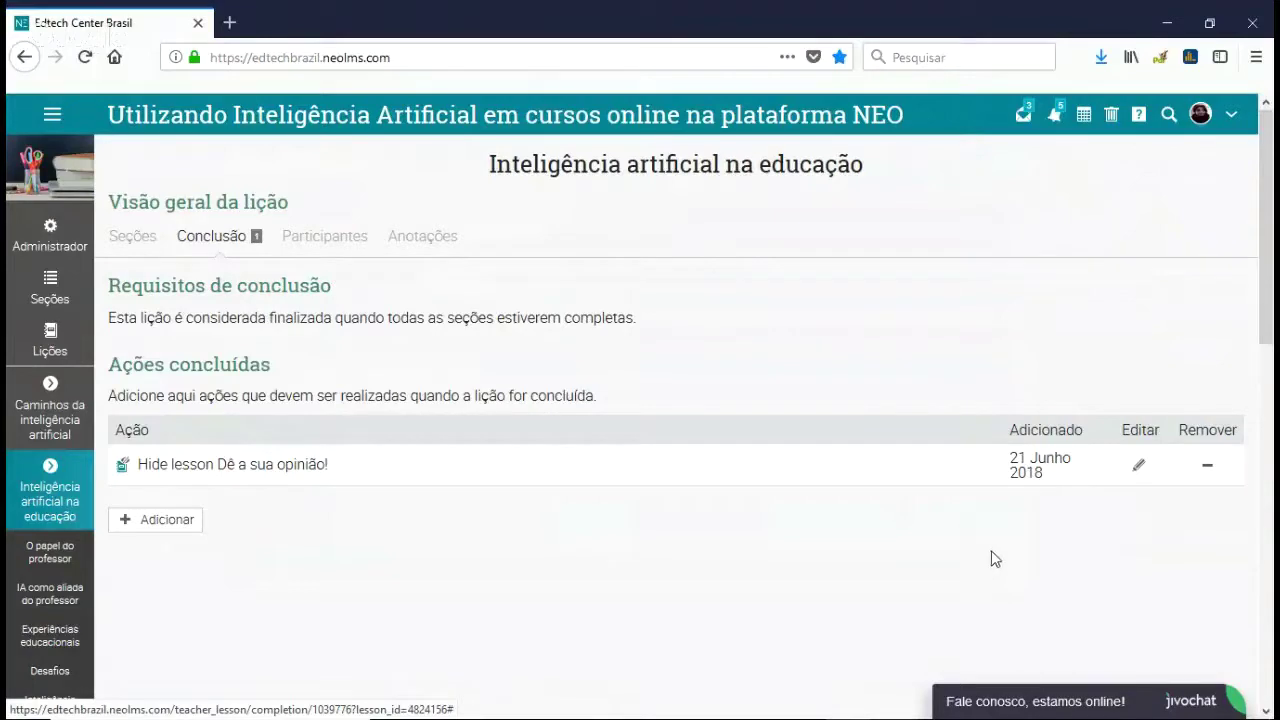
- Review the section lists of the lessons "Dê a sua opinião!" and "Inteligência artificial na educação"
scroll(487, 390, "down", 1)
scroll(323, 443, "down", 3)
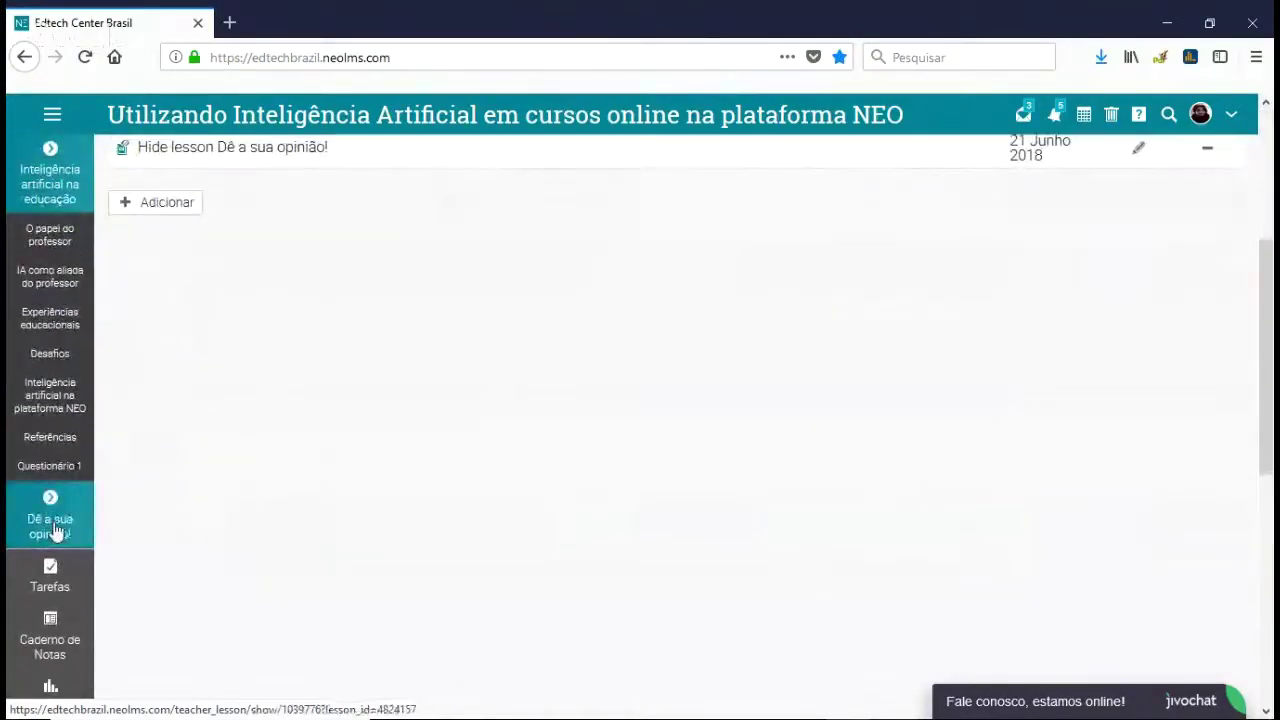
left_click(51, 523)
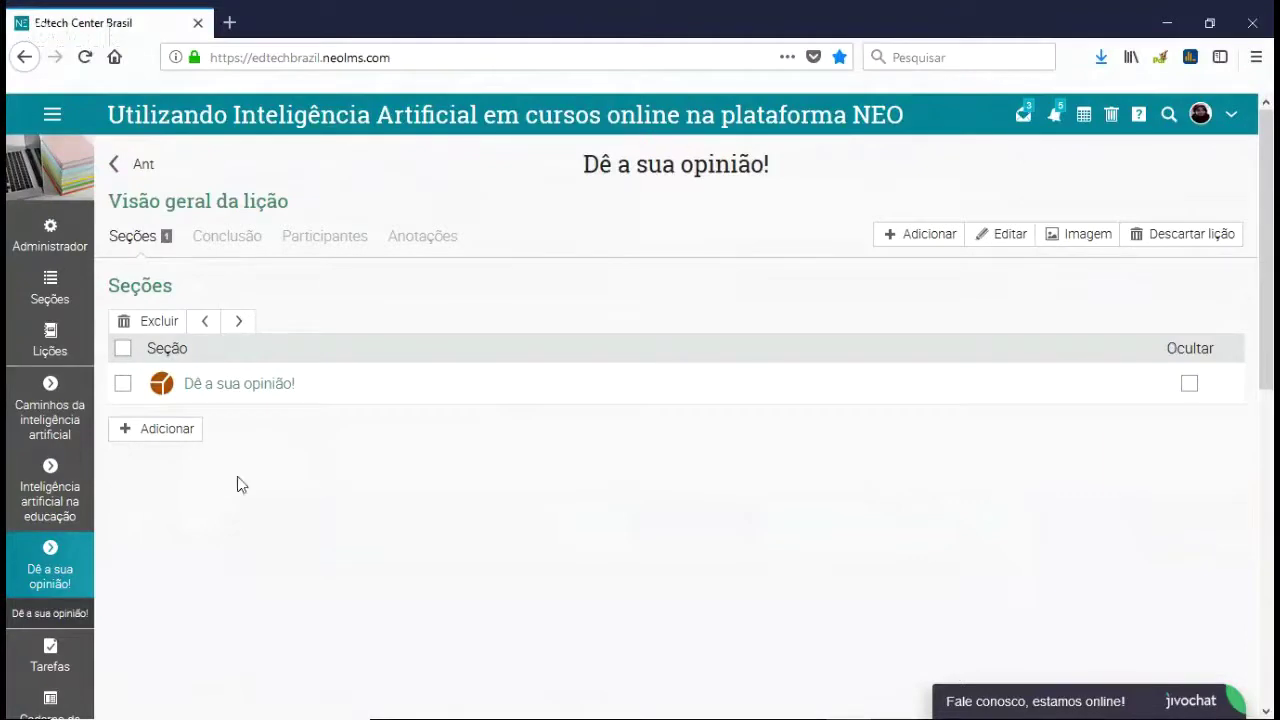
left_click(75, 482)
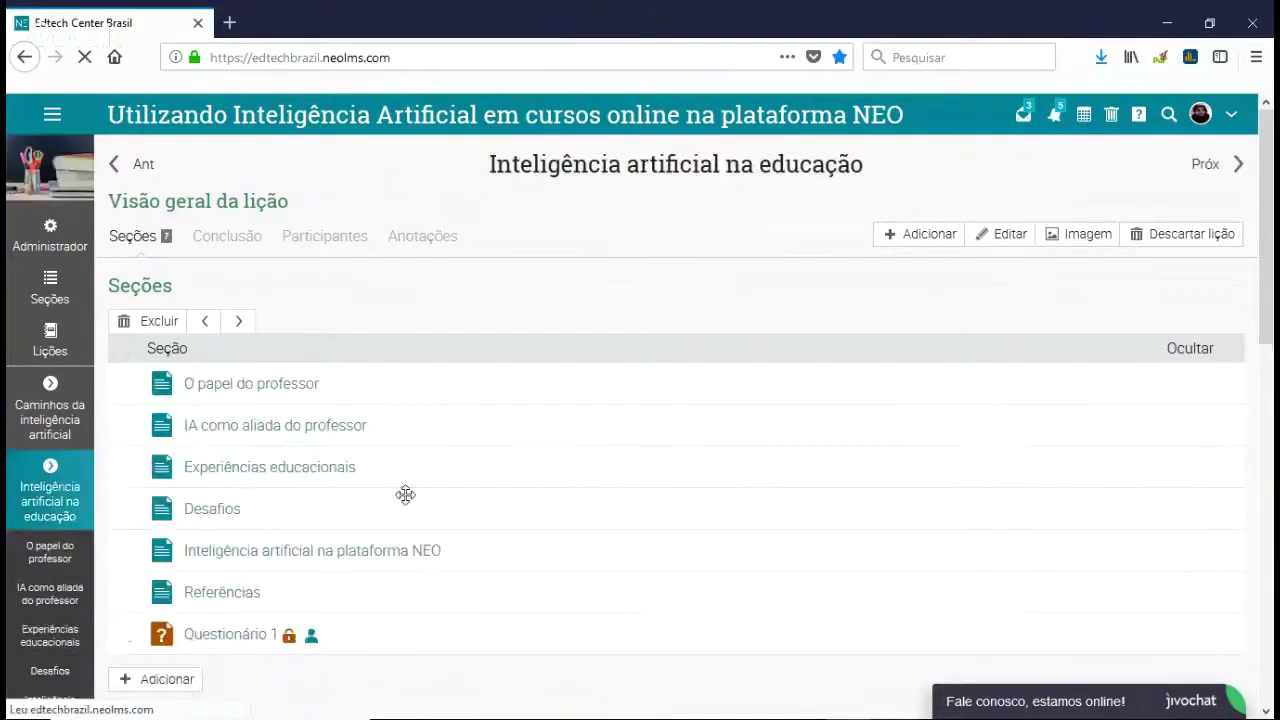
scroll(569, 436, "down", 3)
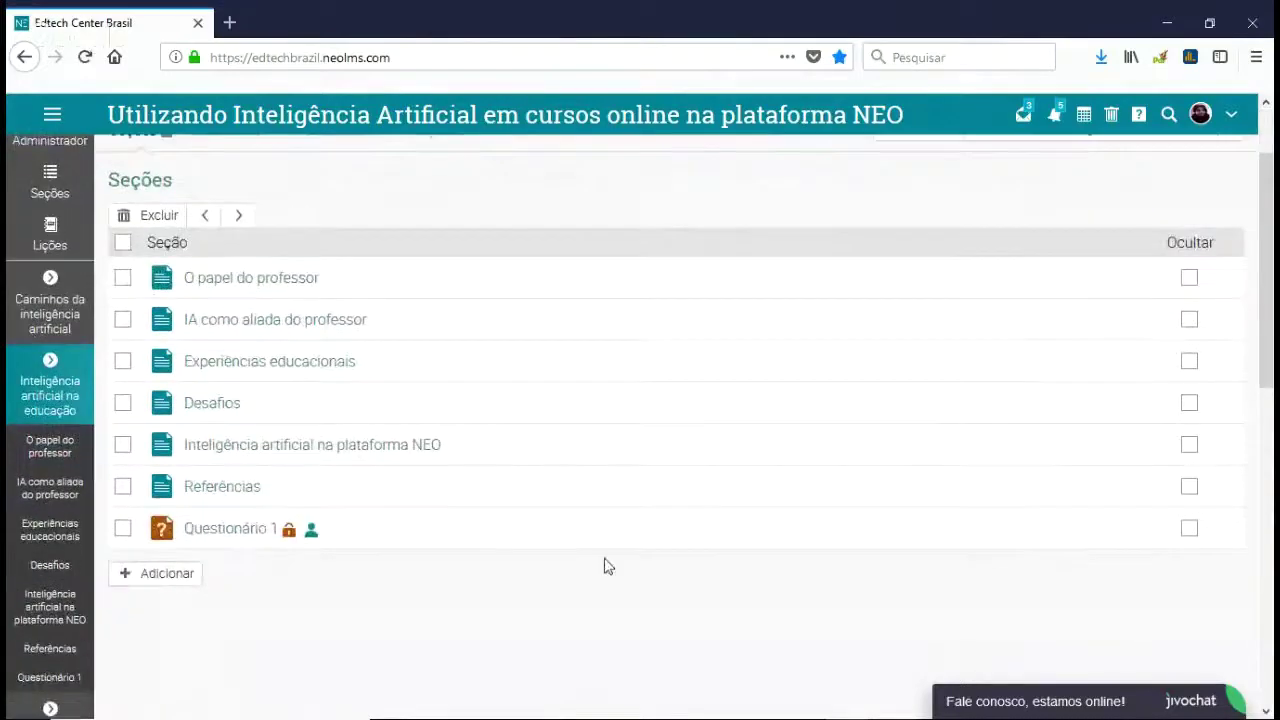
scroll(588, 575, "up", 2)
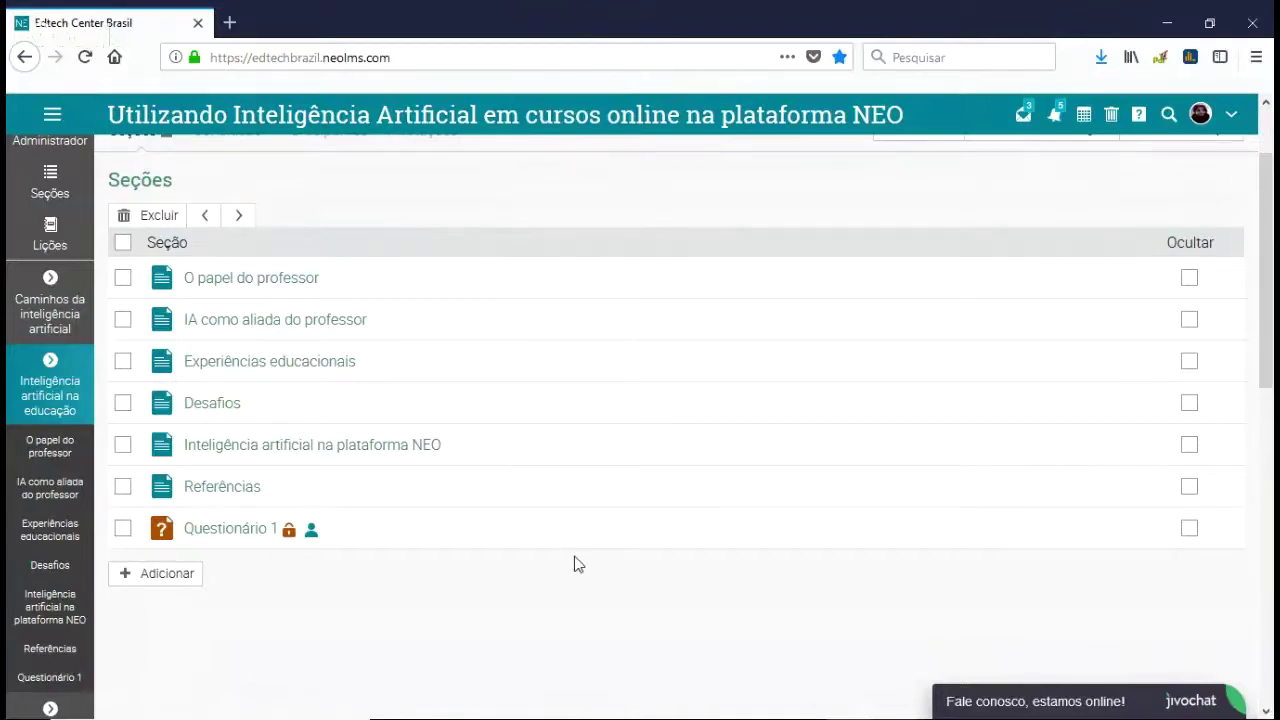
scroll(574, 563, "up", 2)
- Open the Referências section of the lesson and follow its link to Pearson's Intelligence-Unleashed-Publication.pdf
left_click(229, 596)
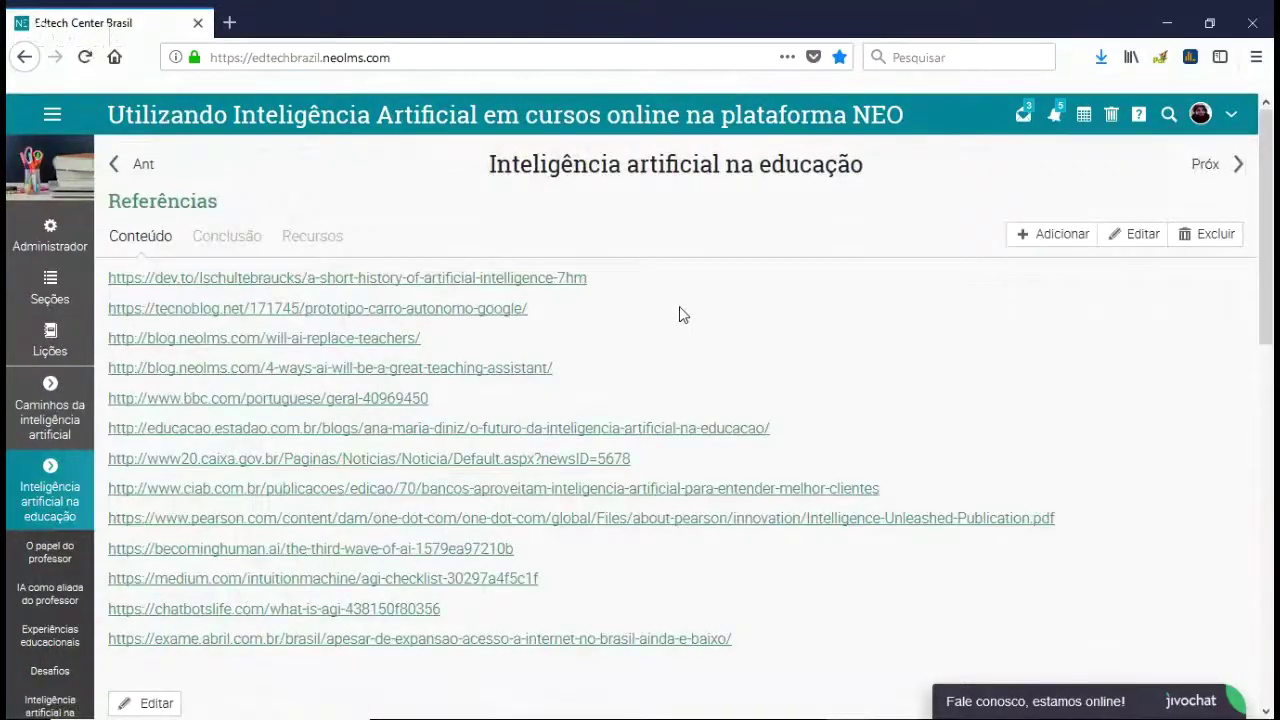
scroll(679, 314, "down", 2)
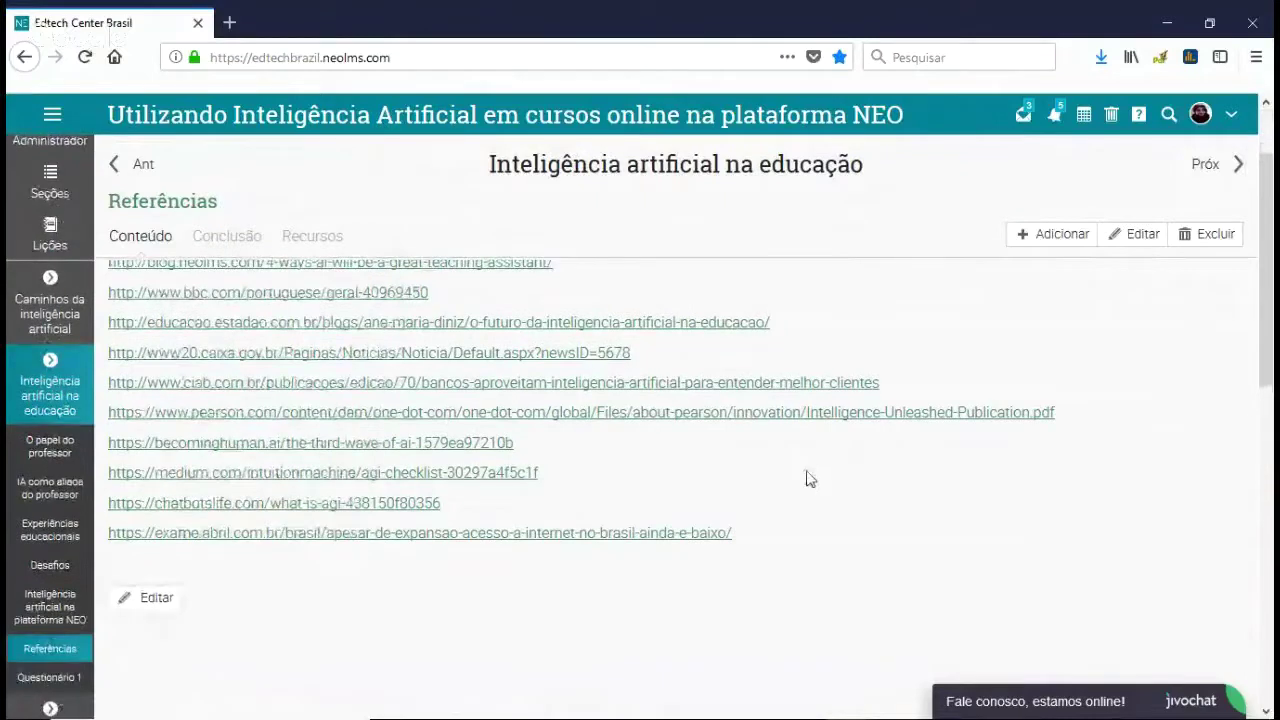
left_click(603, 413)
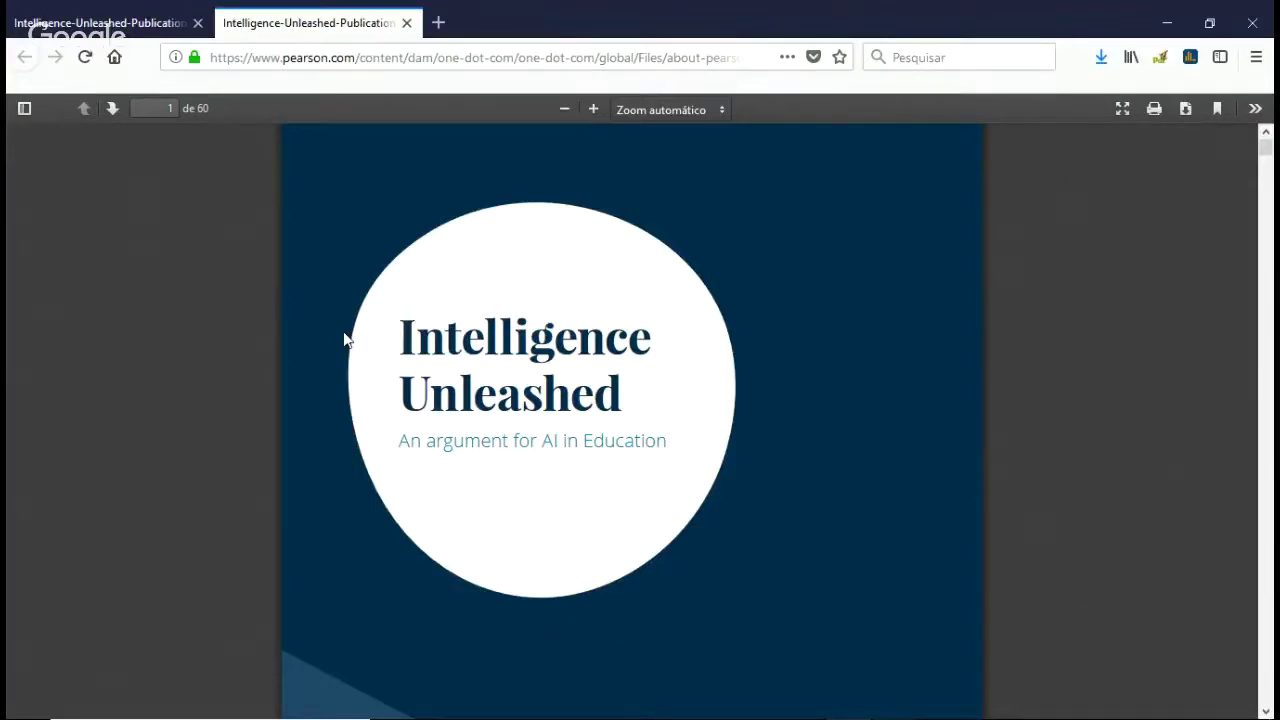
- Look through the opening pages of the Intelligence Unleashed PDF, return to its cover and close the duplicate copy
scroll(346, 340, "down", 1)
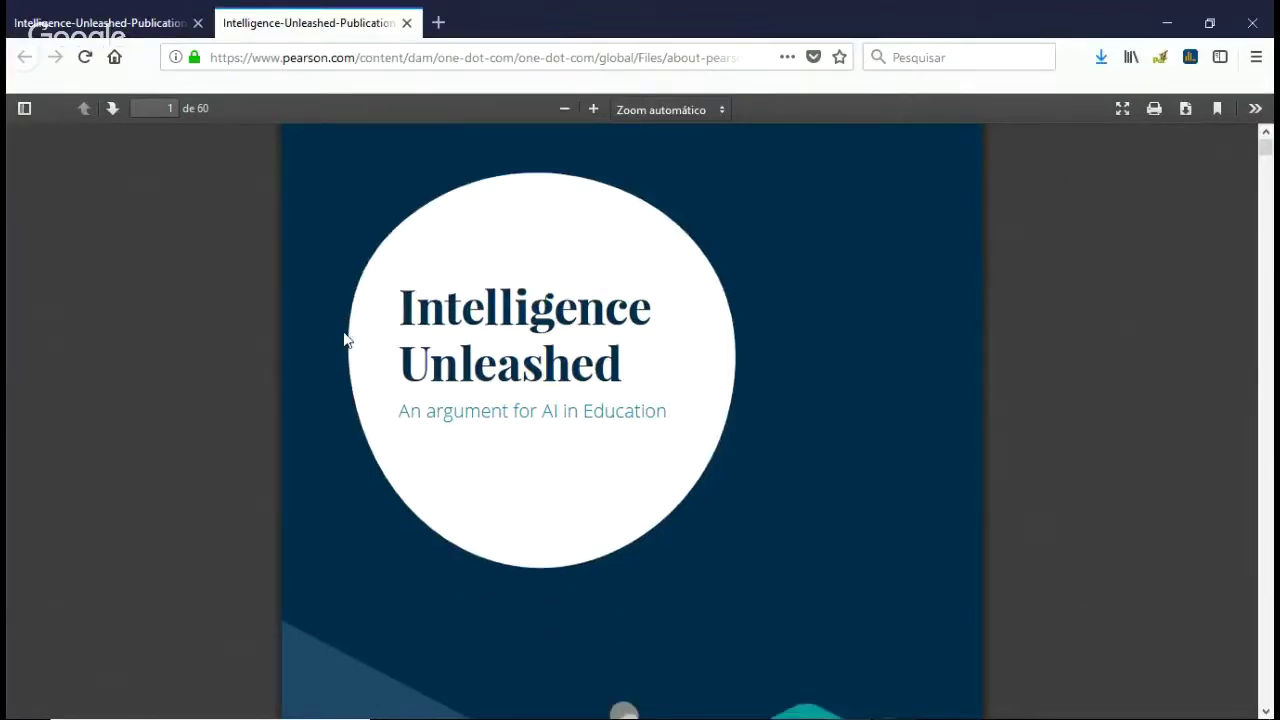
scroll(346, 338, "down", 3)
scroll(346, 336, "down", 4)
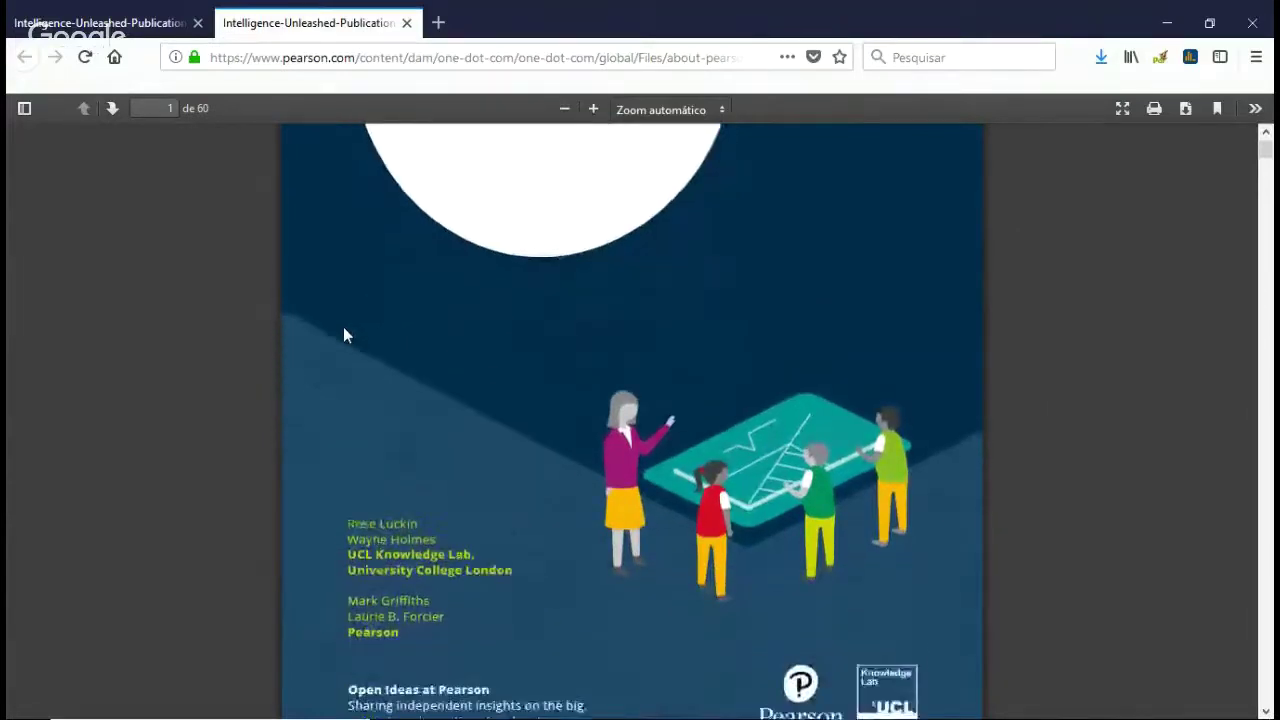
scroll(344, 330, "down", 8)
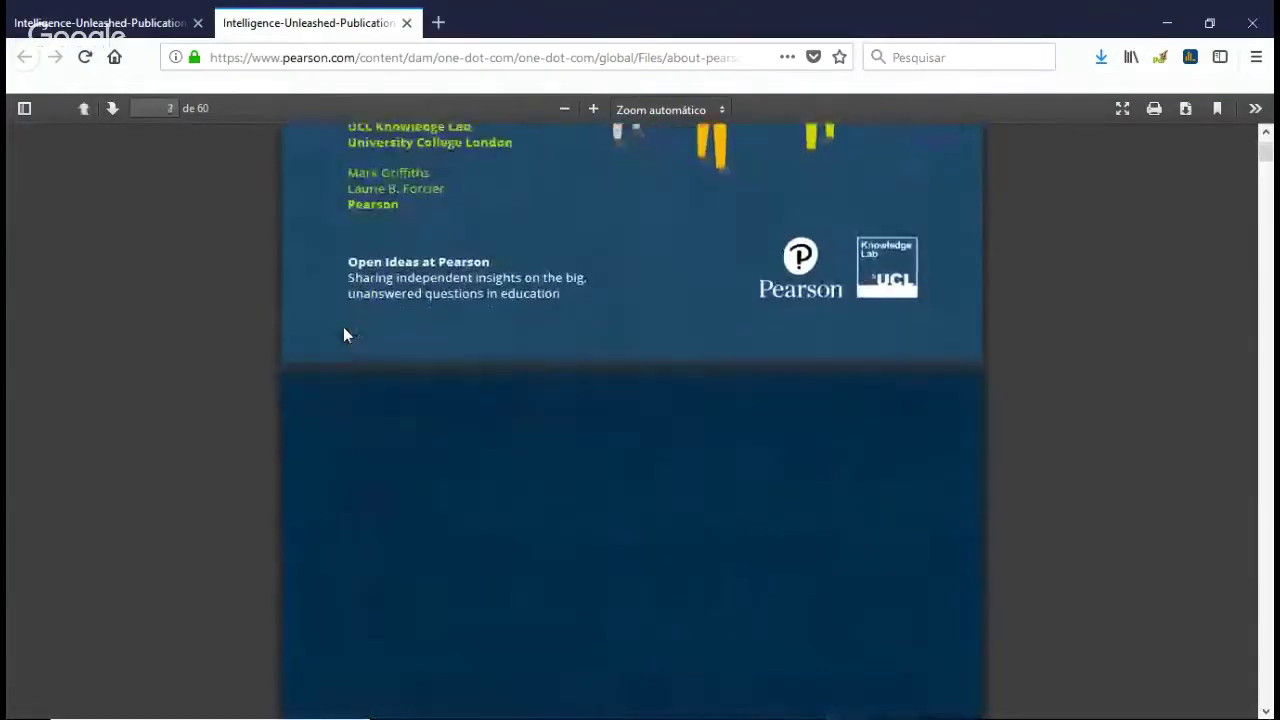
scroll(343, 327, "down", 2)
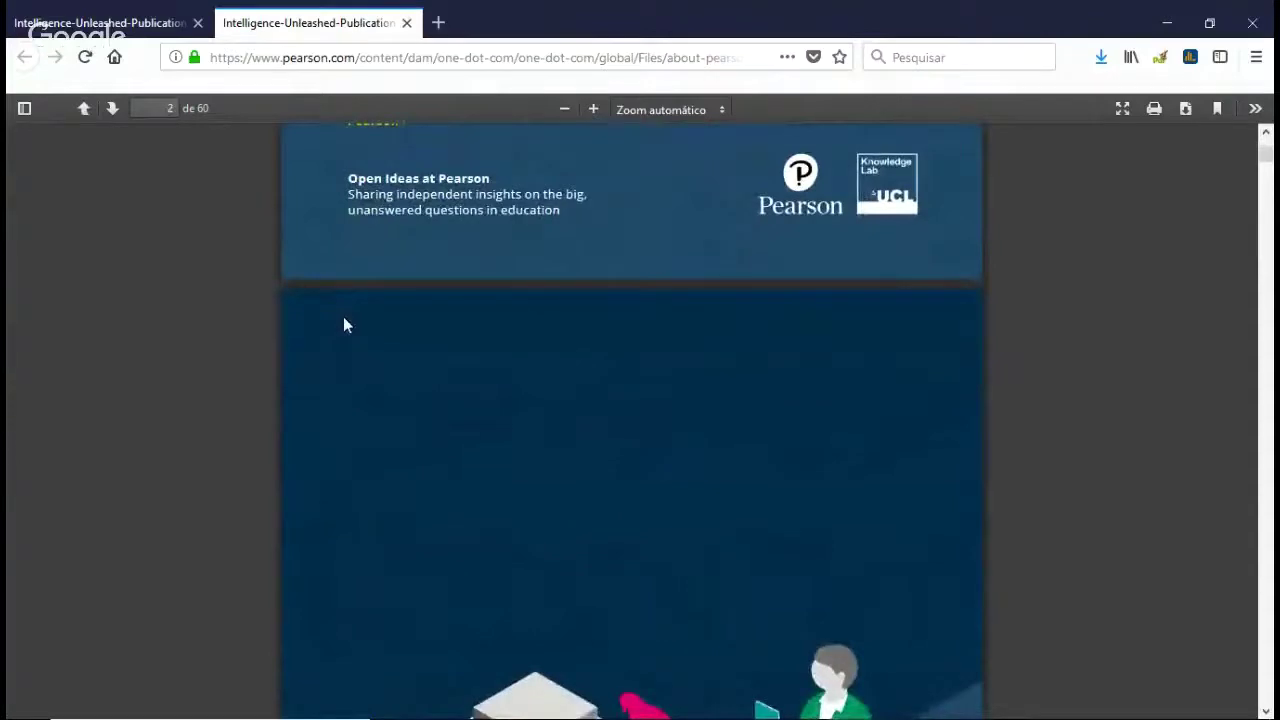
scroll(355, 307, "down", 10)
scroll(355, 308, "down", 13)
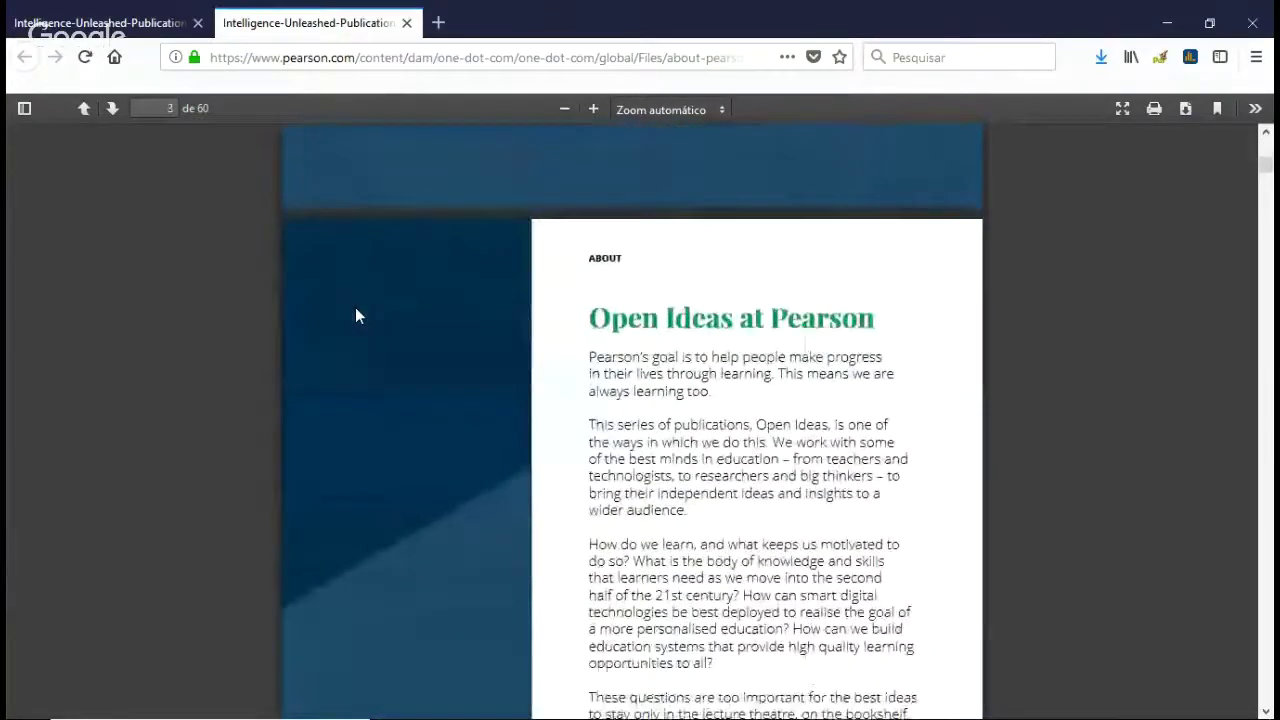
scroll(355, 315, "down", 11)
scroll(355, 315, "up", 9)
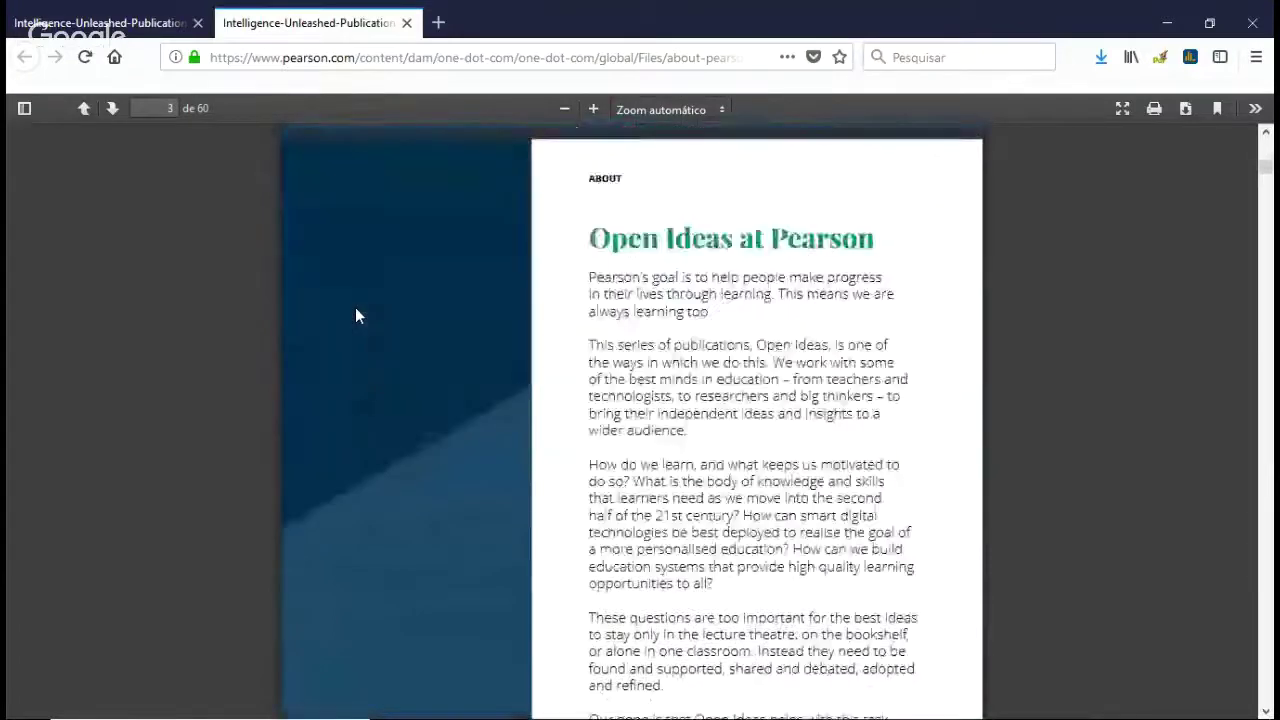
scroll(355, 315, "up", 20)
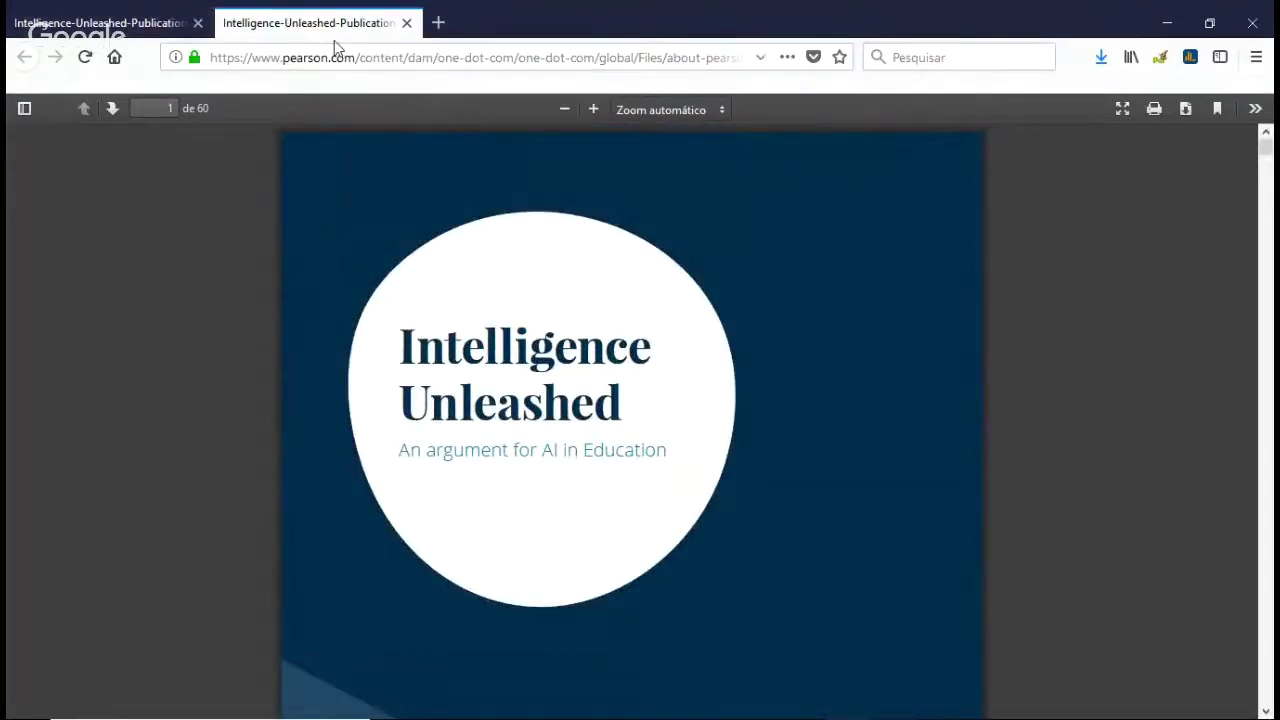
left_click(406, 22)
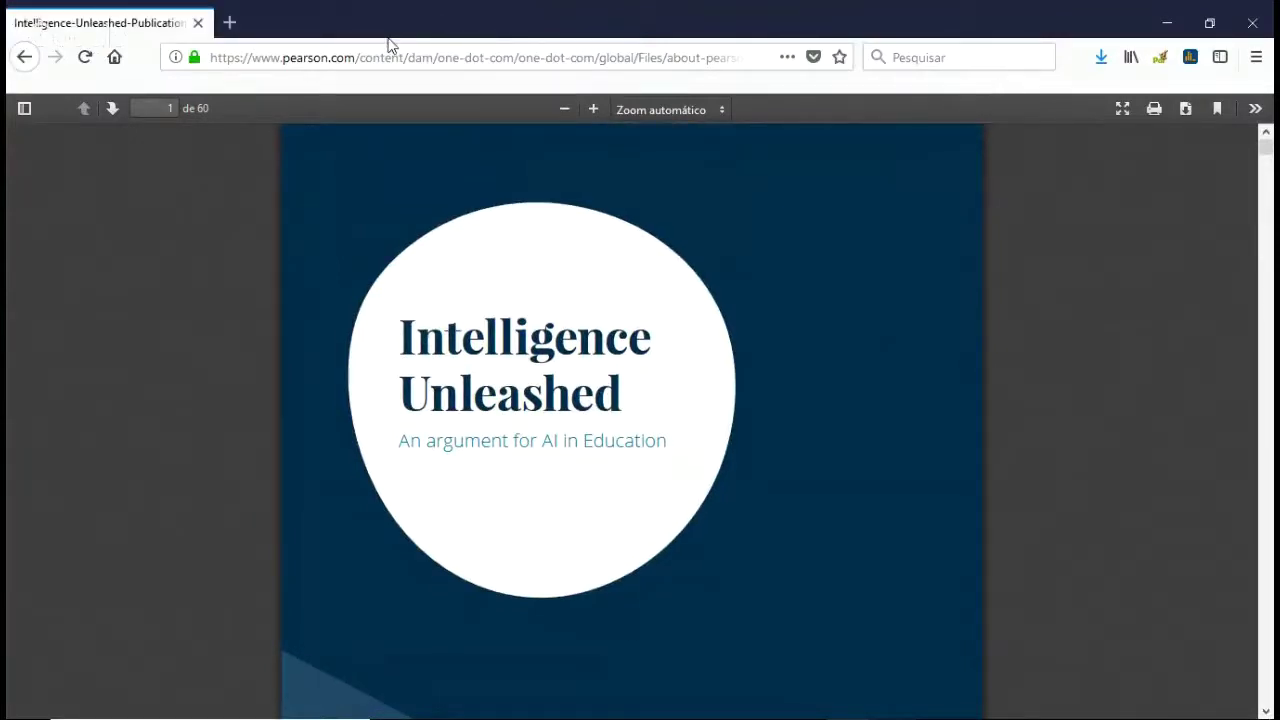